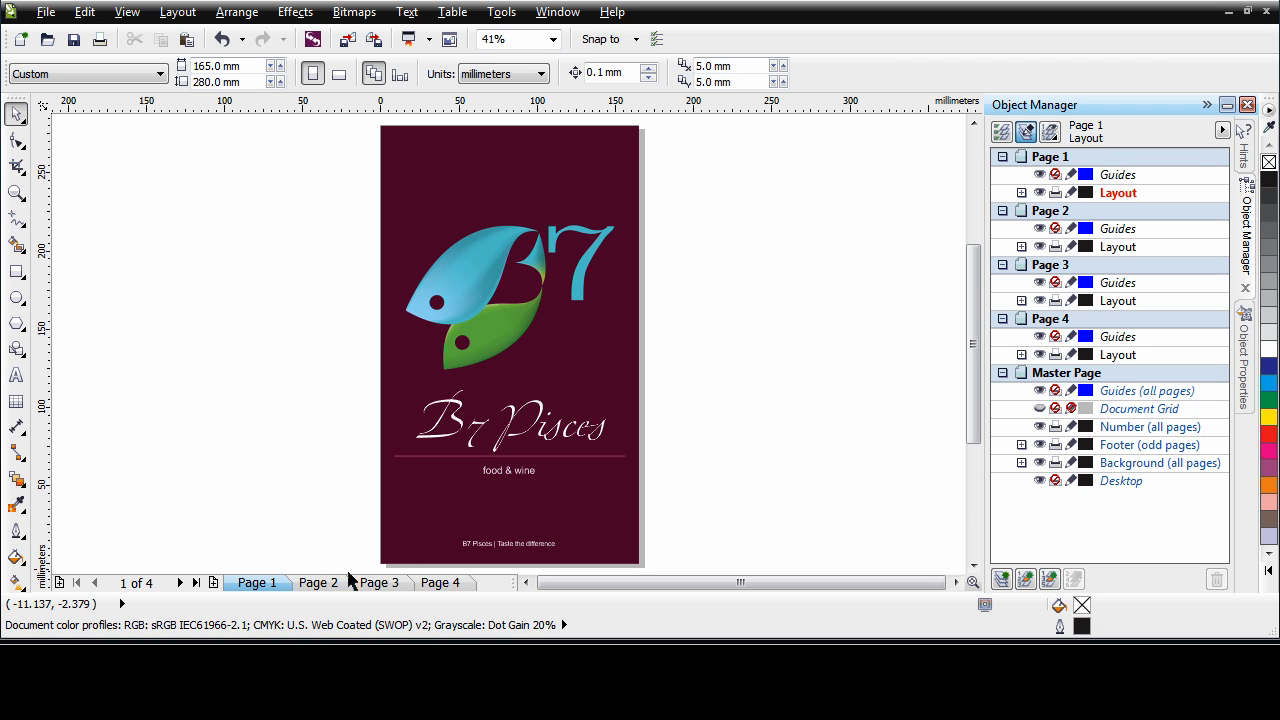
Look through pages 2, 3 and 4 of the document and return to page 1
left_click(316, 582)
left_click(387, 588)
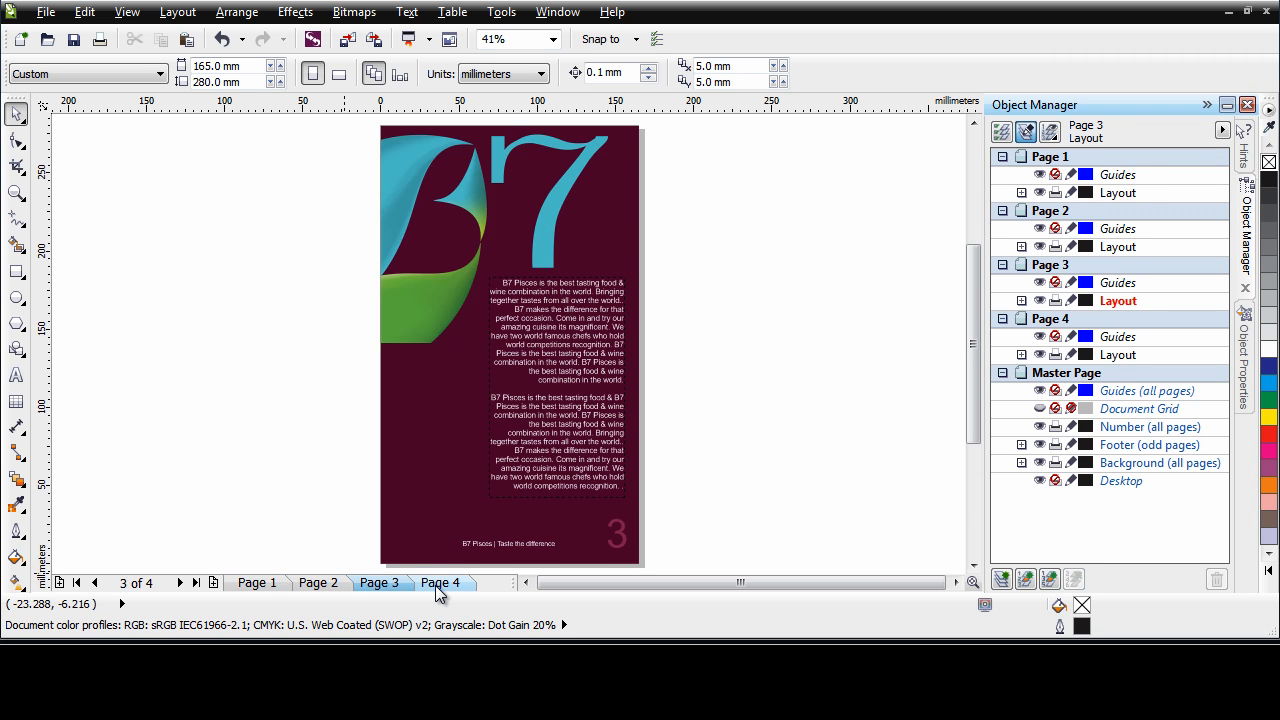
left_click(440, 586)
left_click(257, 584)
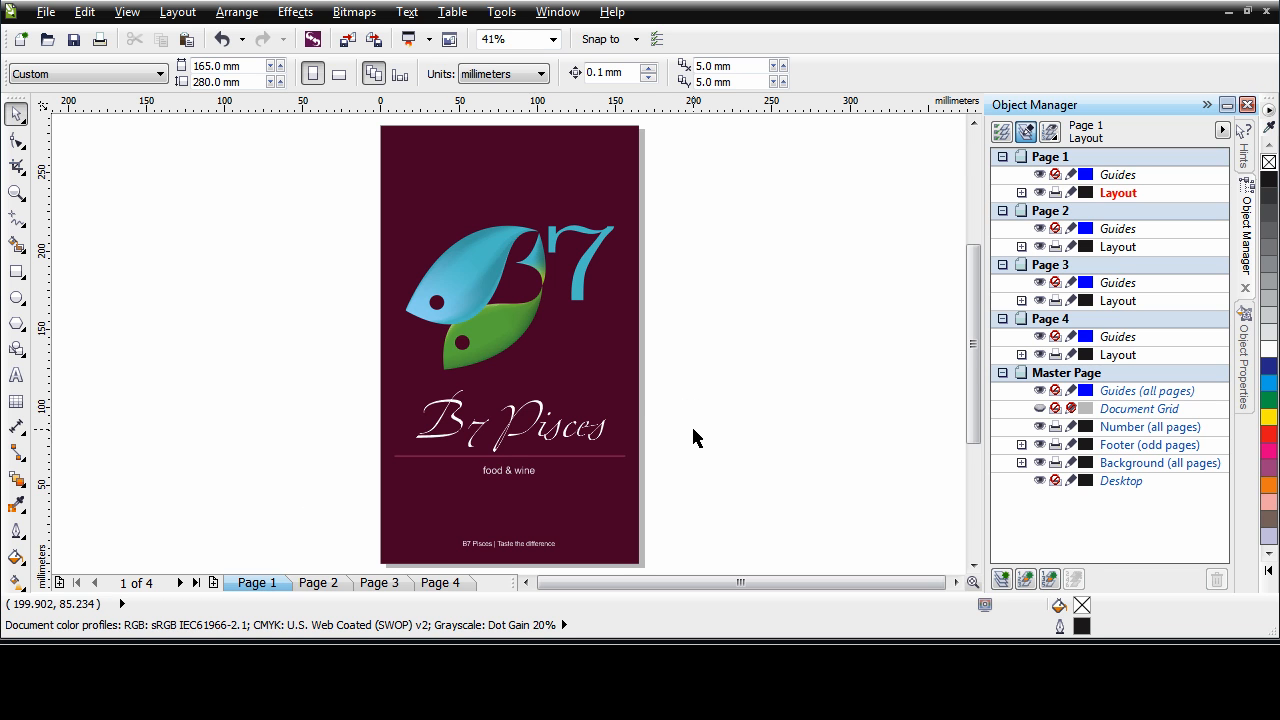
Examine the title text, background rectangle and divider line on page 1, checking the outline and fill properties of the rectangle and line
left_click(541, 415)
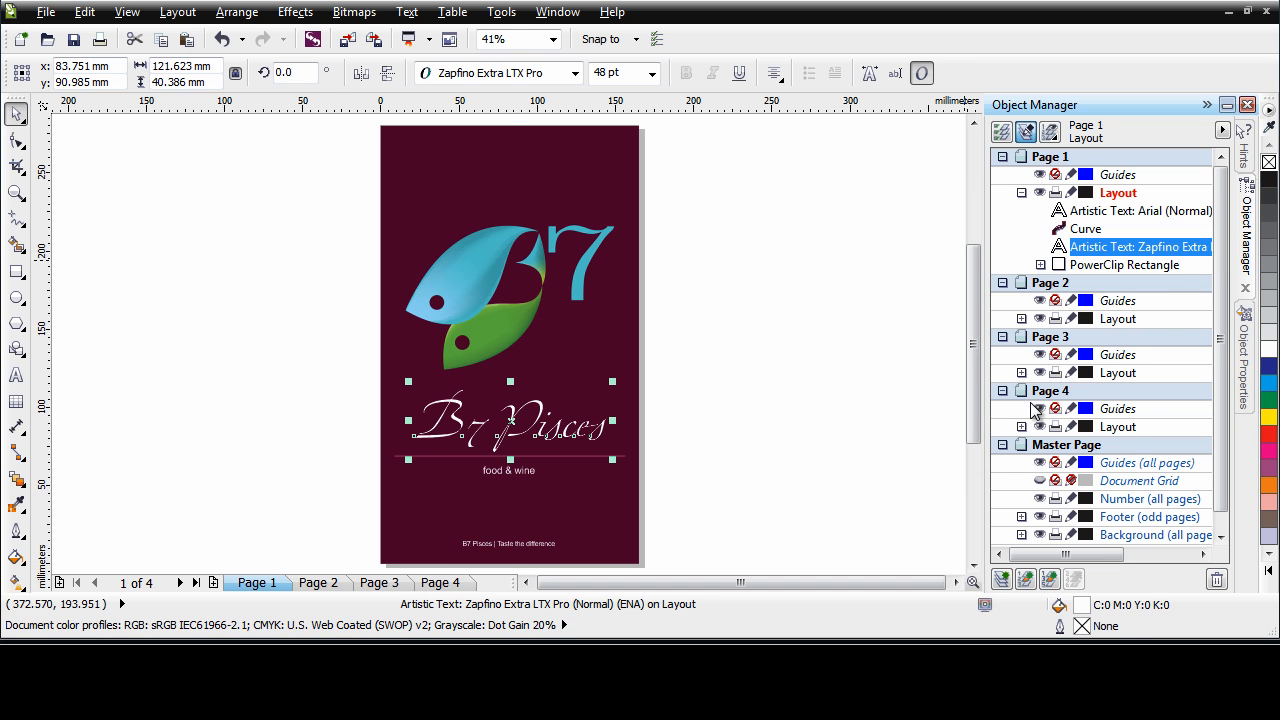
left_click(614, 556)
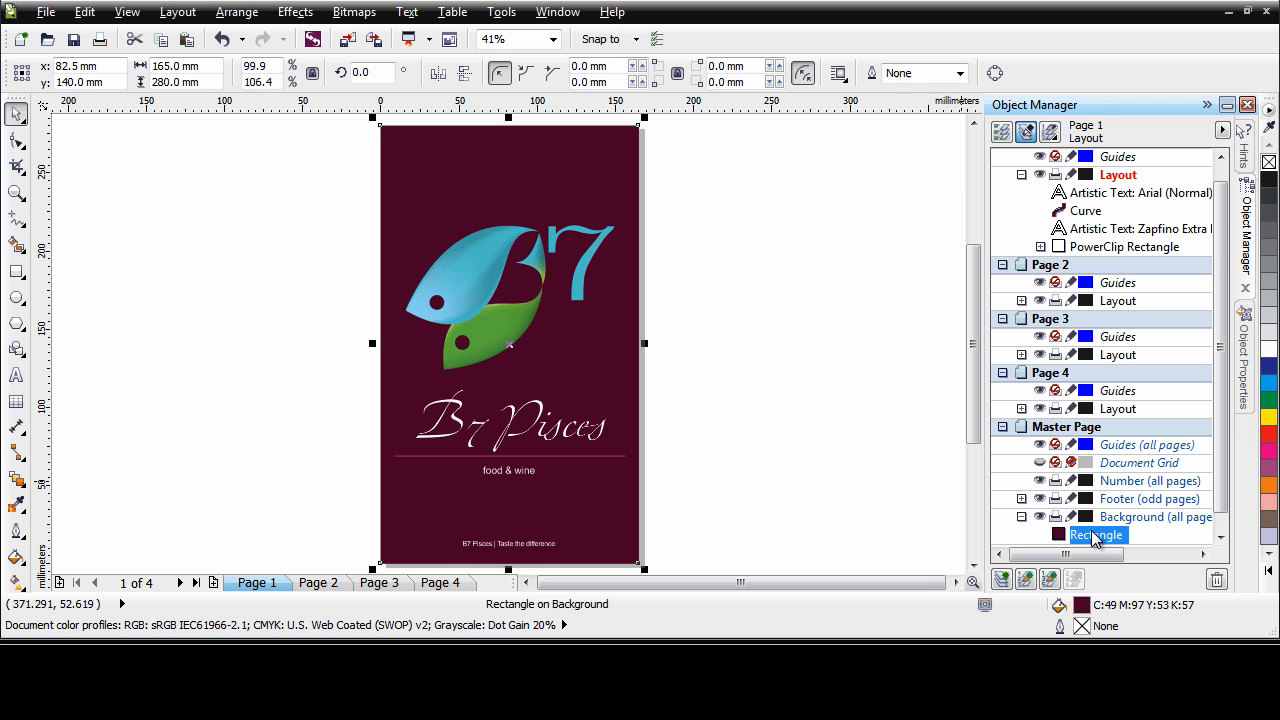
left_click(1245, 390)
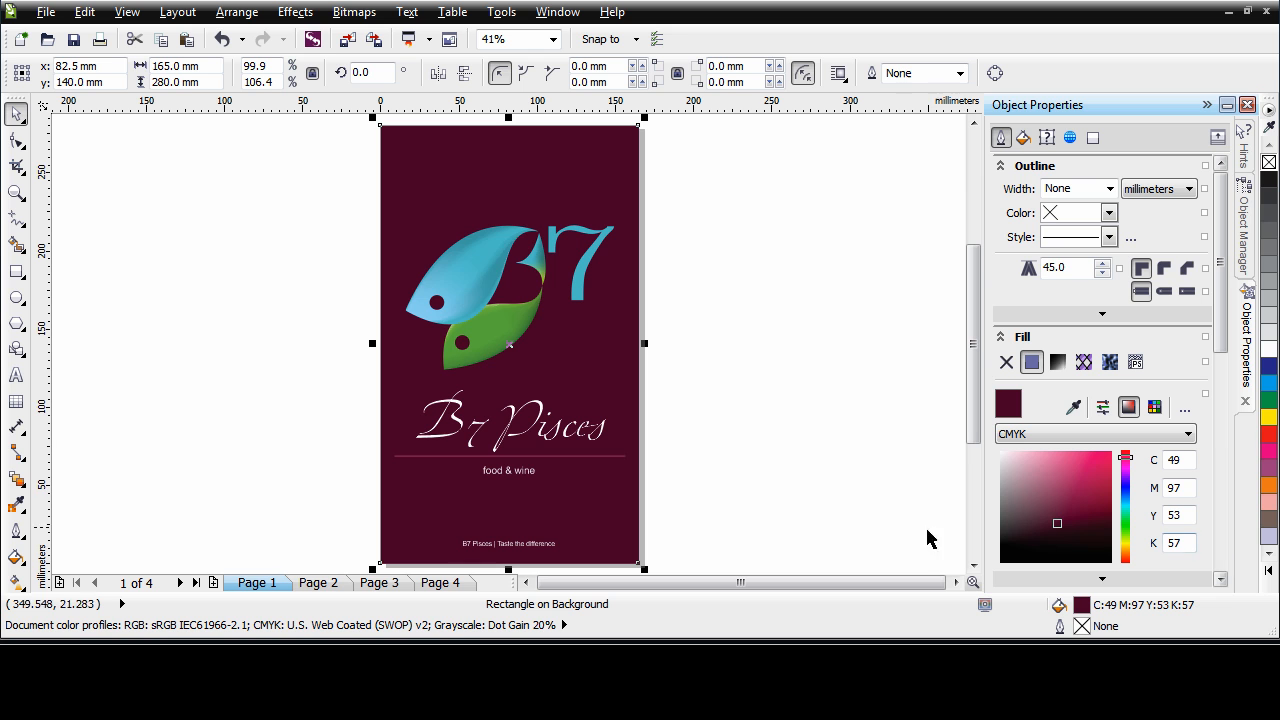
left_click(609, 456)
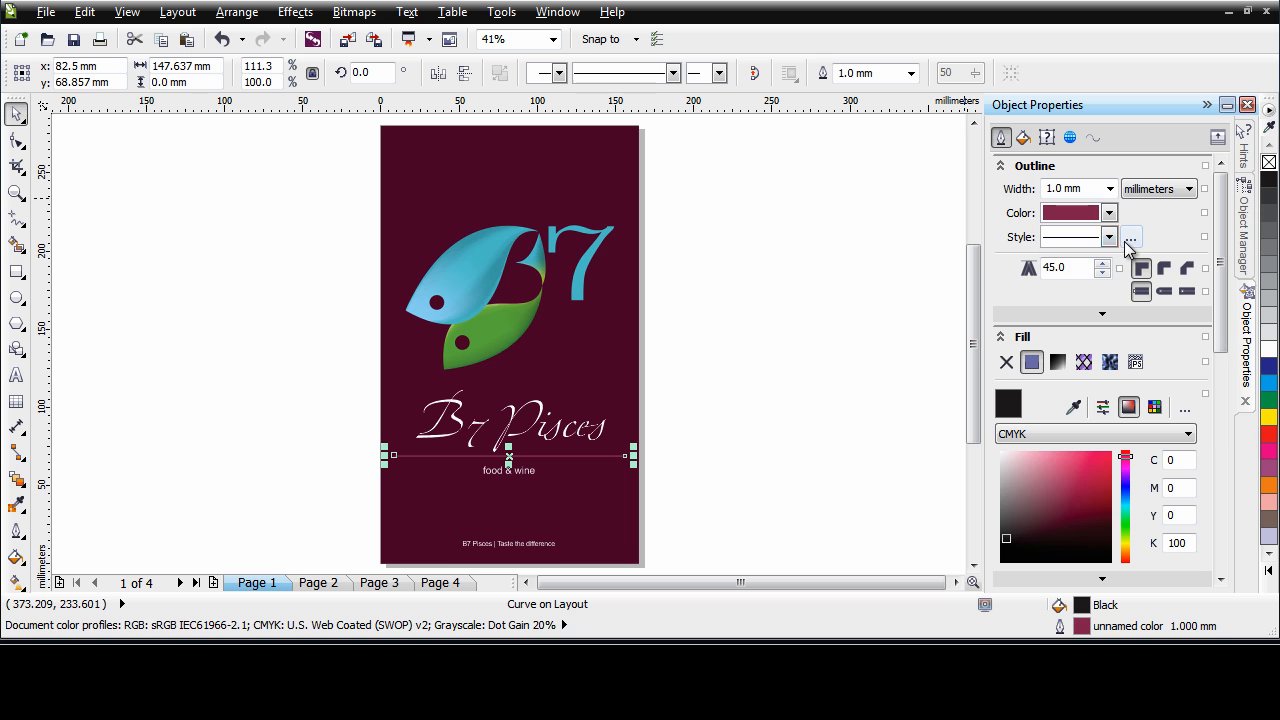
left_click(695, 518)
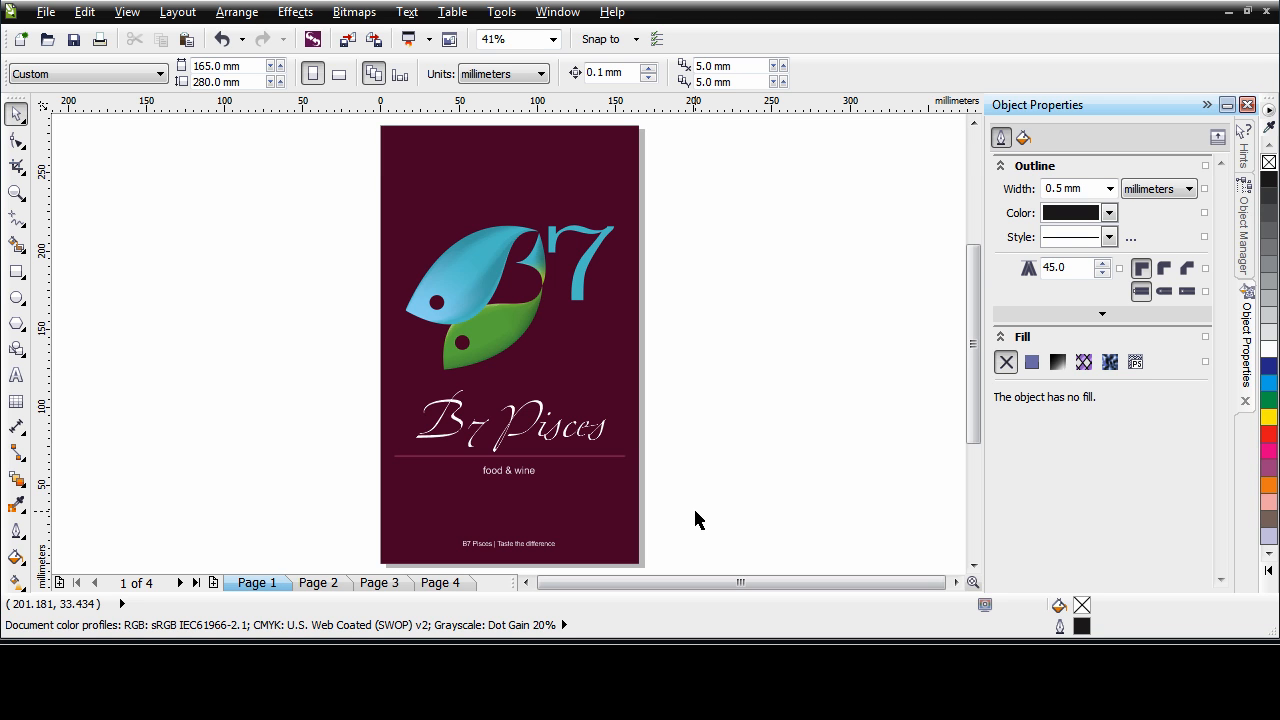
Undo the layer lock toggle and create a fill style named Paper from the dark maroon background rectangle
key("ctrl+z")
left_click(566, 177)
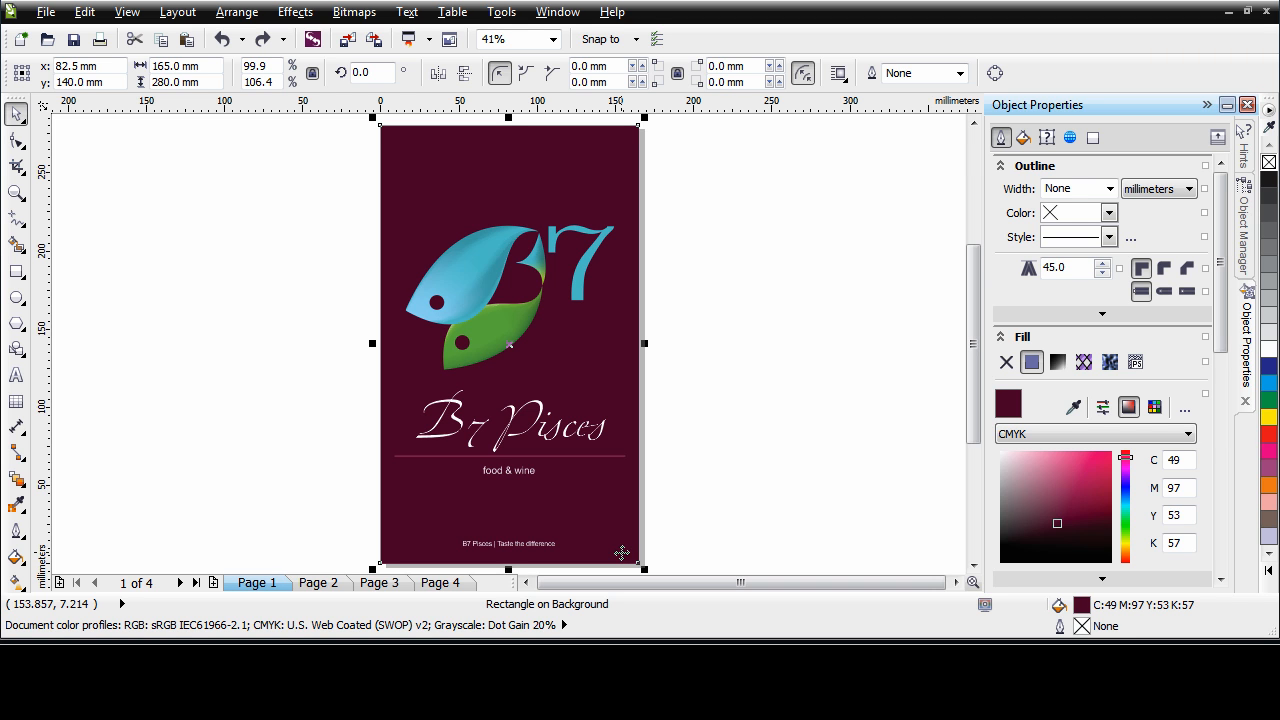
right_click(522, 143)
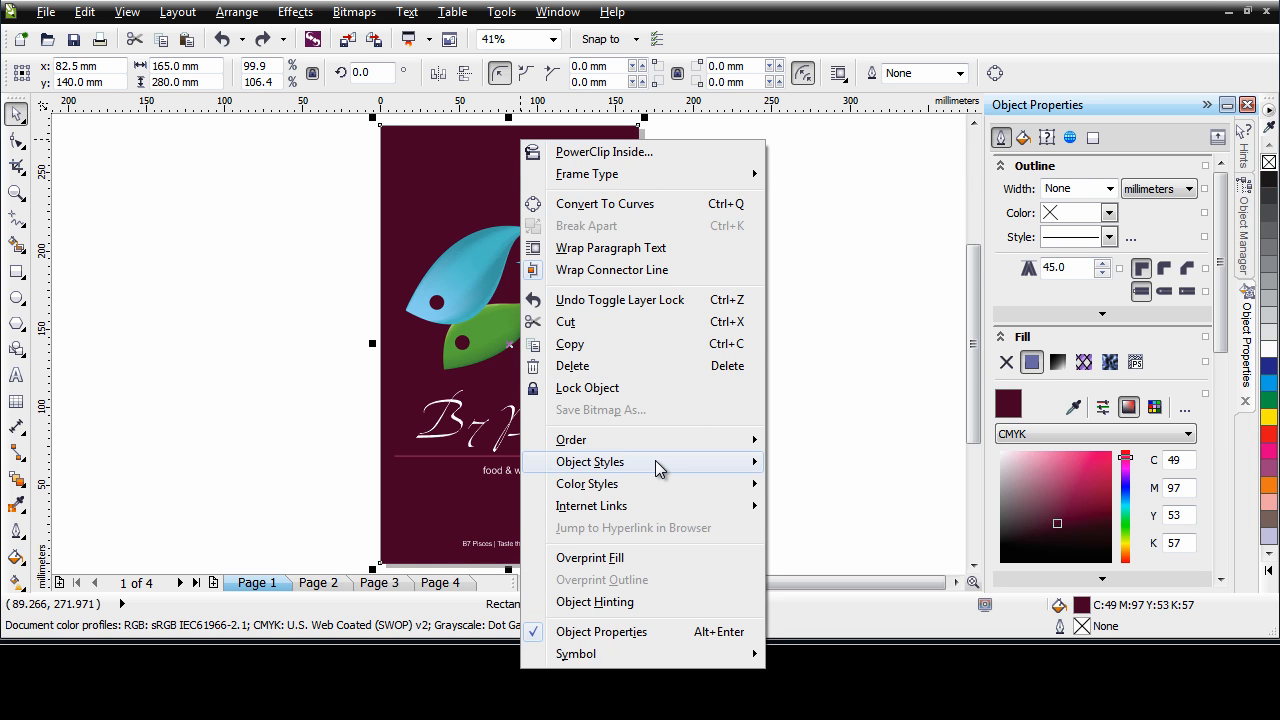
mouse_move(656, 462)
mouse_move(845, 518)
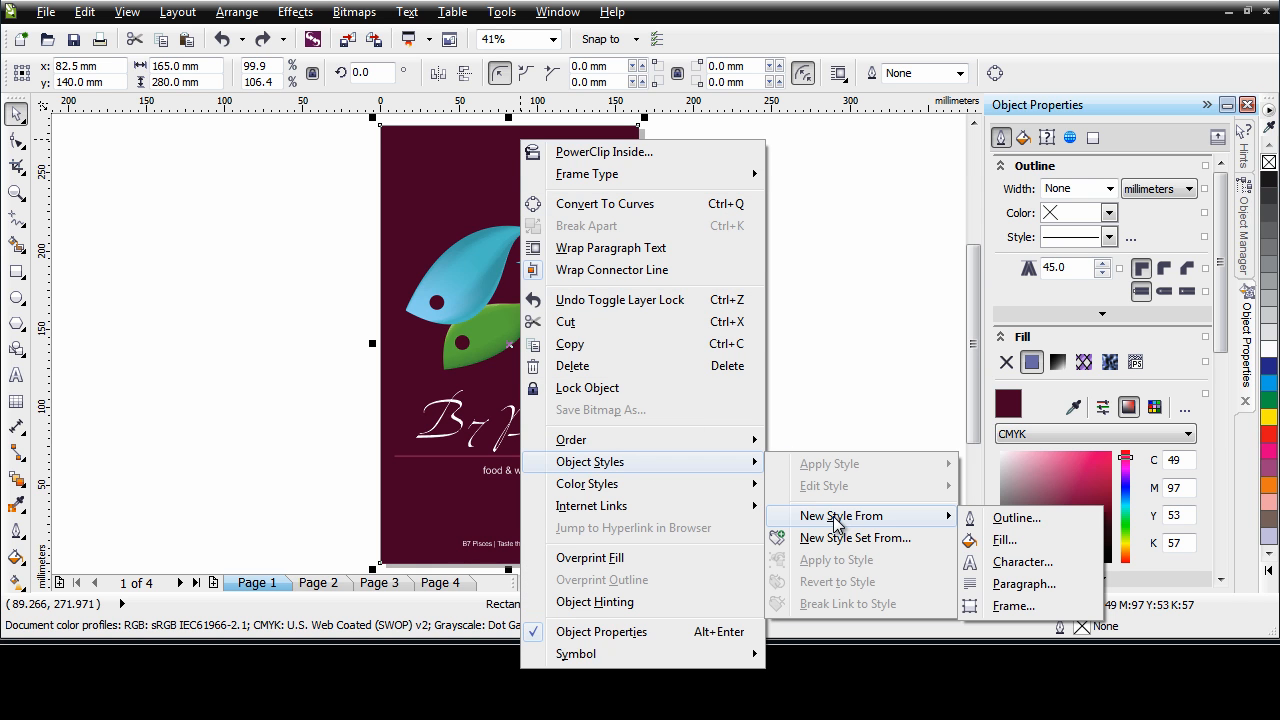
left_click(1038, 542)
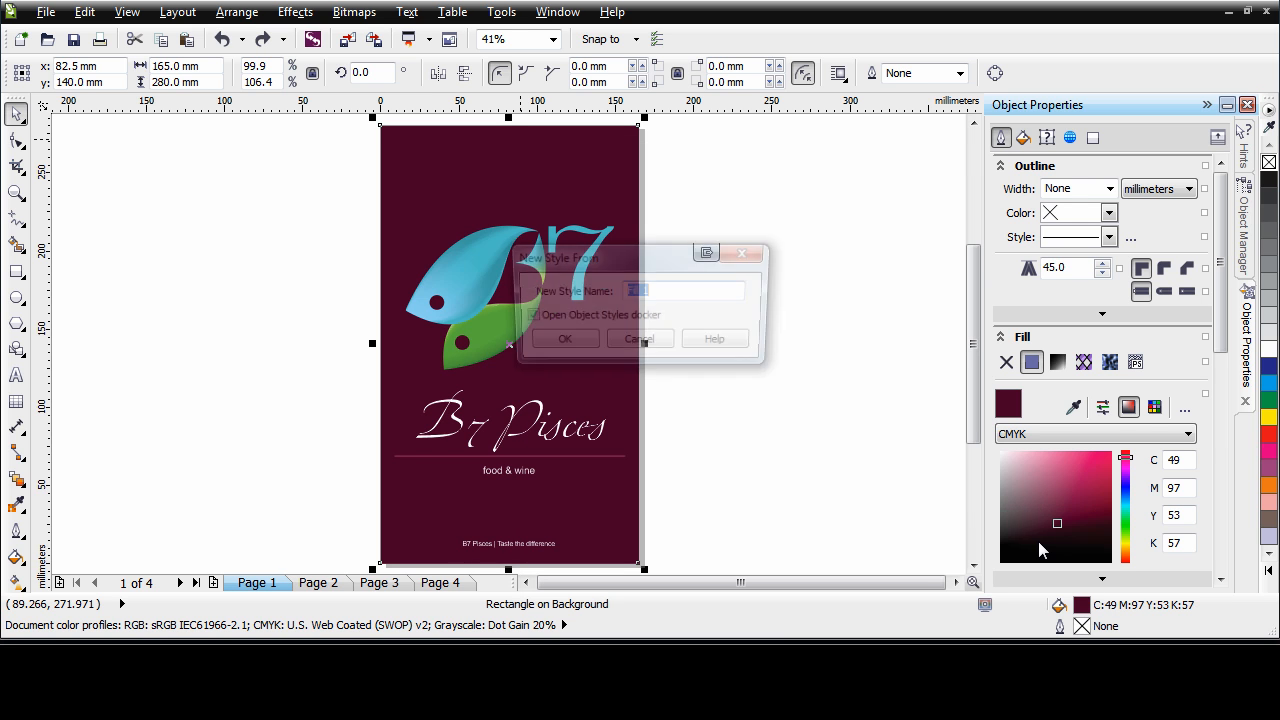
type("Paper")
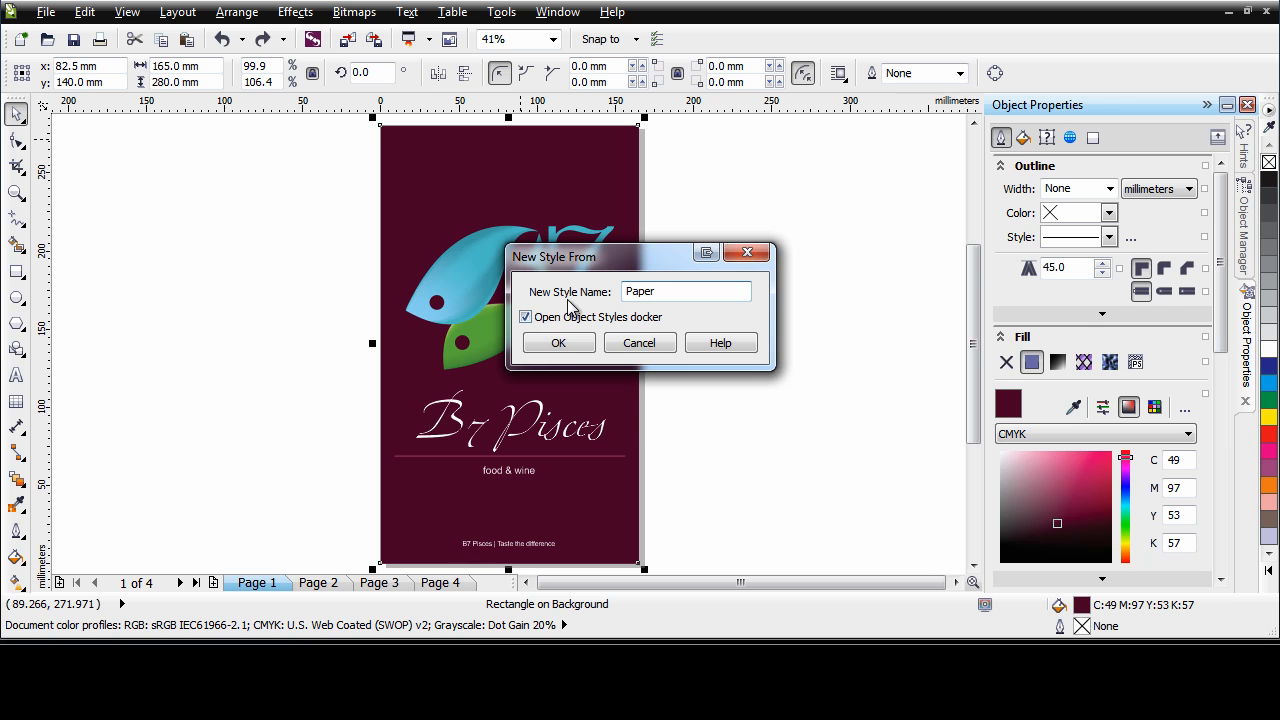
left_click(559, 343)
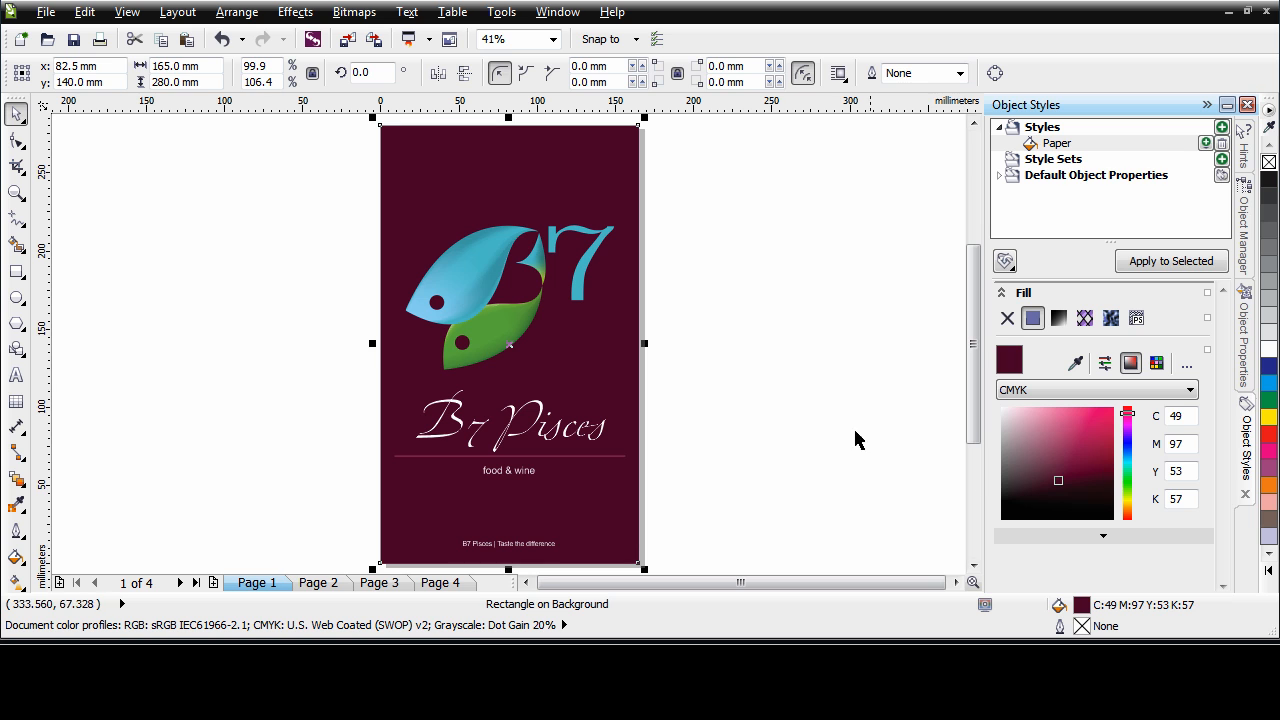
Check in the object properties that the background rectangle's fill is linked to the Paper style
left_click(752, 232)
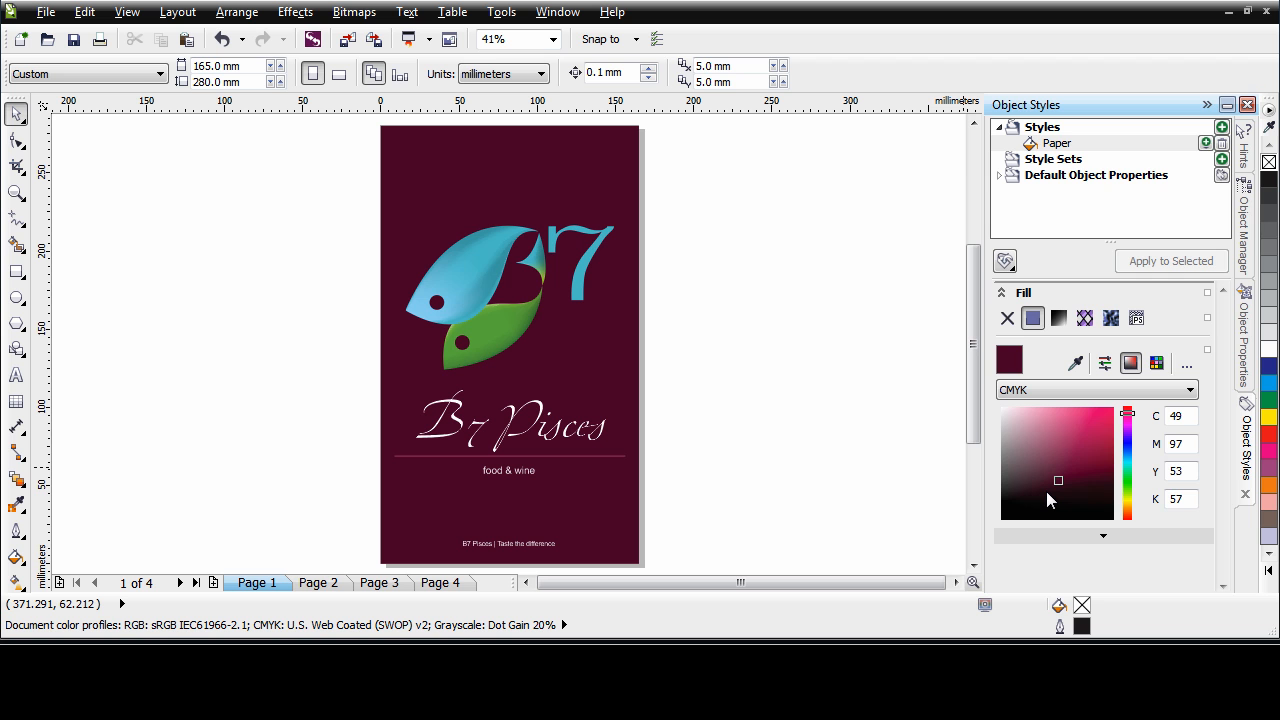
left_click(1243, 342)
left_click(603, 150)
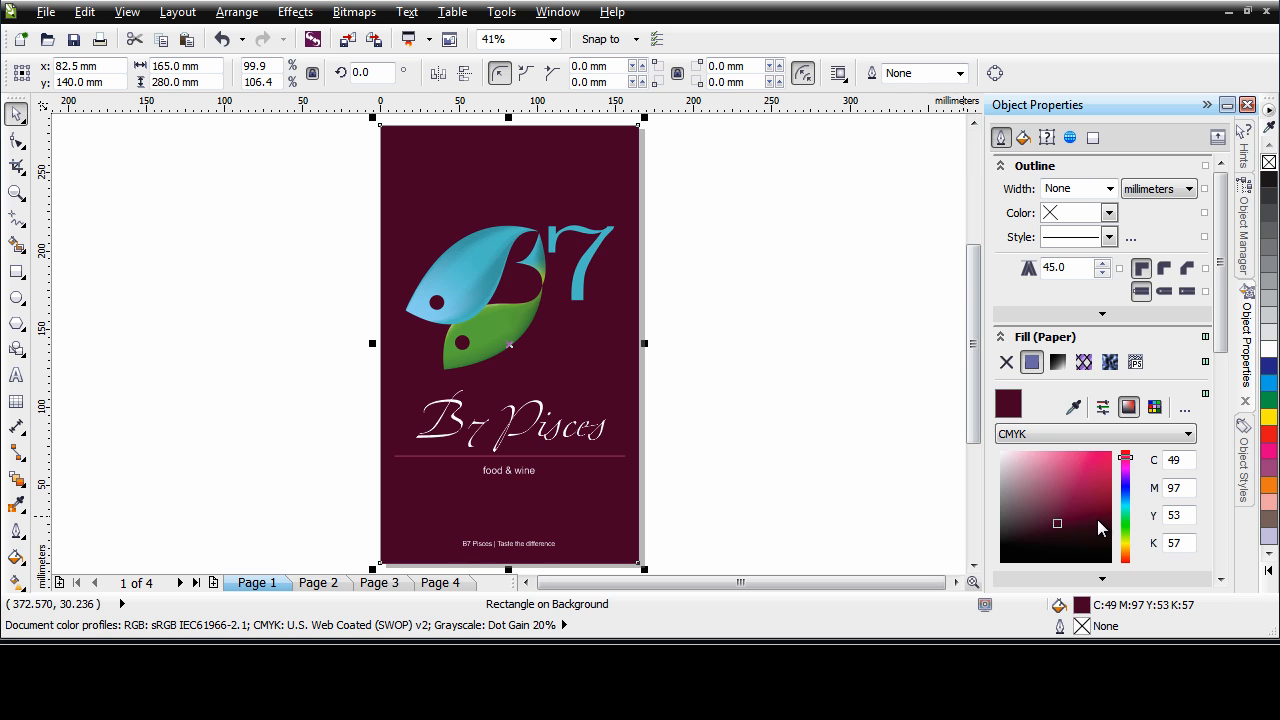
left_click(832, 262)
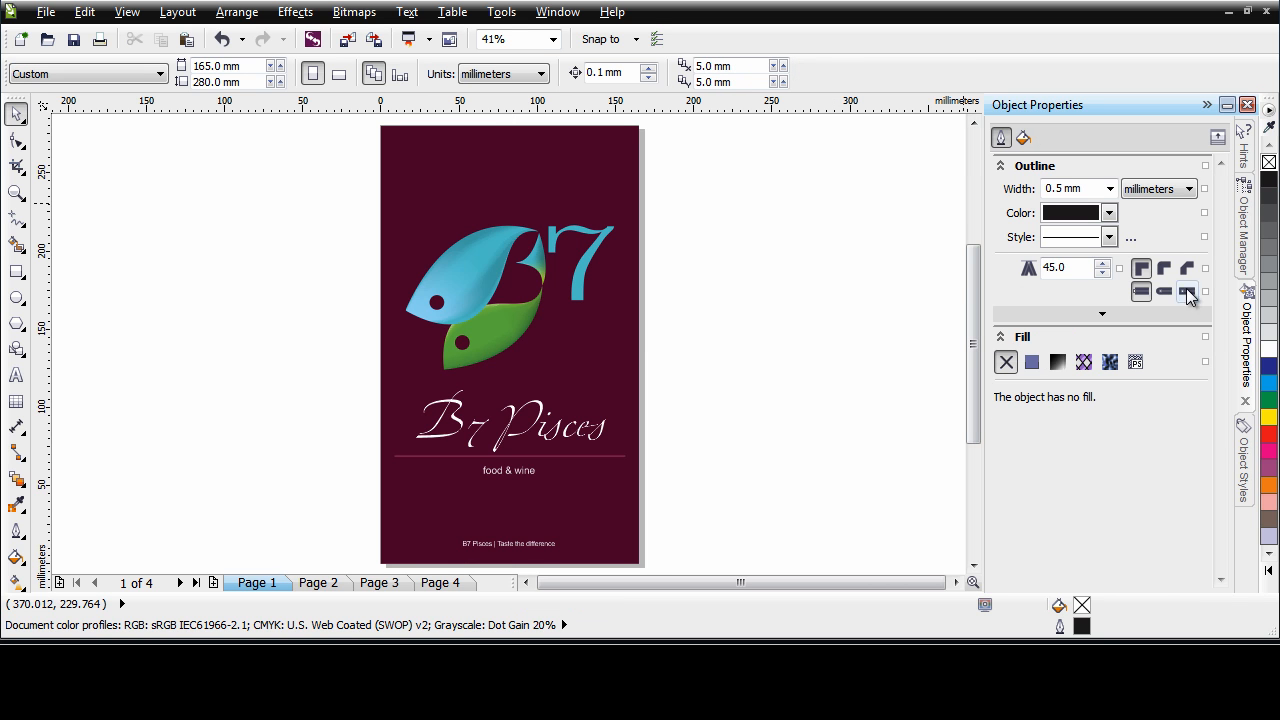
Try a lighter pink of C 25, M 53, Y 21, K 0 for the Paper fill style, and undo the change
left_click(1244, 465)
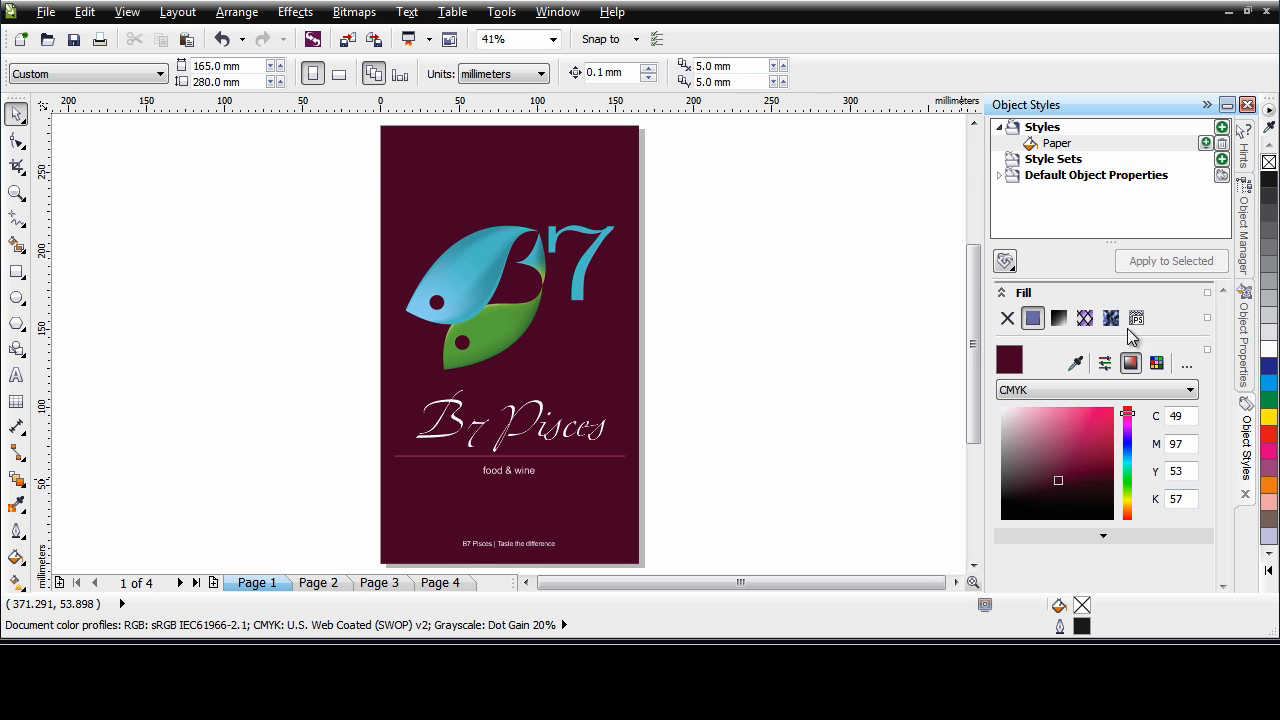
left_click(1090, 146)
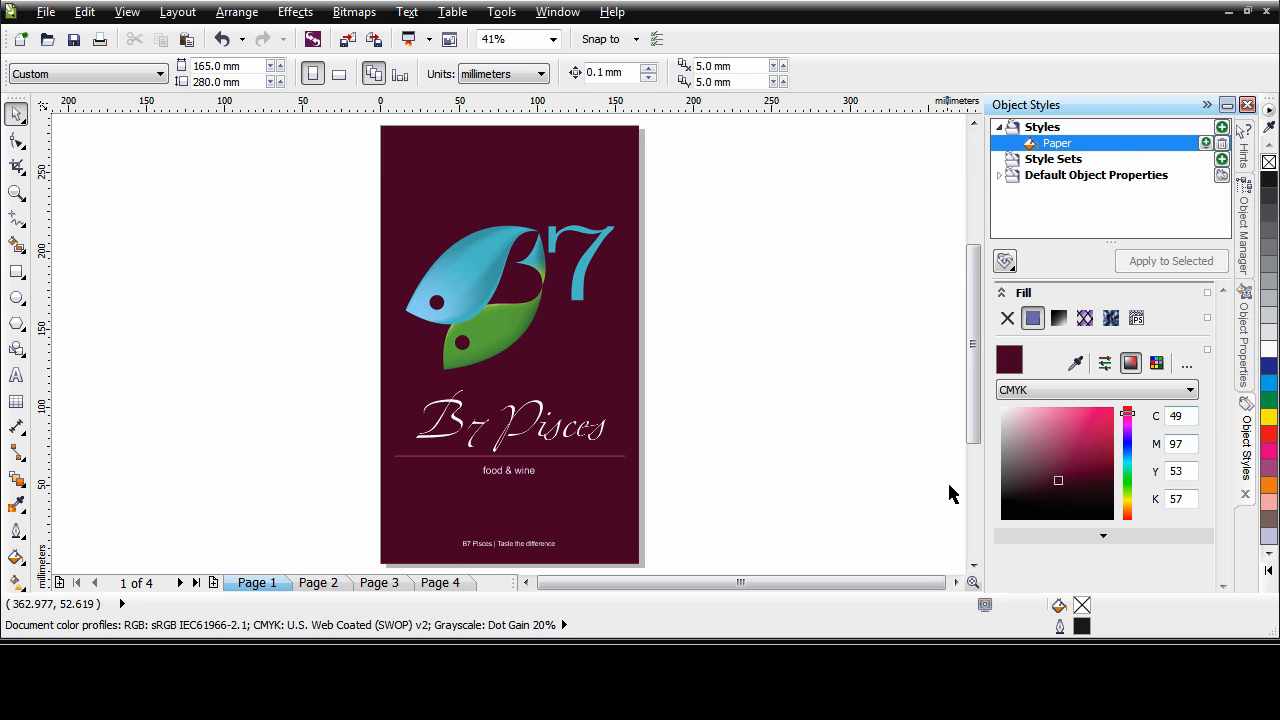
left_click(897, 444)
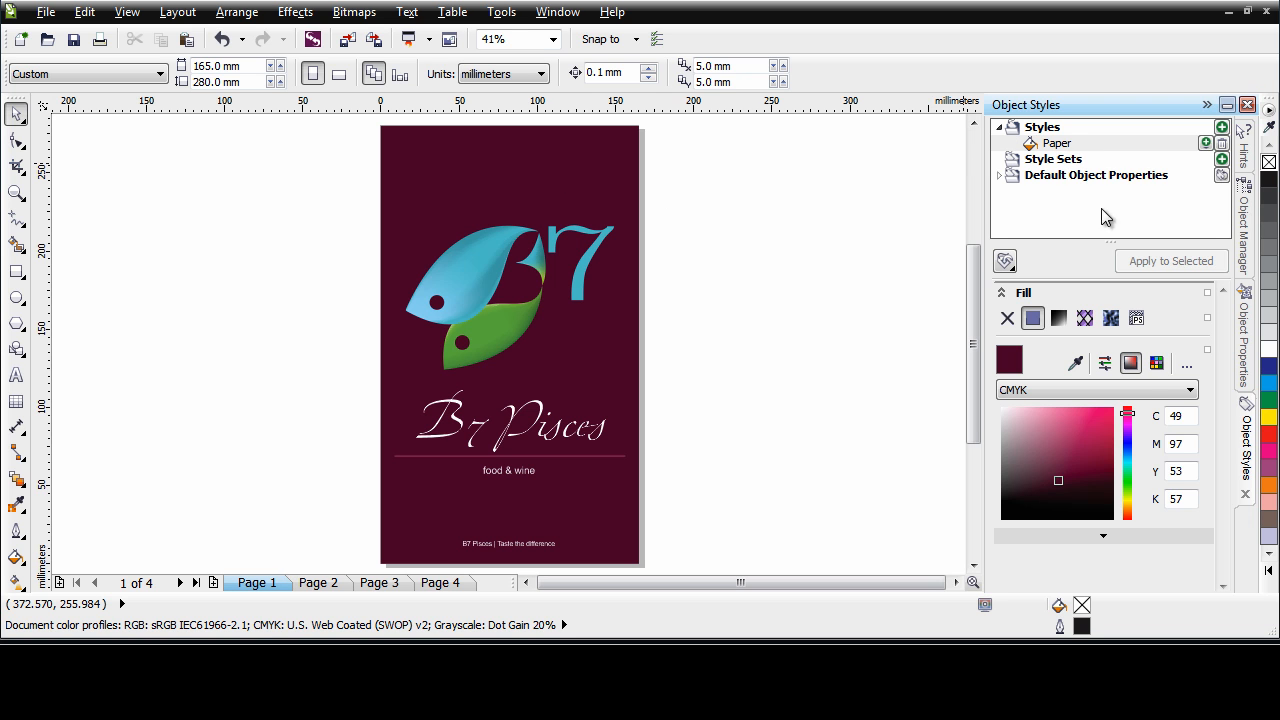
left_click(1055, 478)
left_click_drag(1055, 478, 1032, 434)
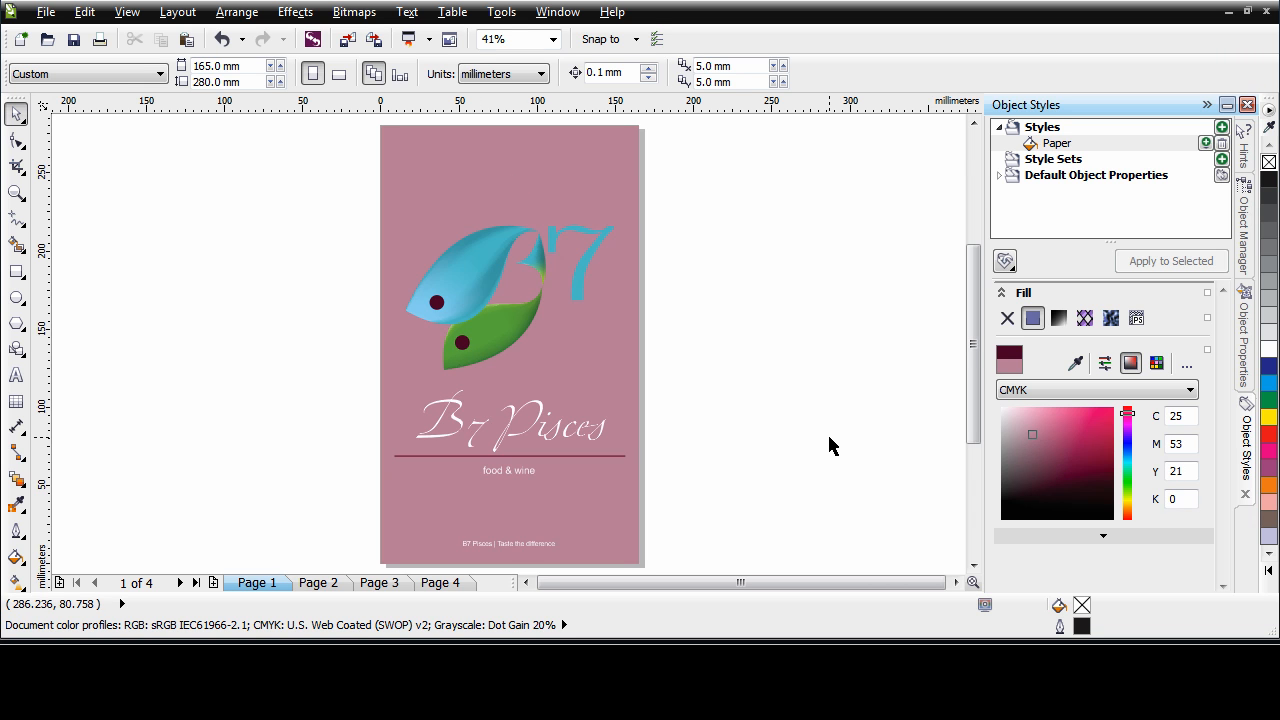
key("ctrl+z")
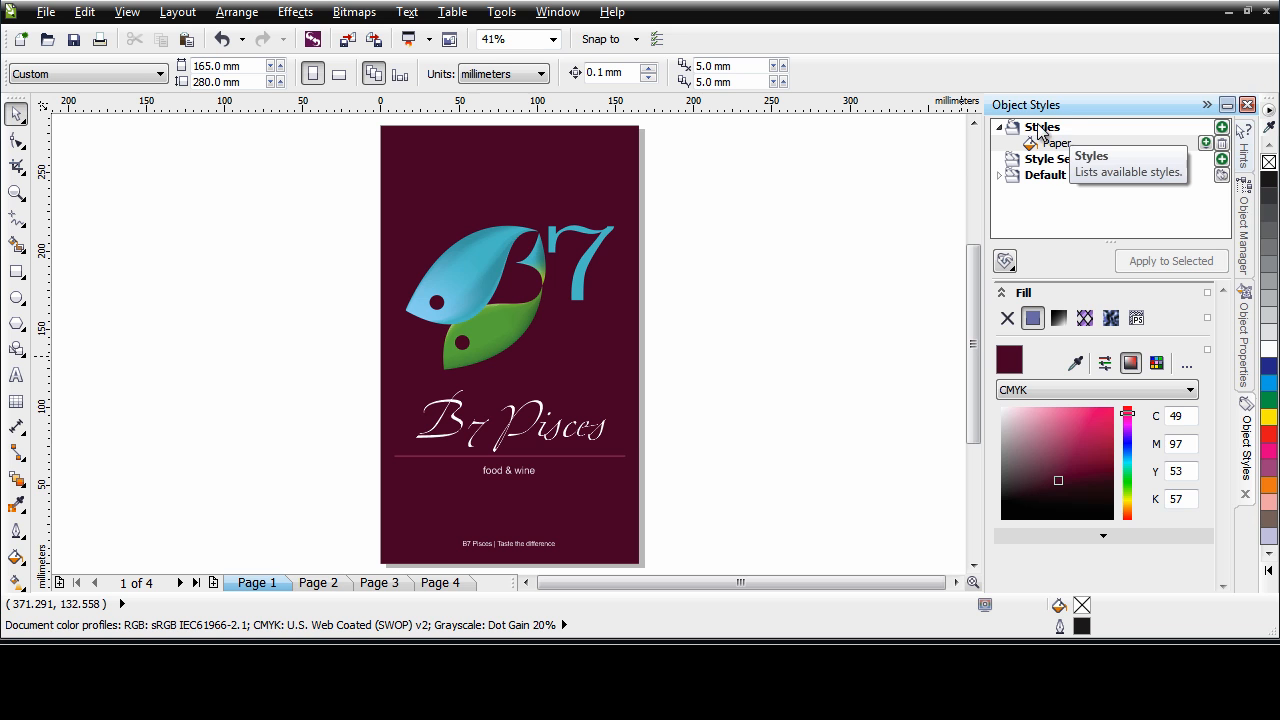
Create a new outline style and copy its properties from the divider line below the B7 Pisces title
right_click(1067, 134)
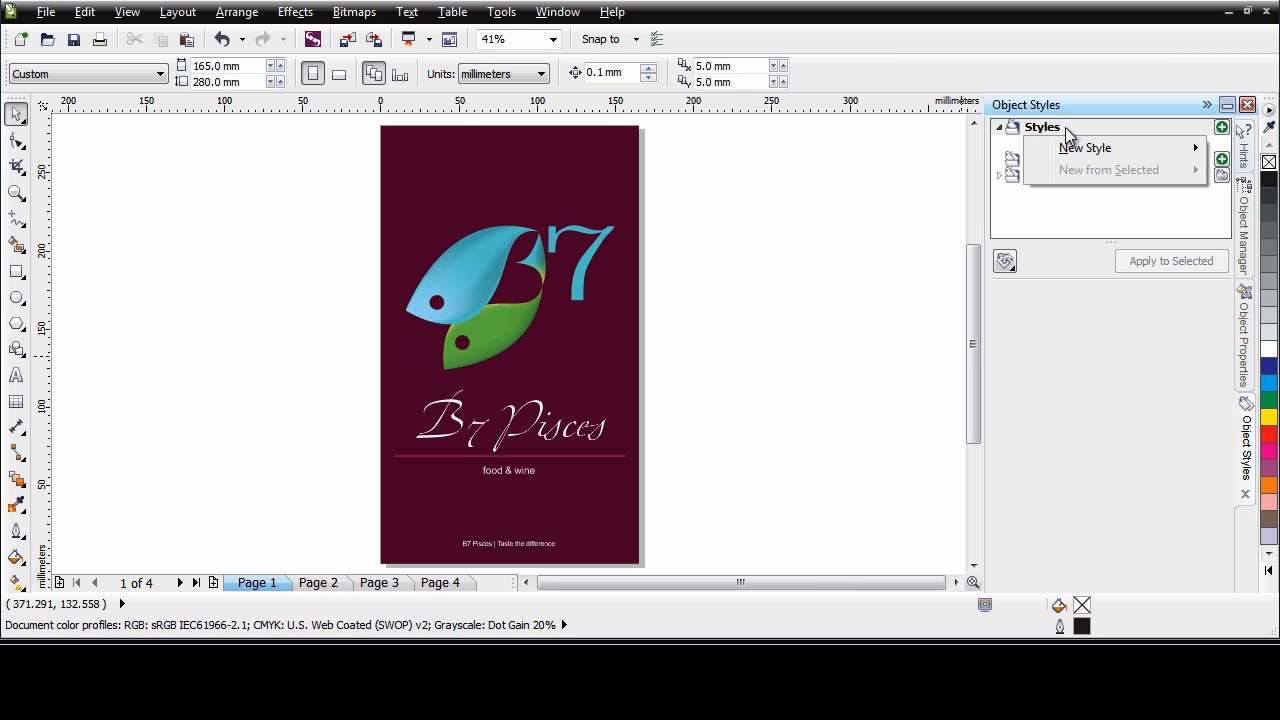
mouse_move(1077, 150)
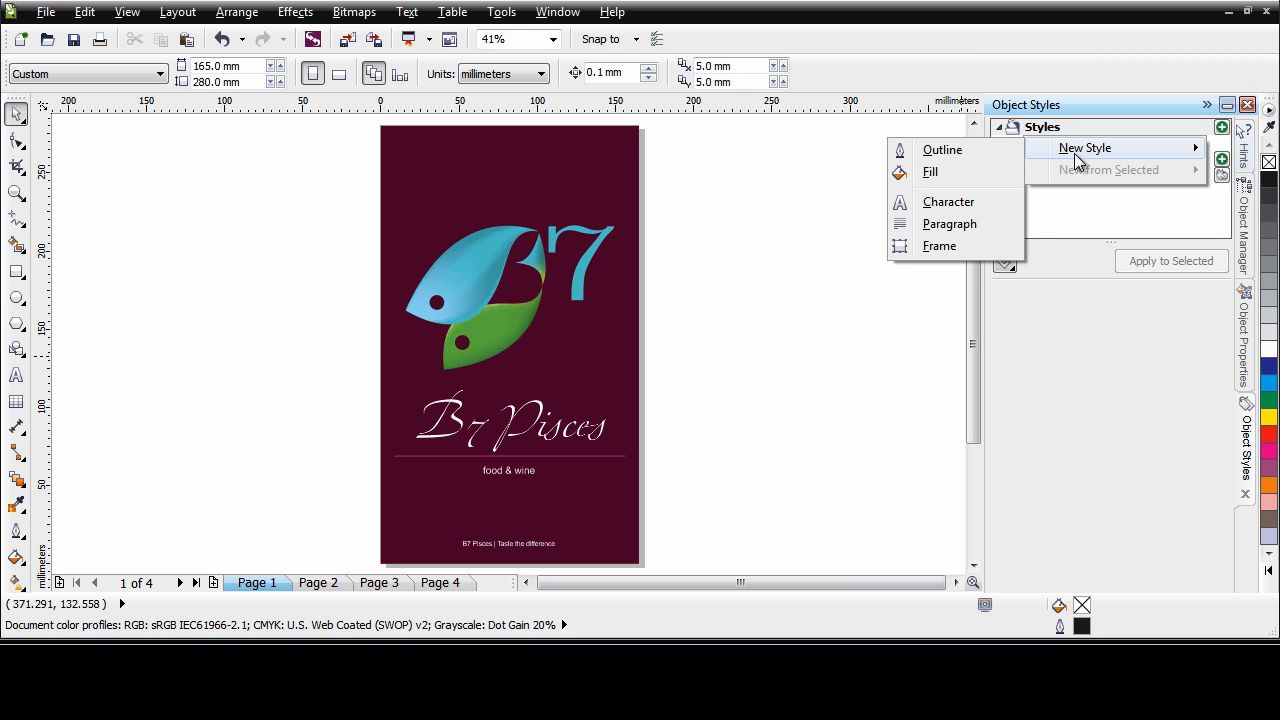
left_click(953, 151)
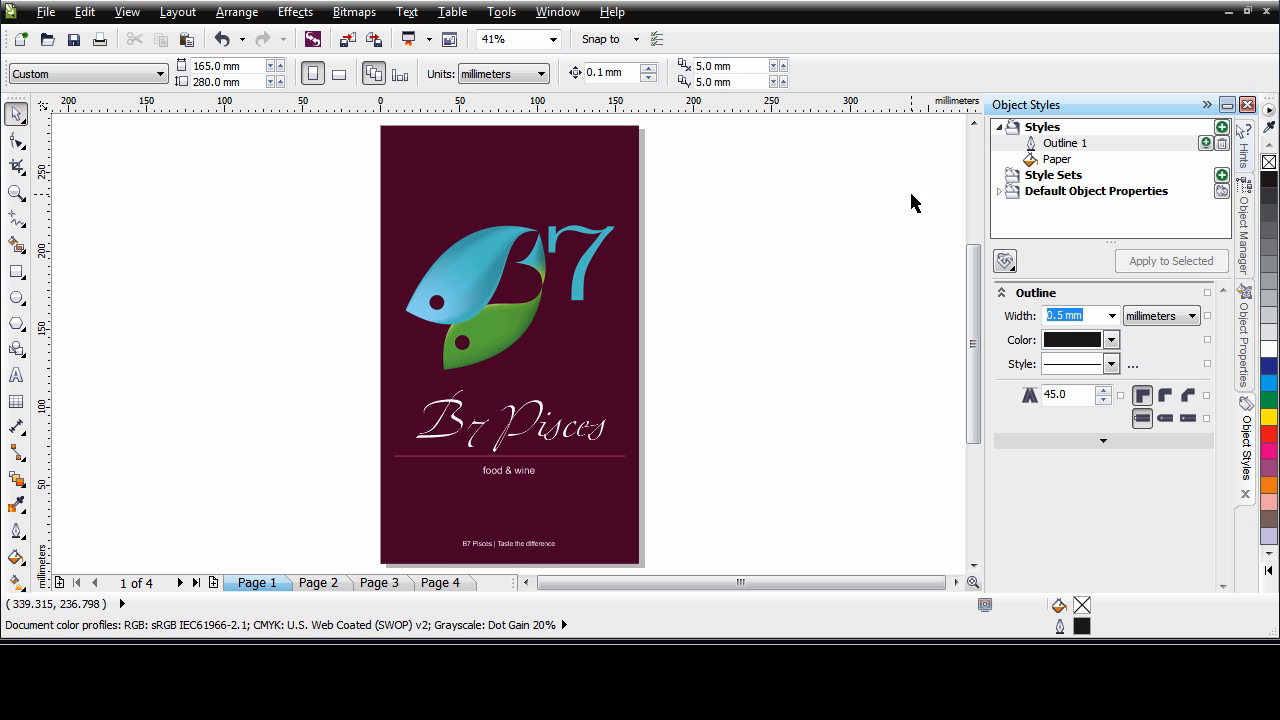
right_click(1082, 146)
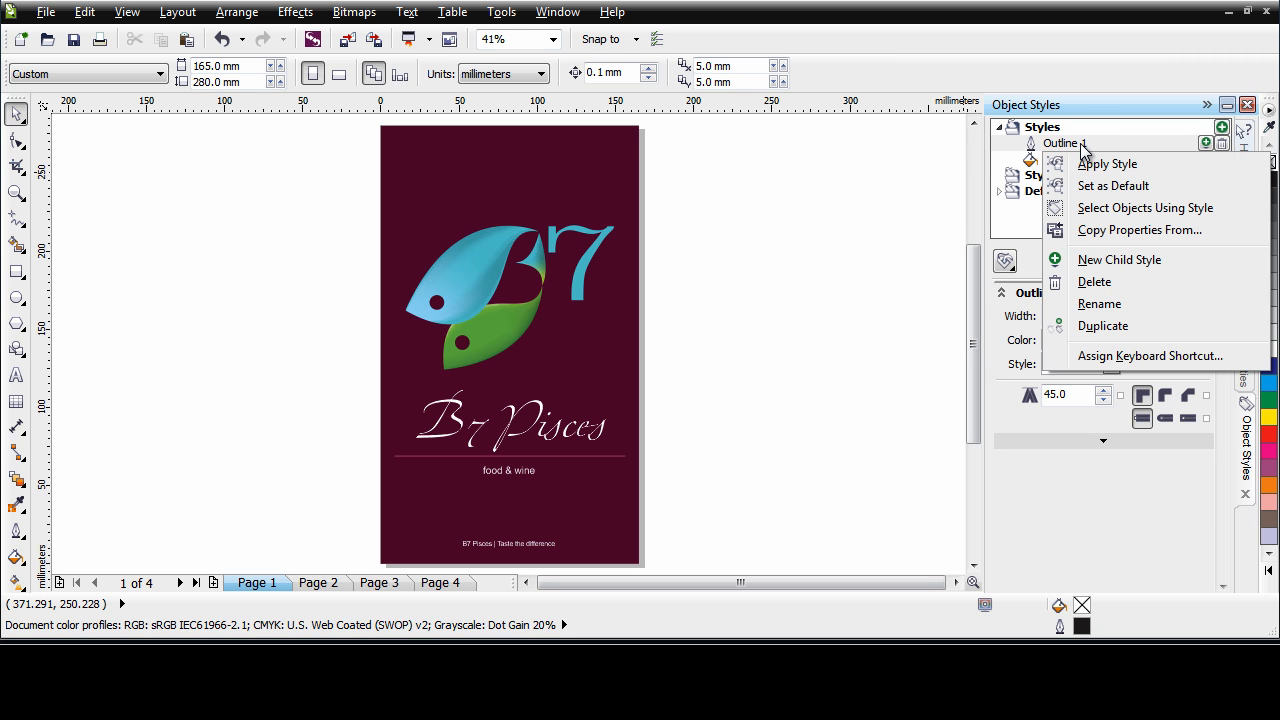
left_click(1130, 231)
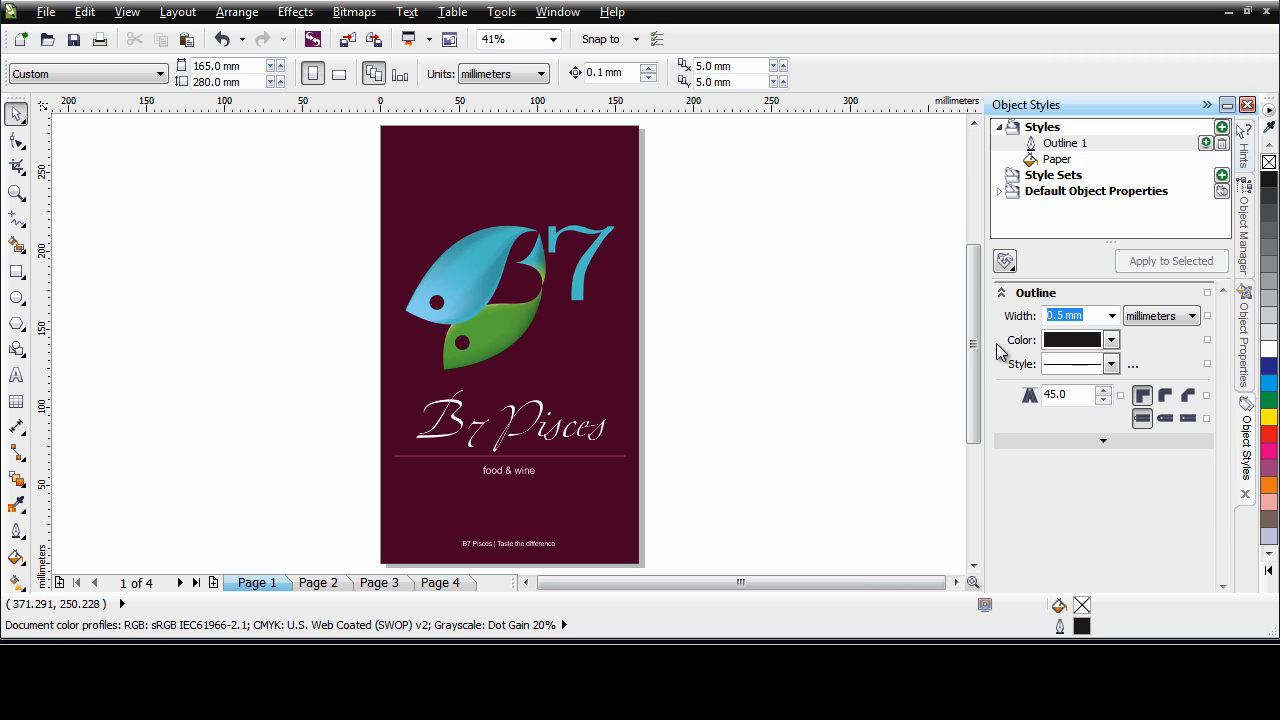
left_click(578, 456)
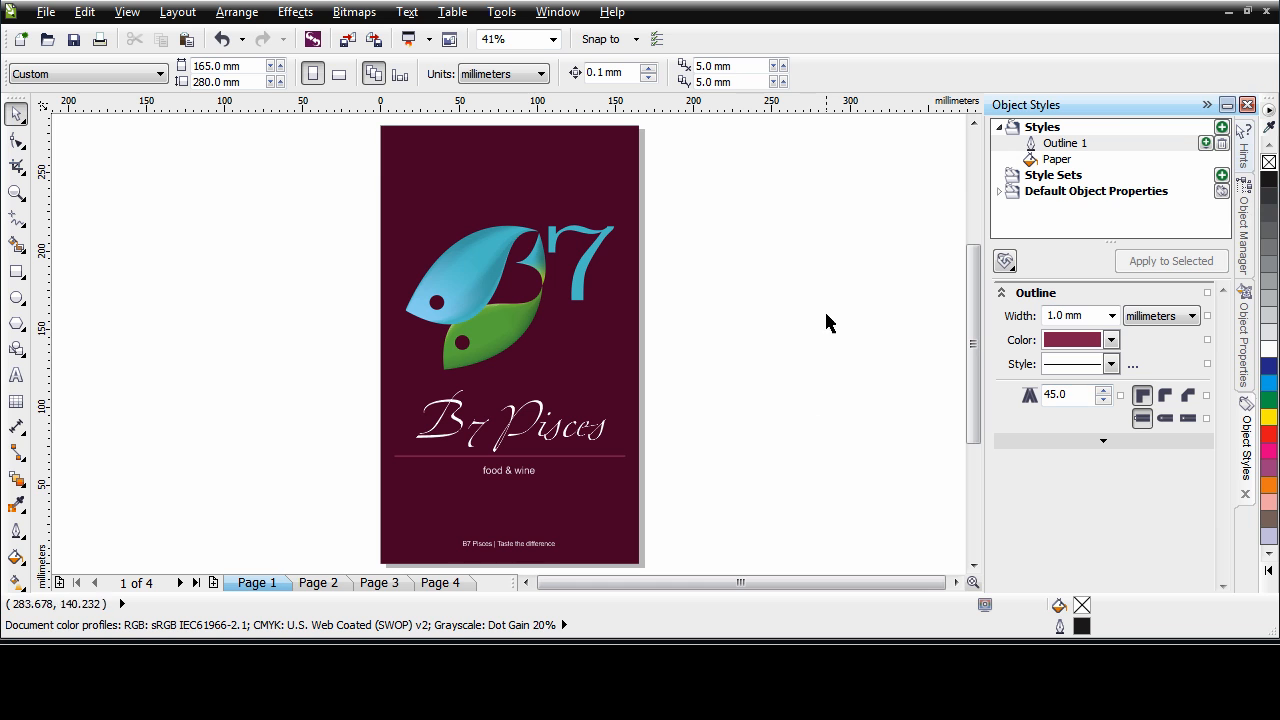
Rename the new outline style as line
double_click(1083, 148)
type("Line")
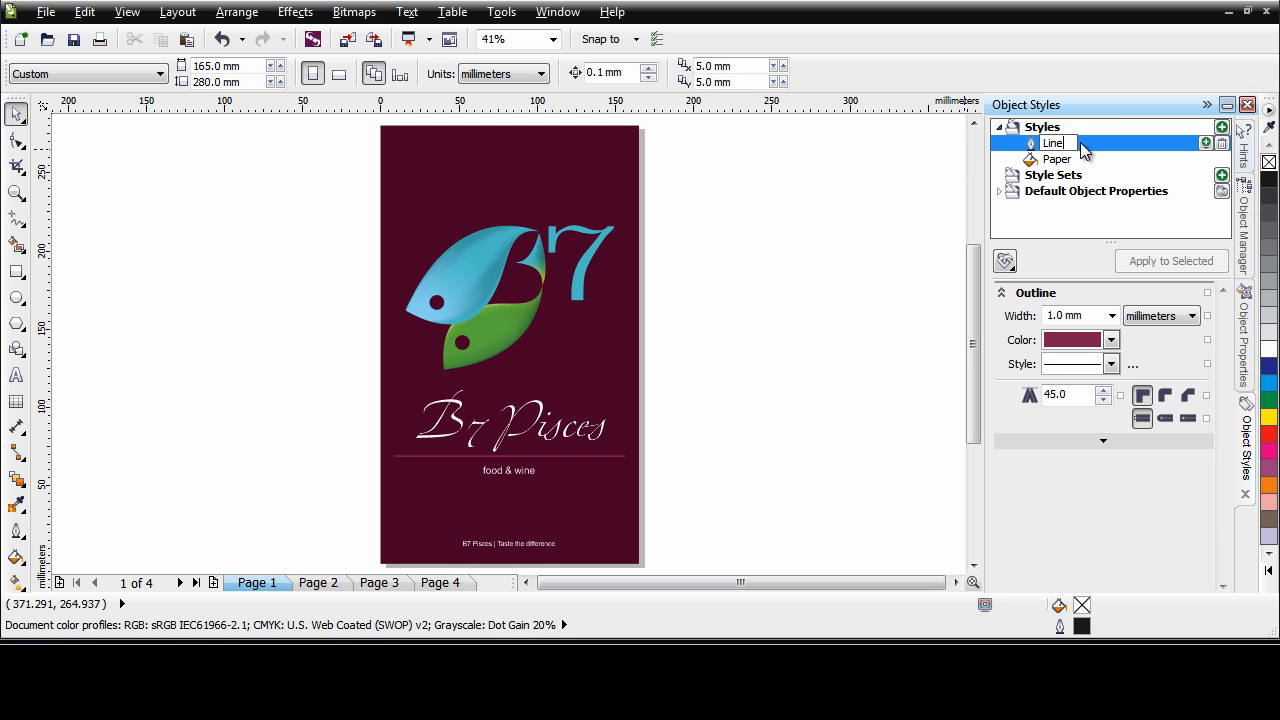
key("Return")
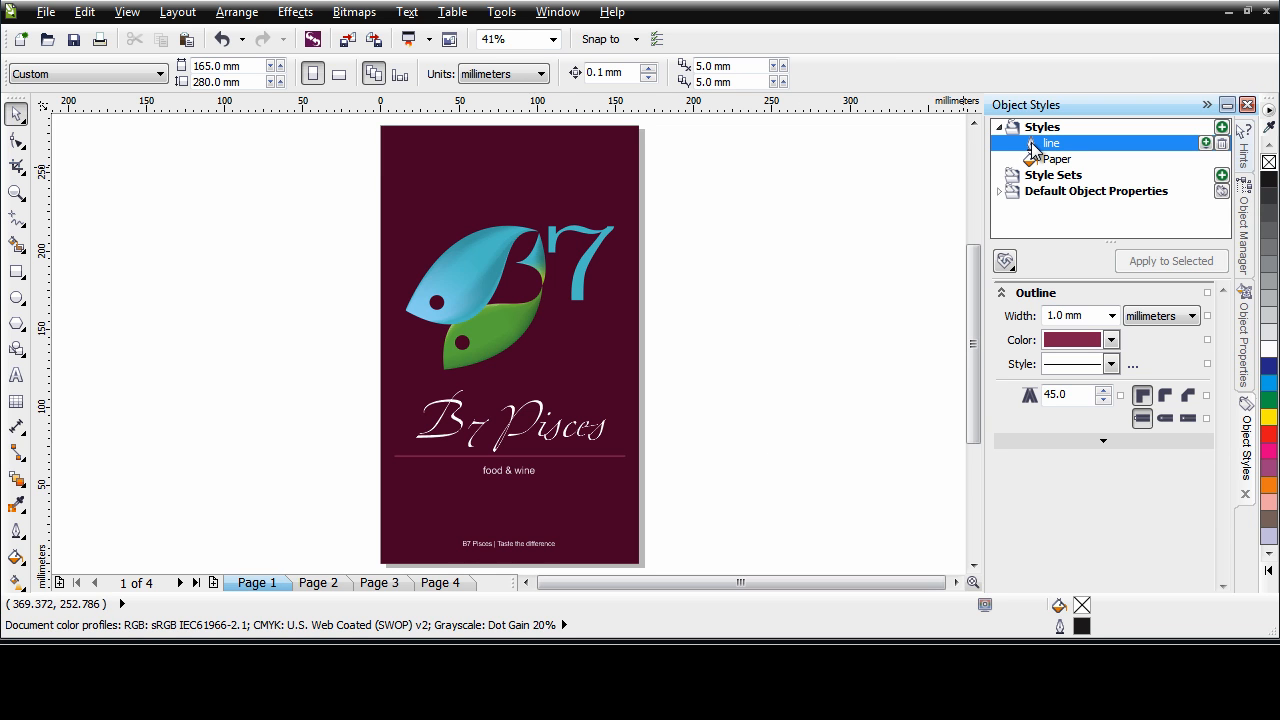
key("Tab")
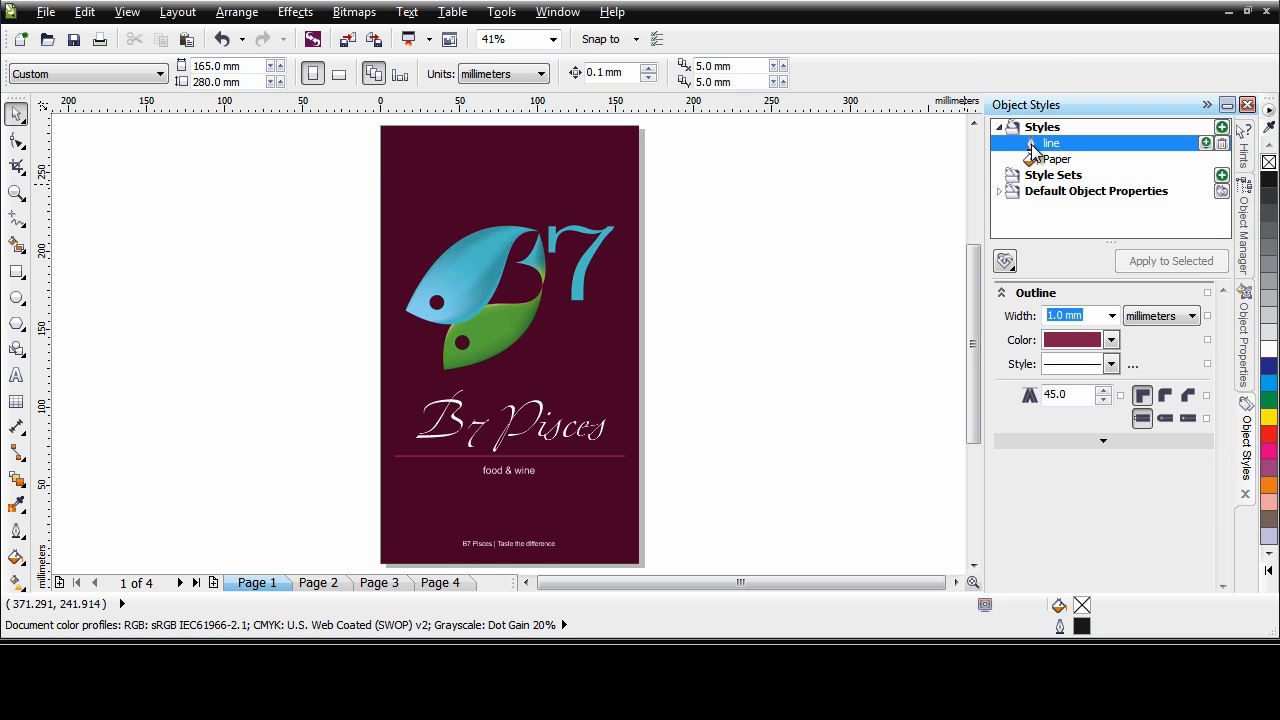
Add a character style with the Zapfino Extra LTX Pro font and a white uniform text fill
left_click(1223, 129)
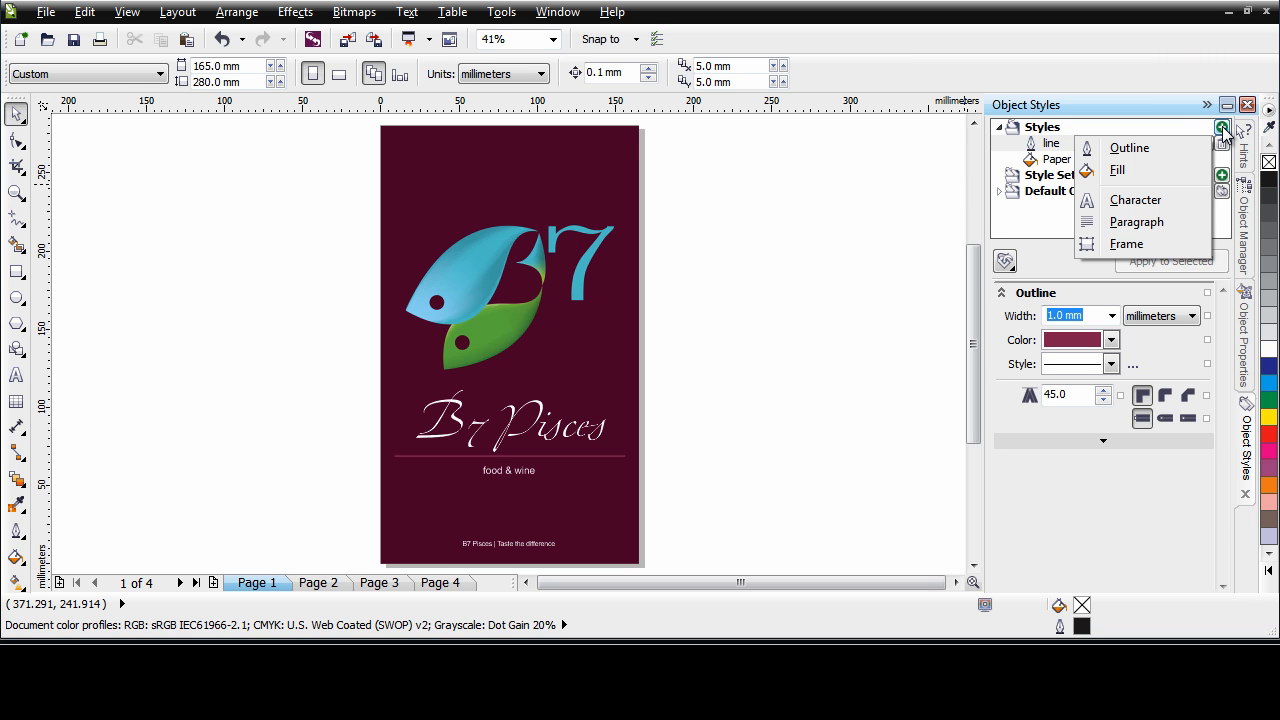
left_click(1157, 199)
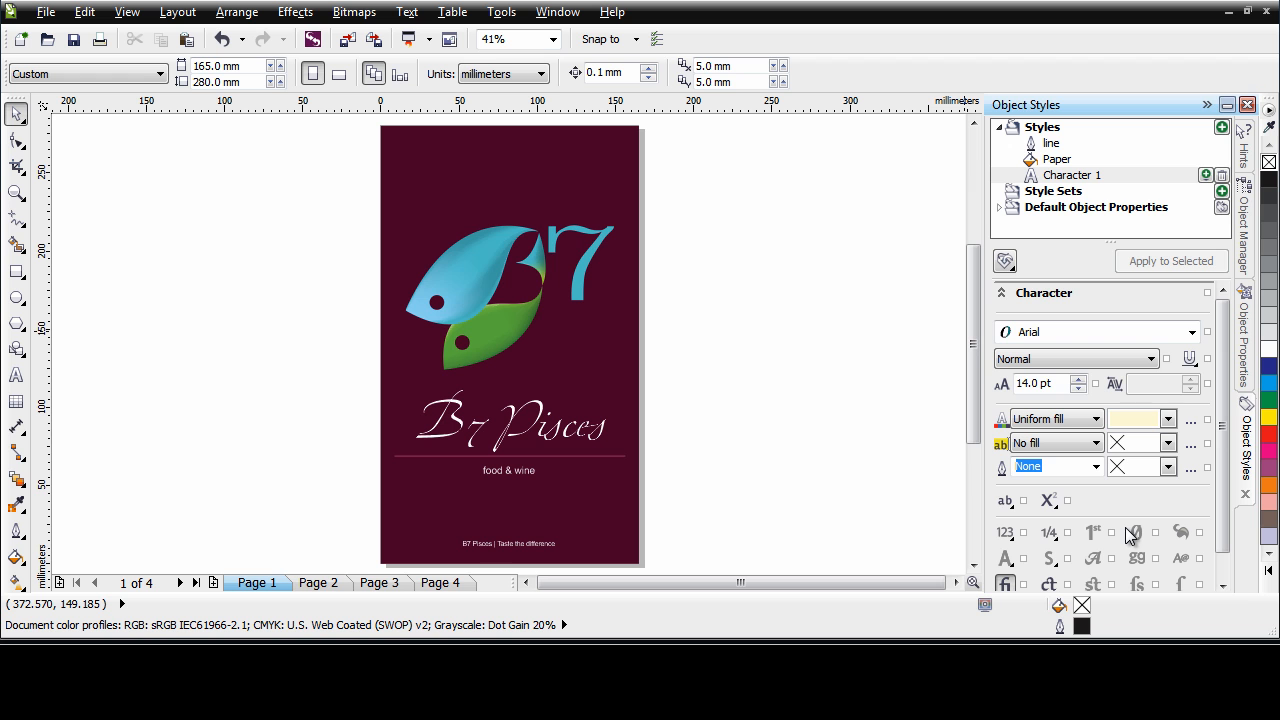
left_click(1191, 332)
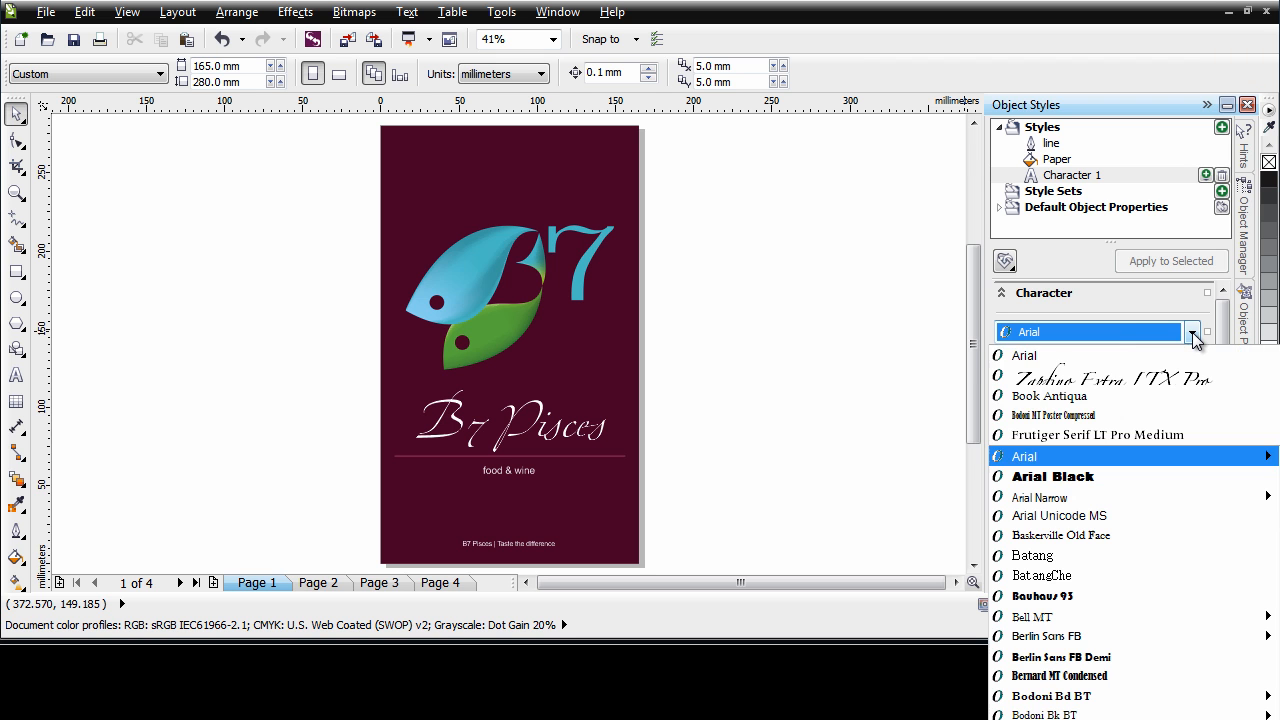
left_click(1115, 380)
left_click(1168, 419)
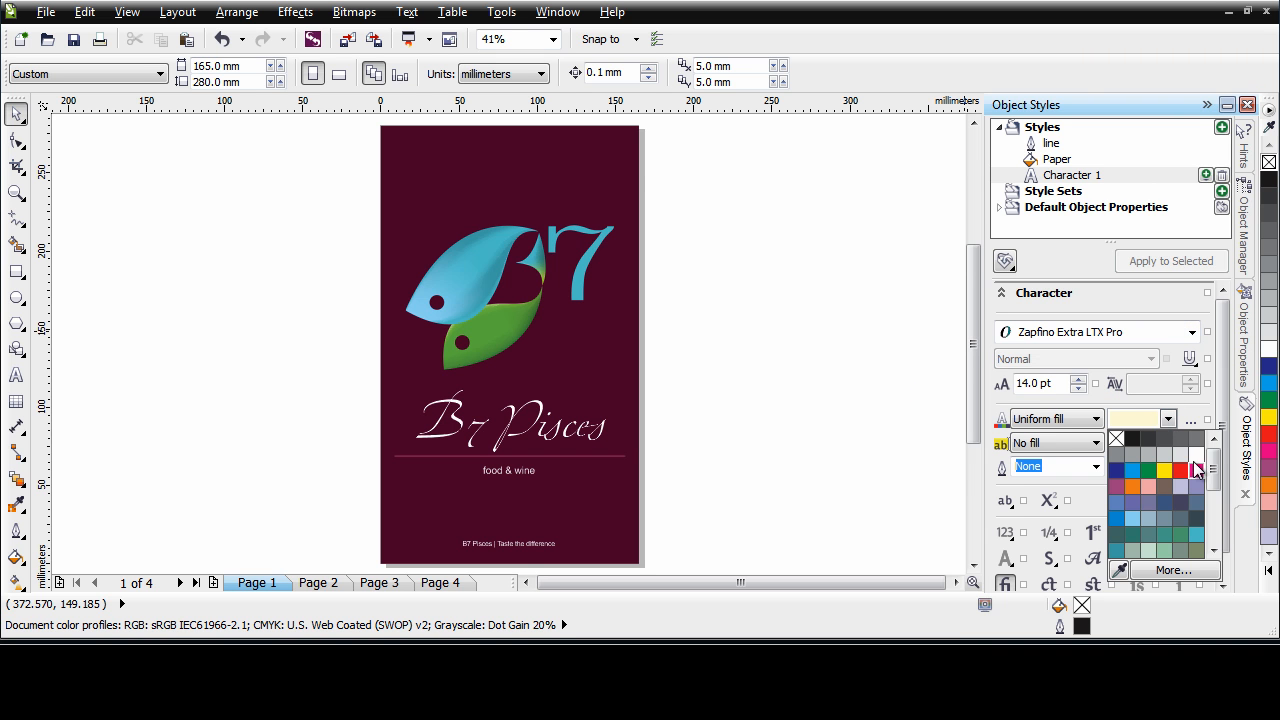
left_click(1196, 455)
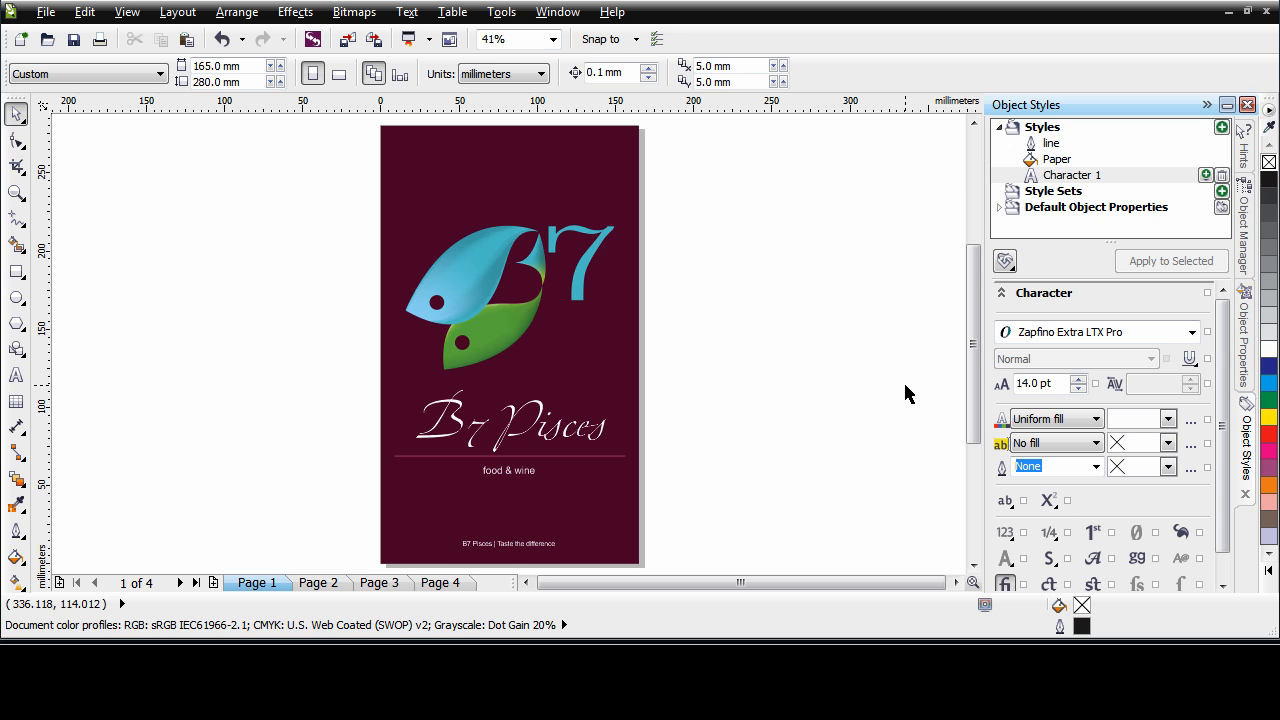
Copy the properties of the B7 Pisces title text on page 1 into the new character style
right_click(1068, 176)
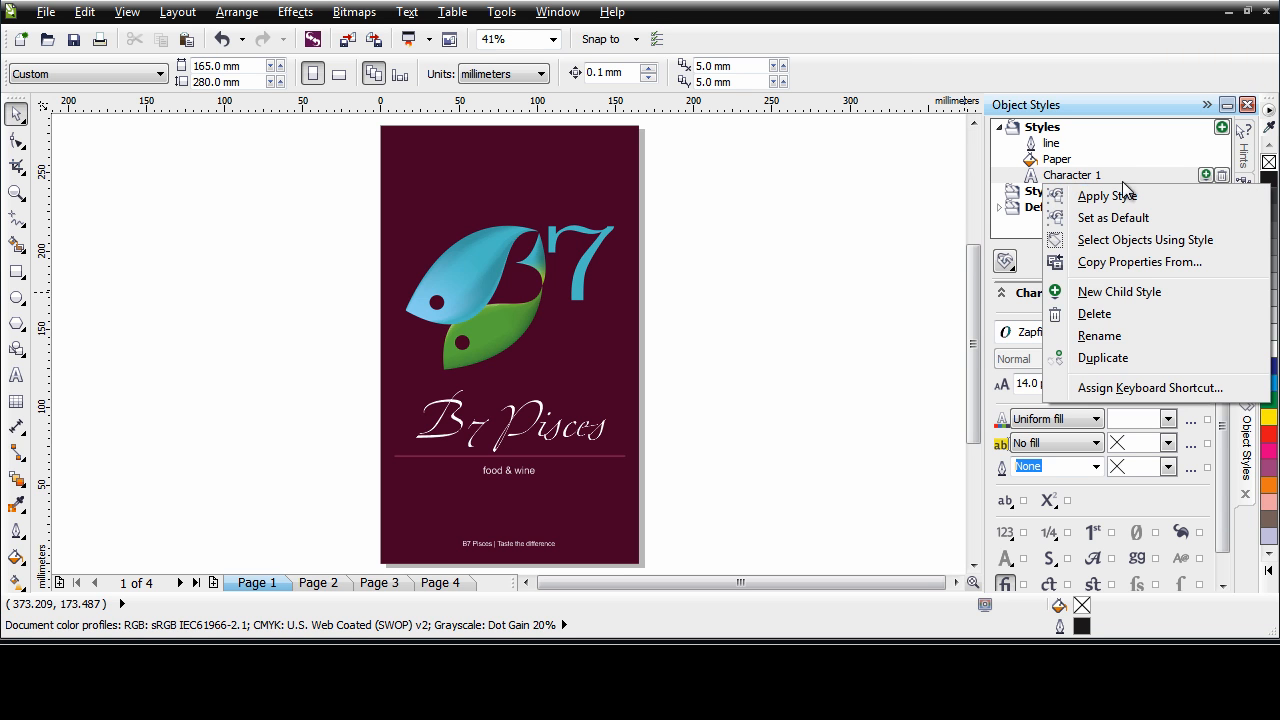
left_click(1140, 262)
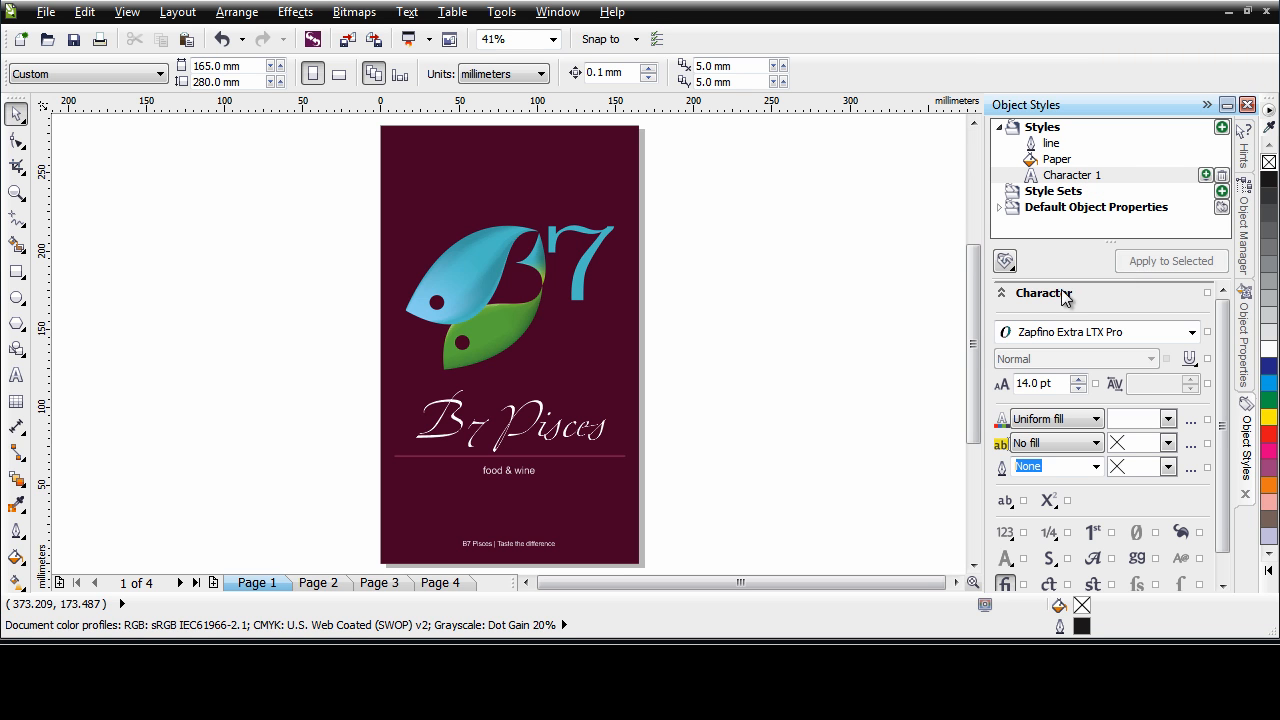
left_click(538, 404)
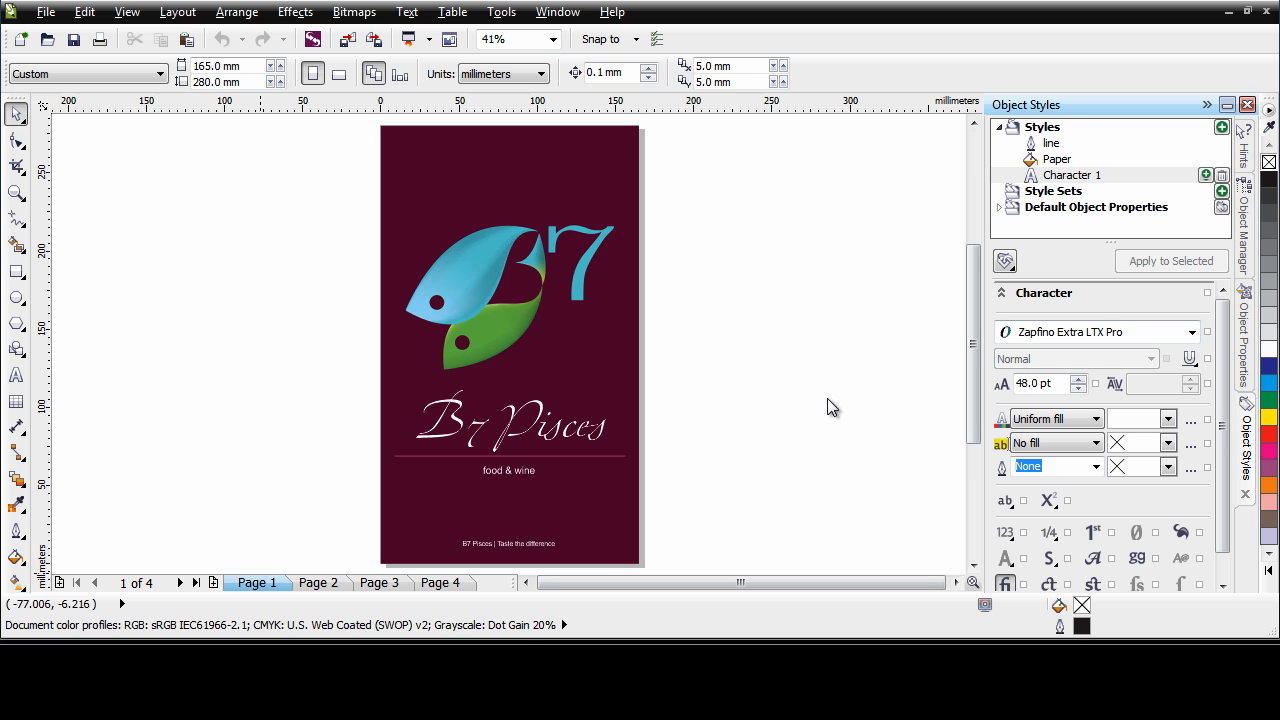
Rename the new character style as B7 Pisces
left_click(1100, 176)
left_click(1100, 175)
type("B7 Pisces")
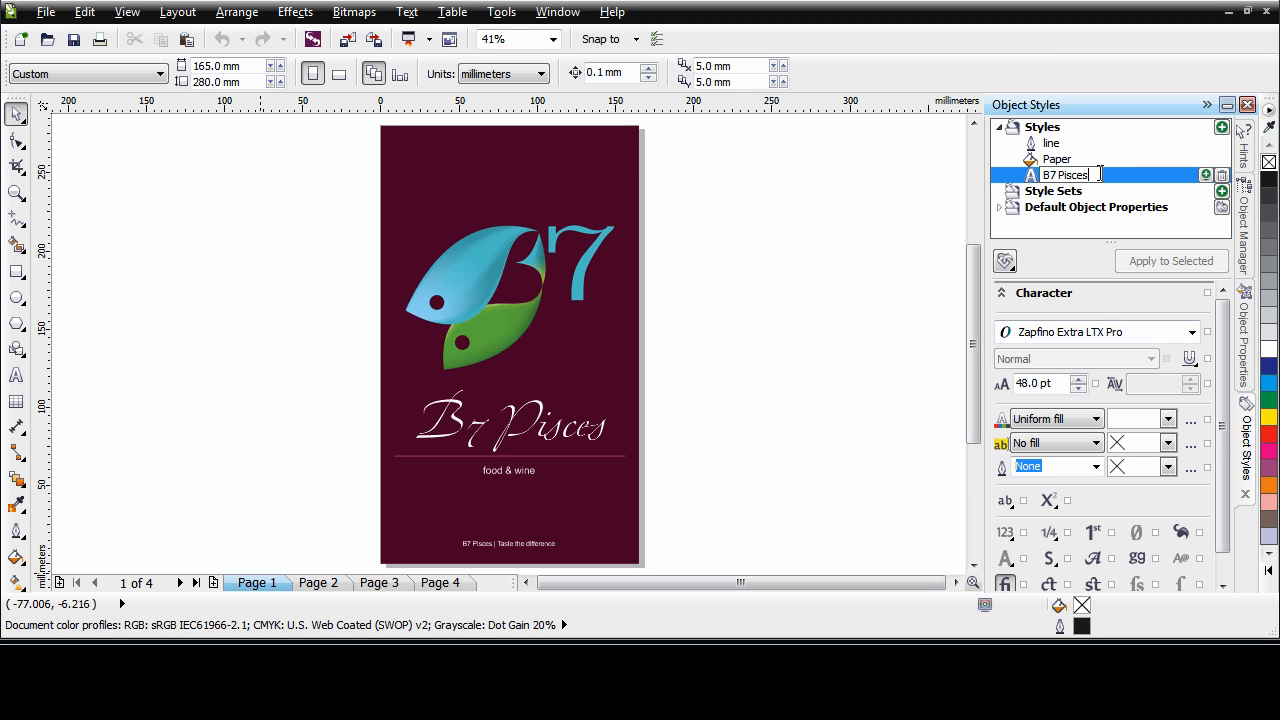
key("Return")
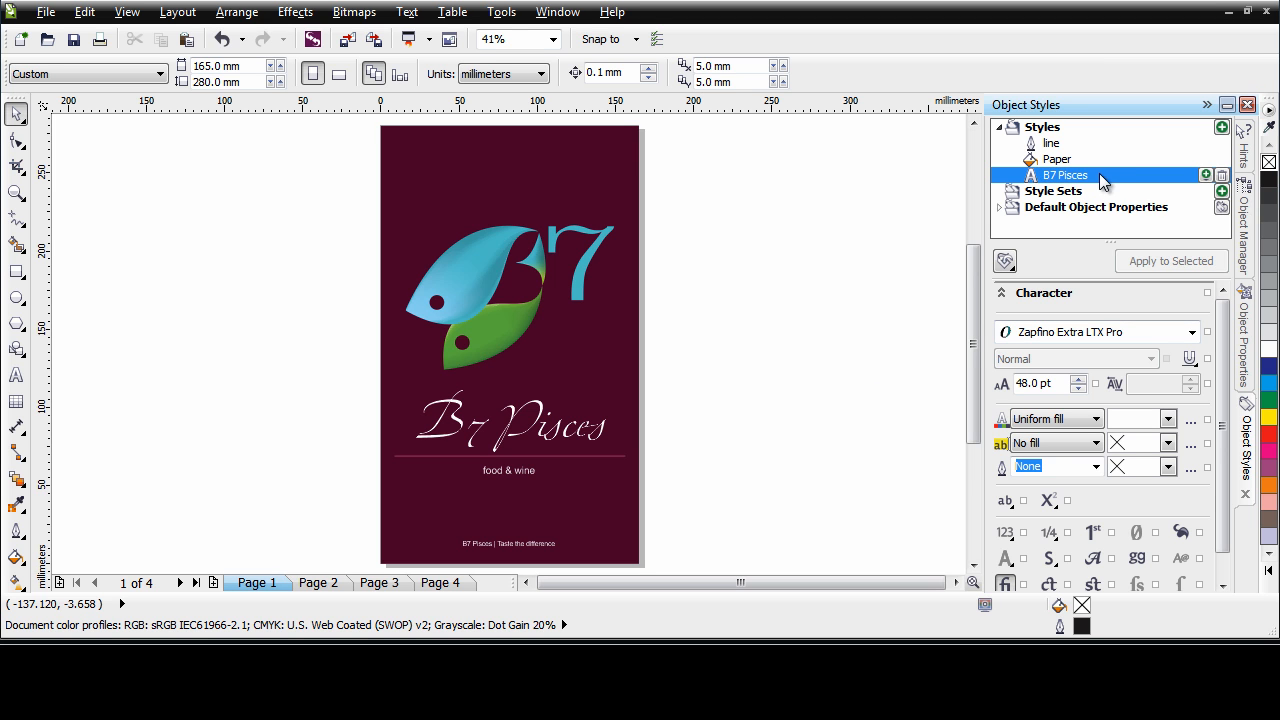
left_click(1070, 195)
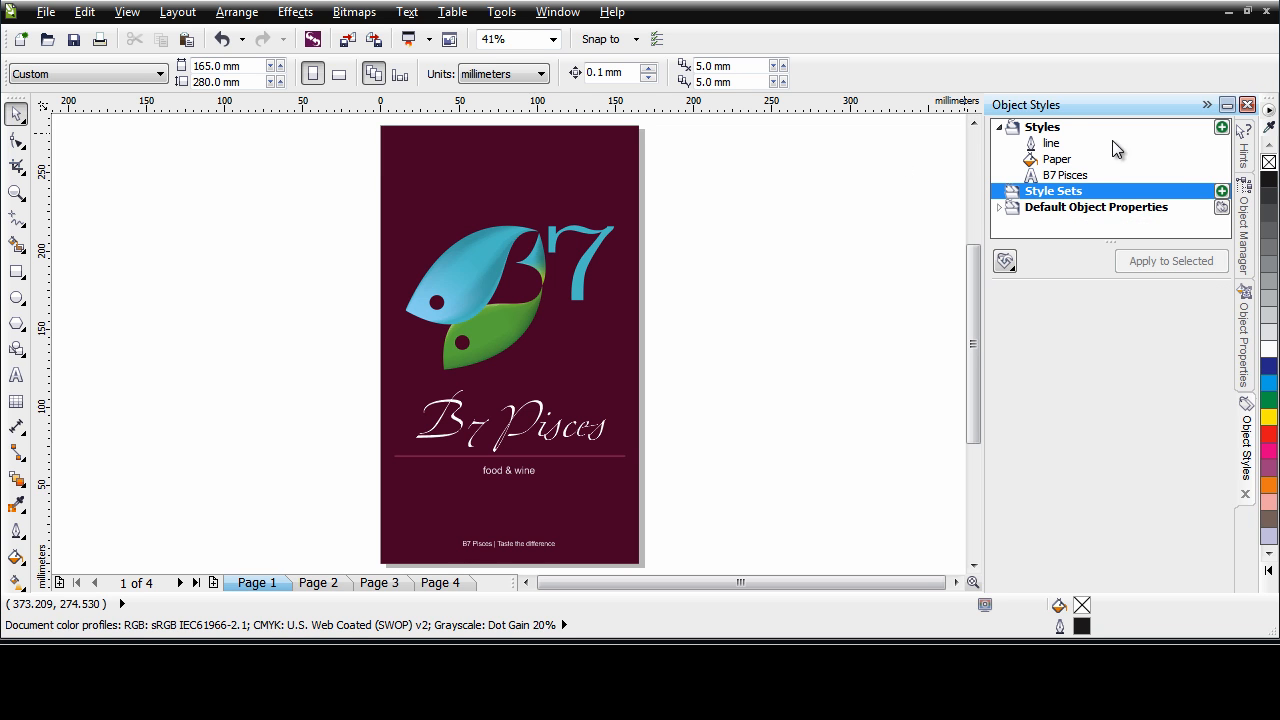
left_click(1067, 182)
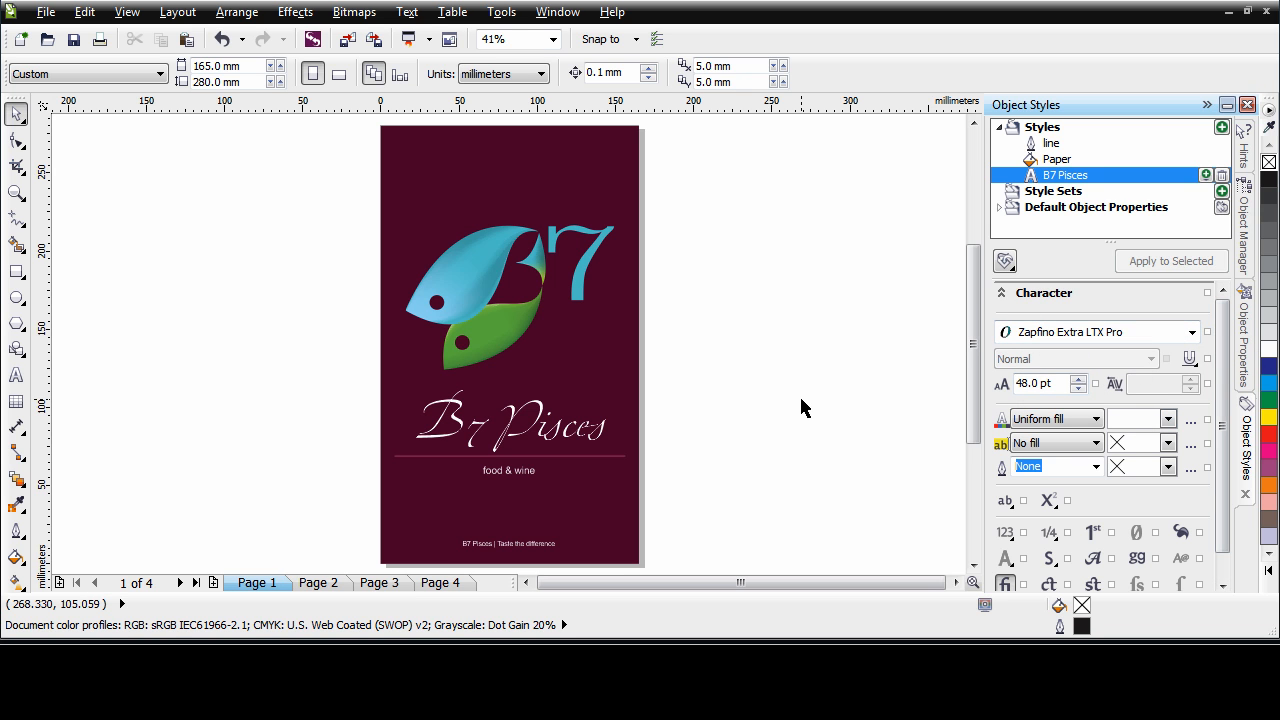
left_click(1045, 192)
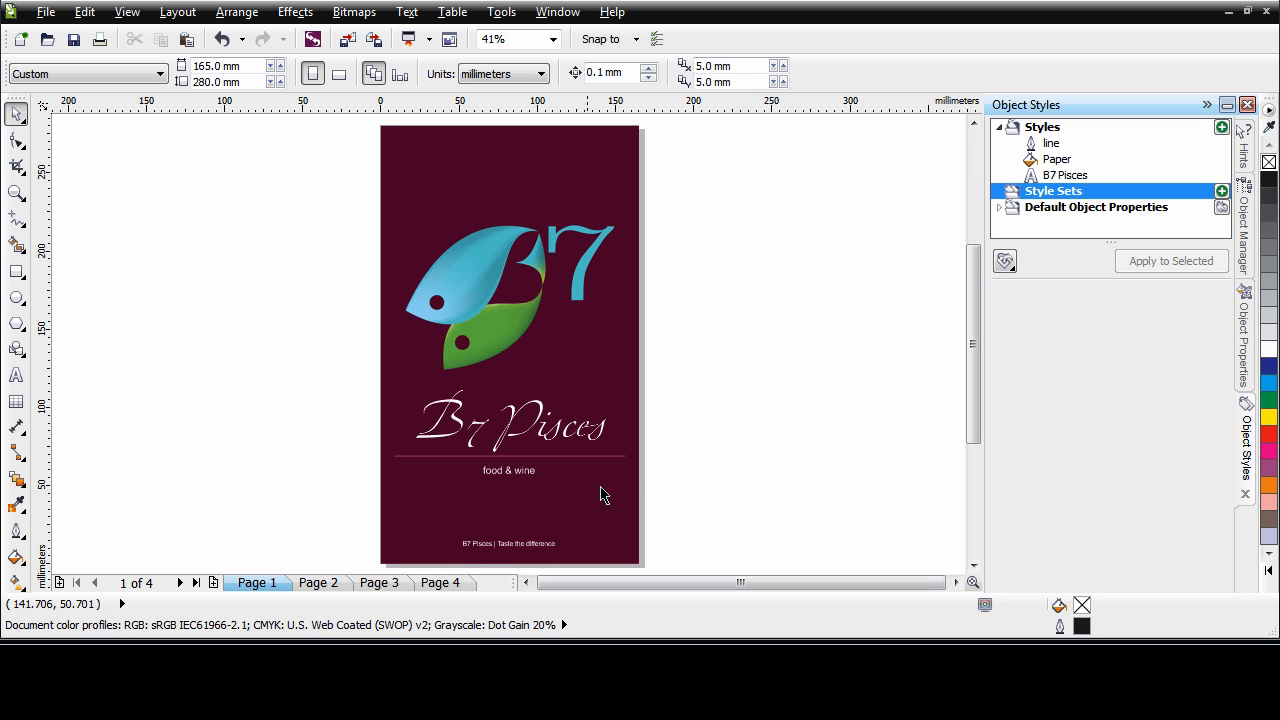
Examine the character and paragraph properties of the contact details text on page 4
left_click(446, 588)
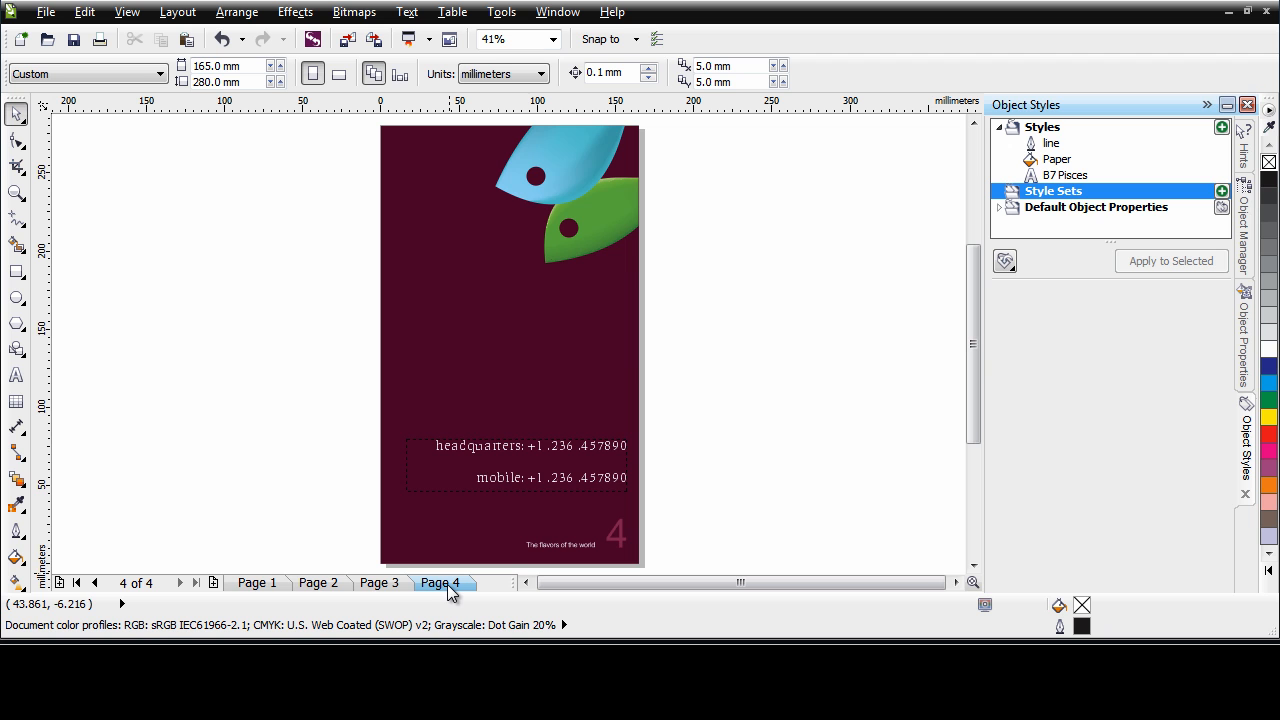
left_click(591, 467)
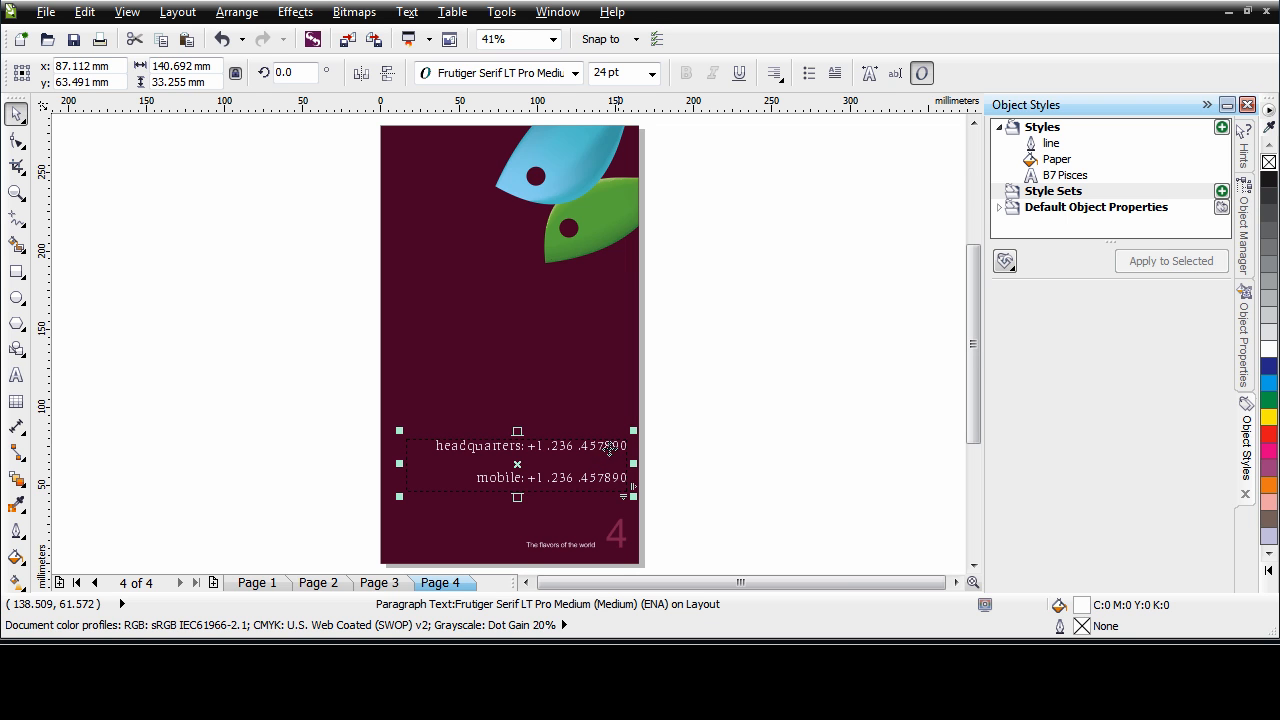
left_click(1247, 374)
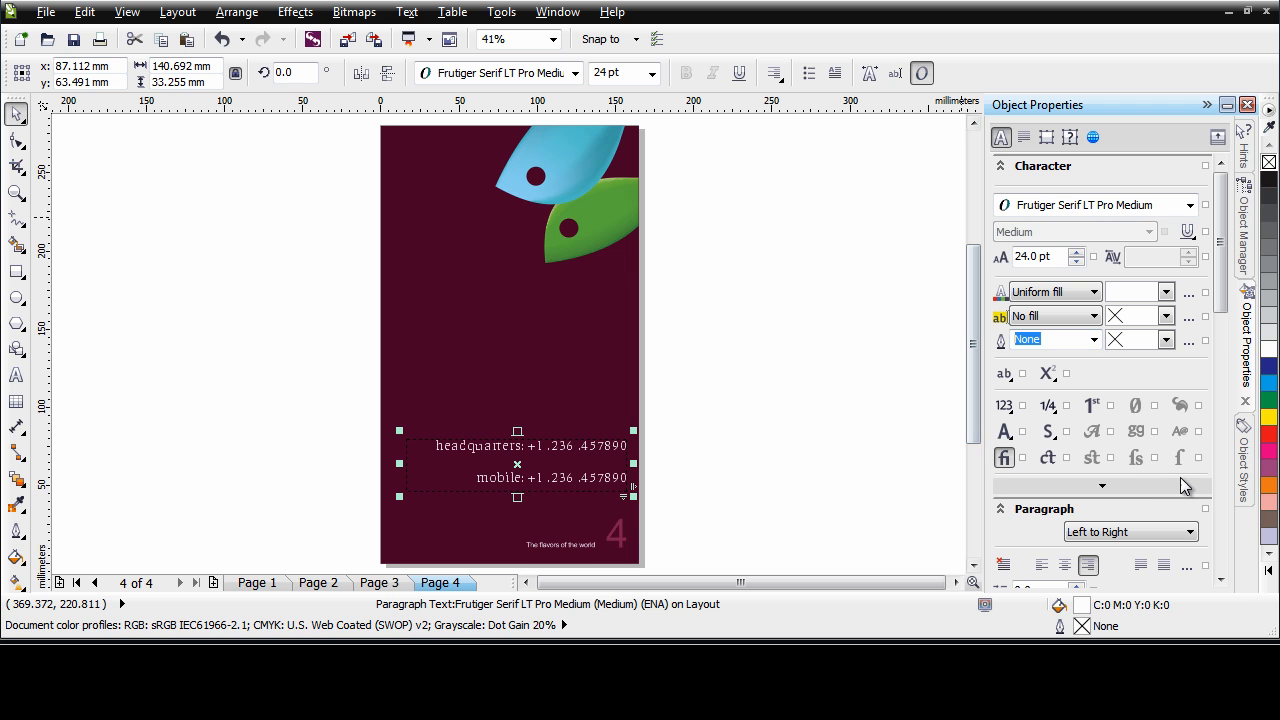
left_click(1023, 137)
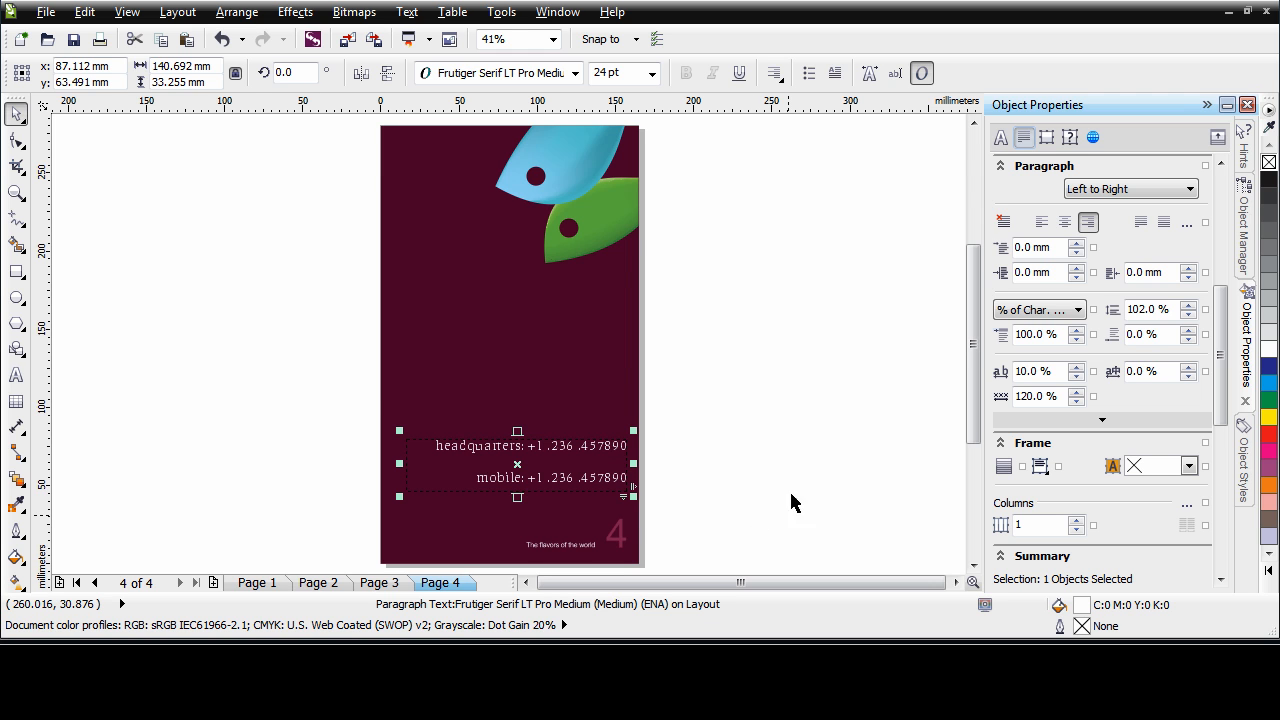
left_click(1245, 460)
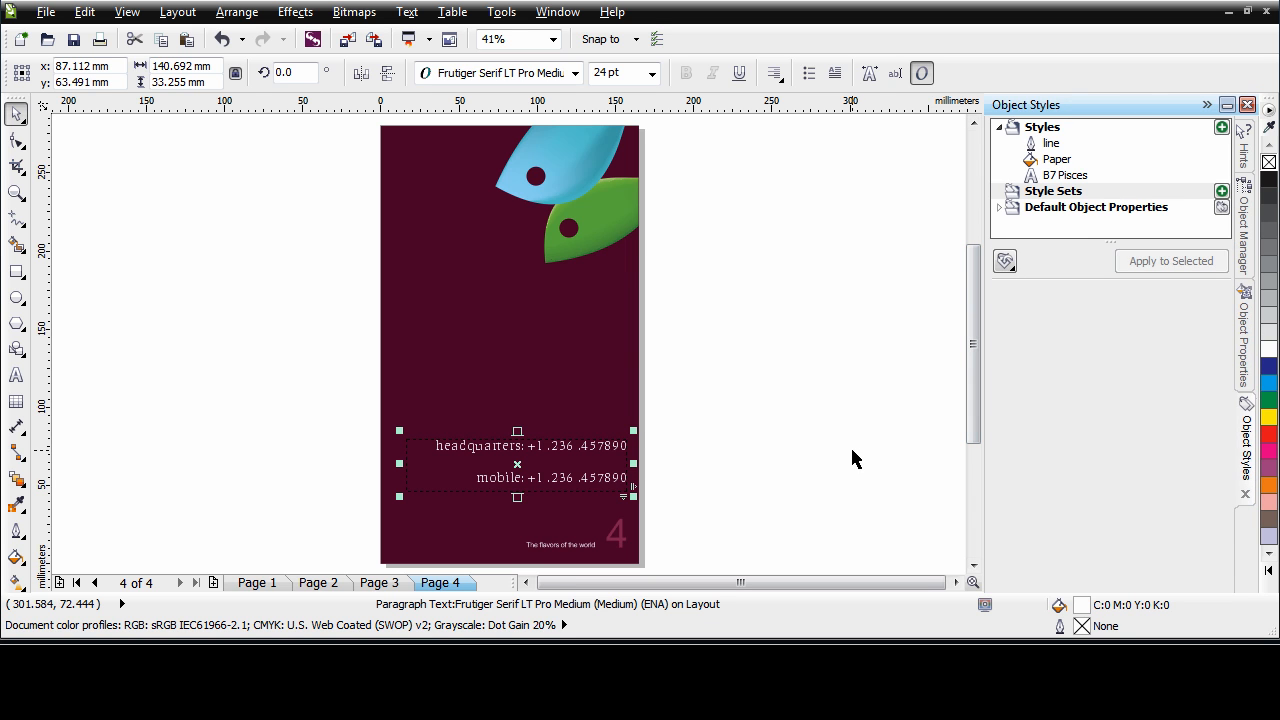
Create a style set from the contact details text on page 4 and rename it as Contact info
left_click_drag(517, 464, 1071, 195)
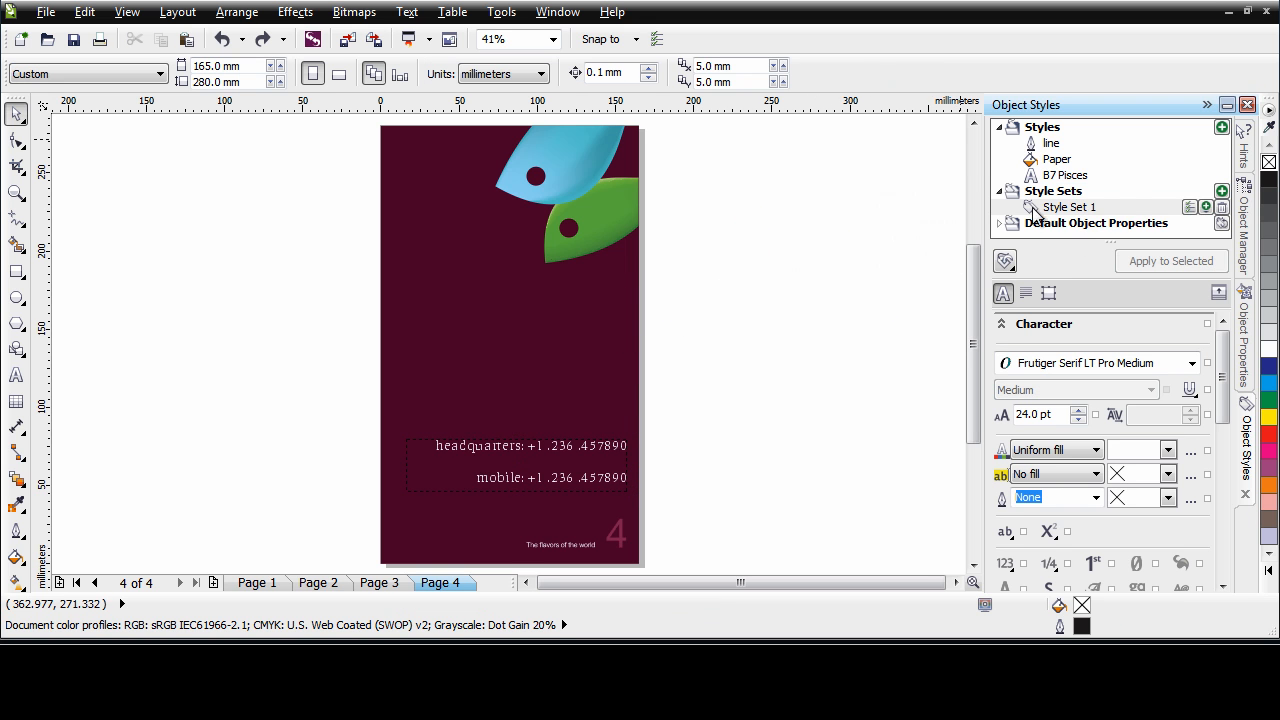
left_click(1136, 208)
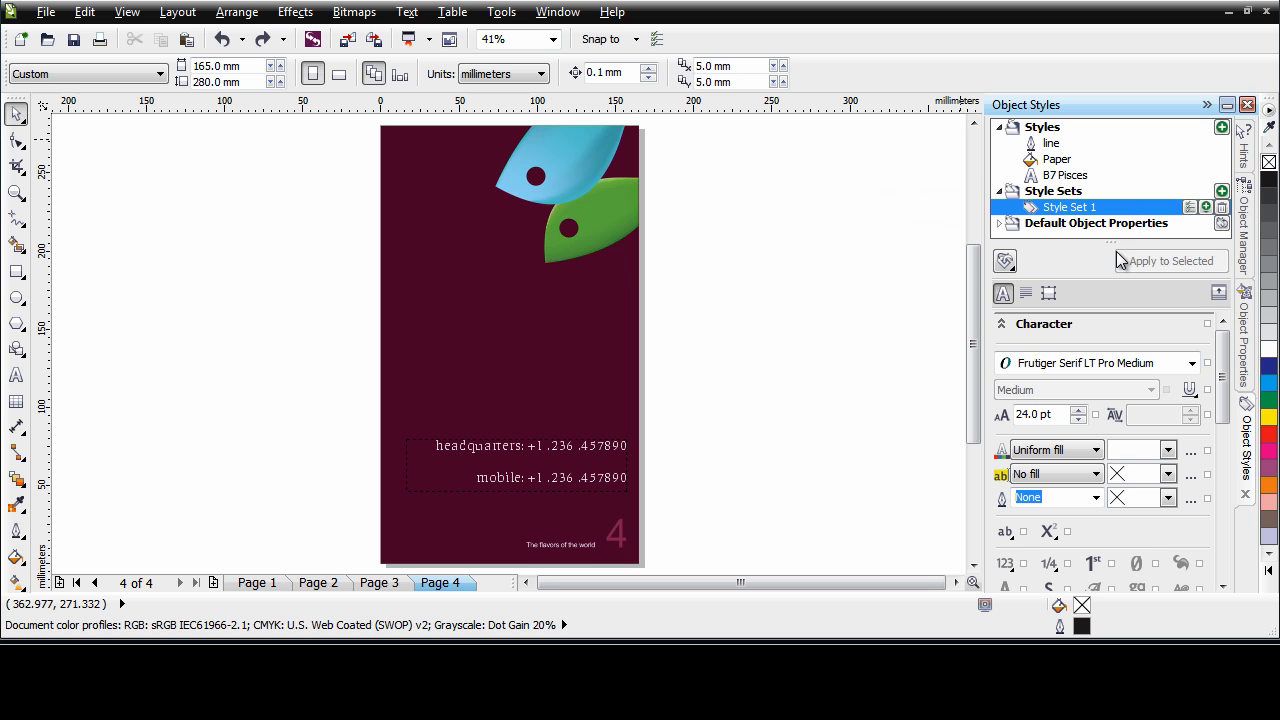
left_click(1099, 208)
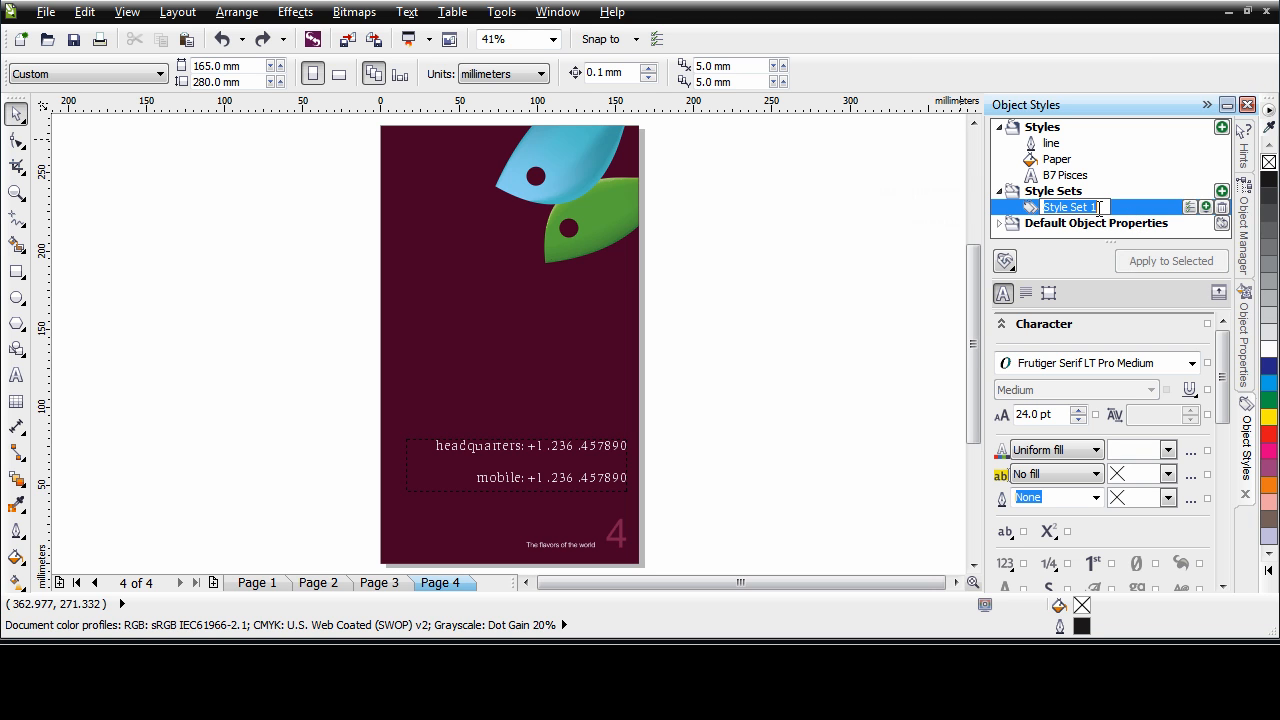
type("Contact info")
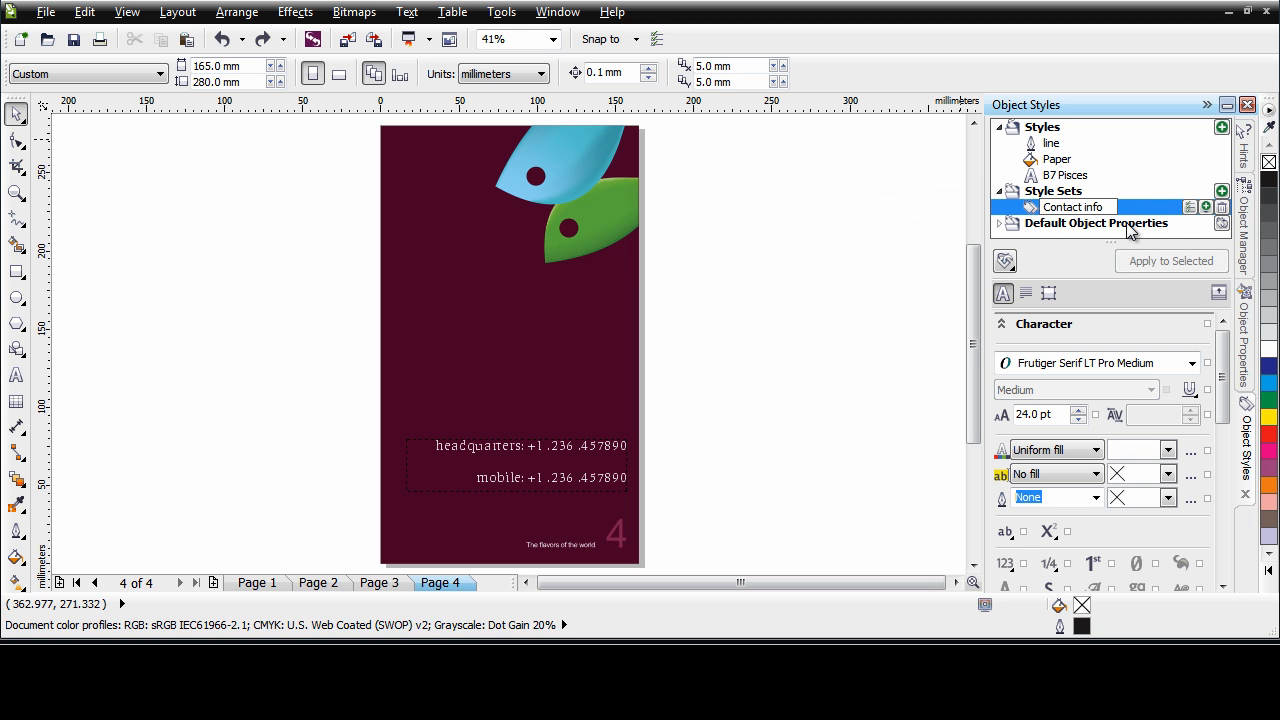
key("Return")
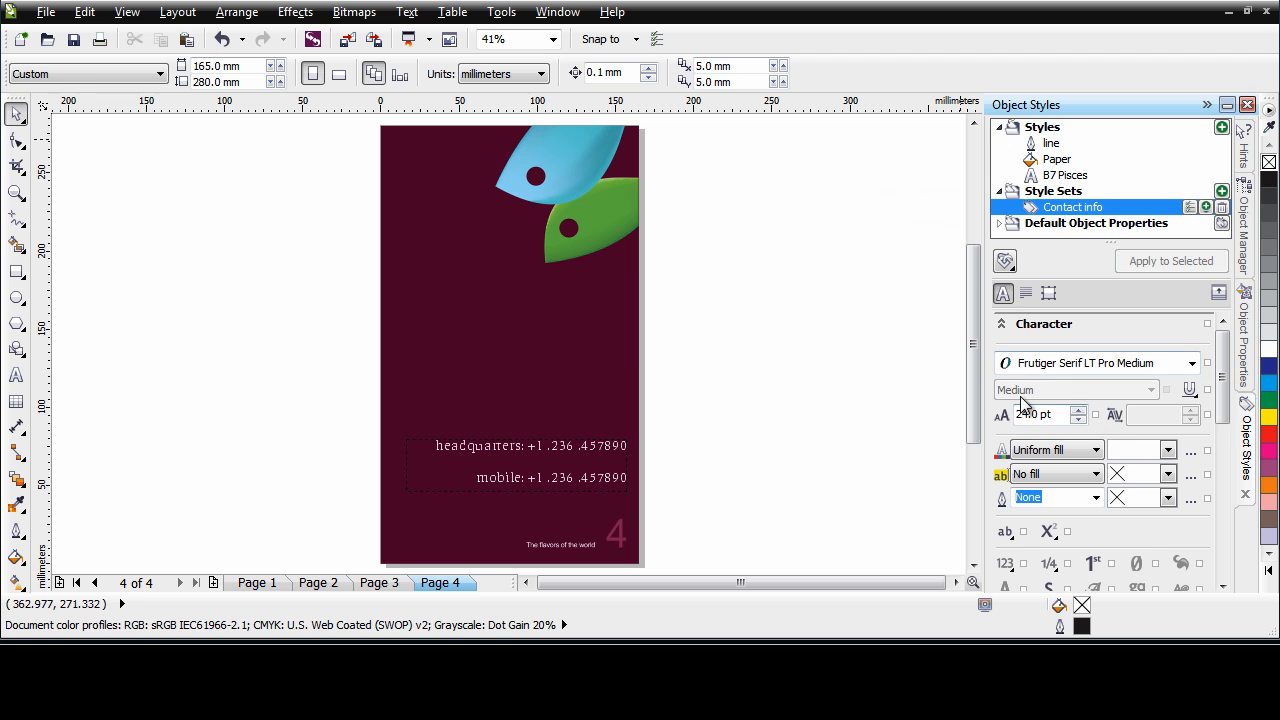
Review the character, paragraph and frame attributes stored in the Contact info style set
scroll(1222, 428, "down", 3)
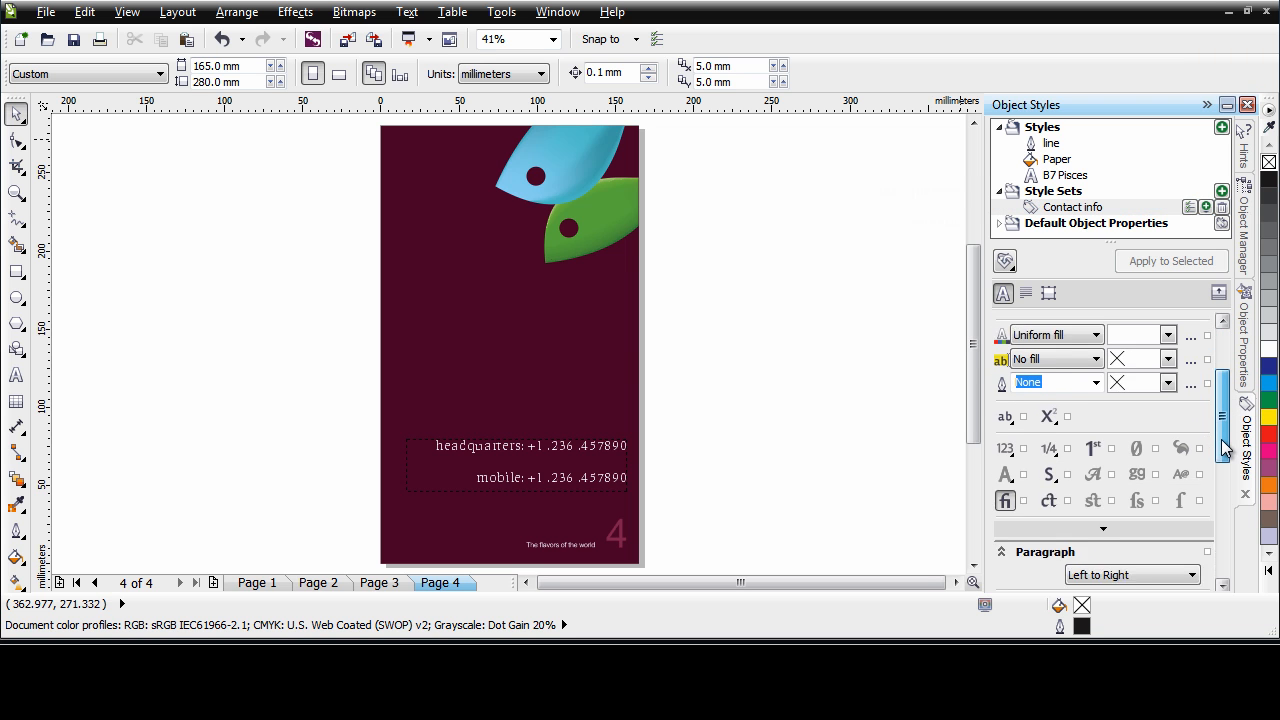
left_click_drag(1221, 428, 1222, 510)
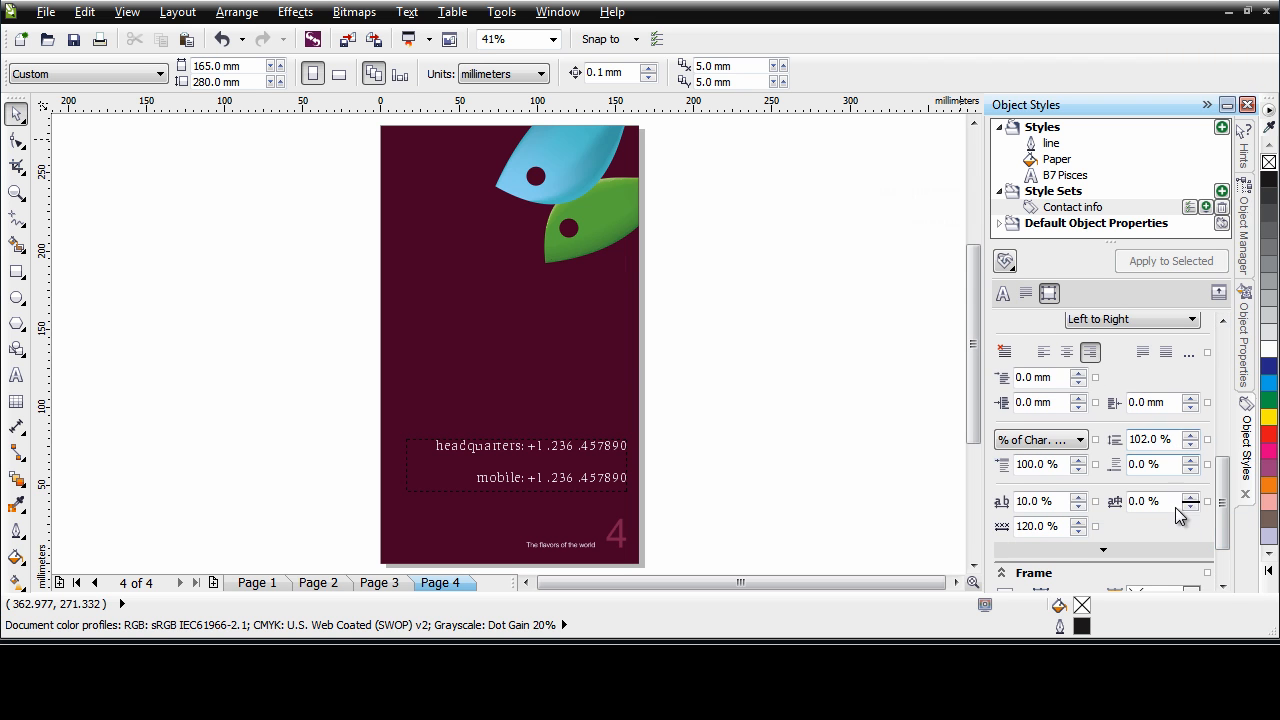
left_click_drag(1222, 520, 1224, 345)
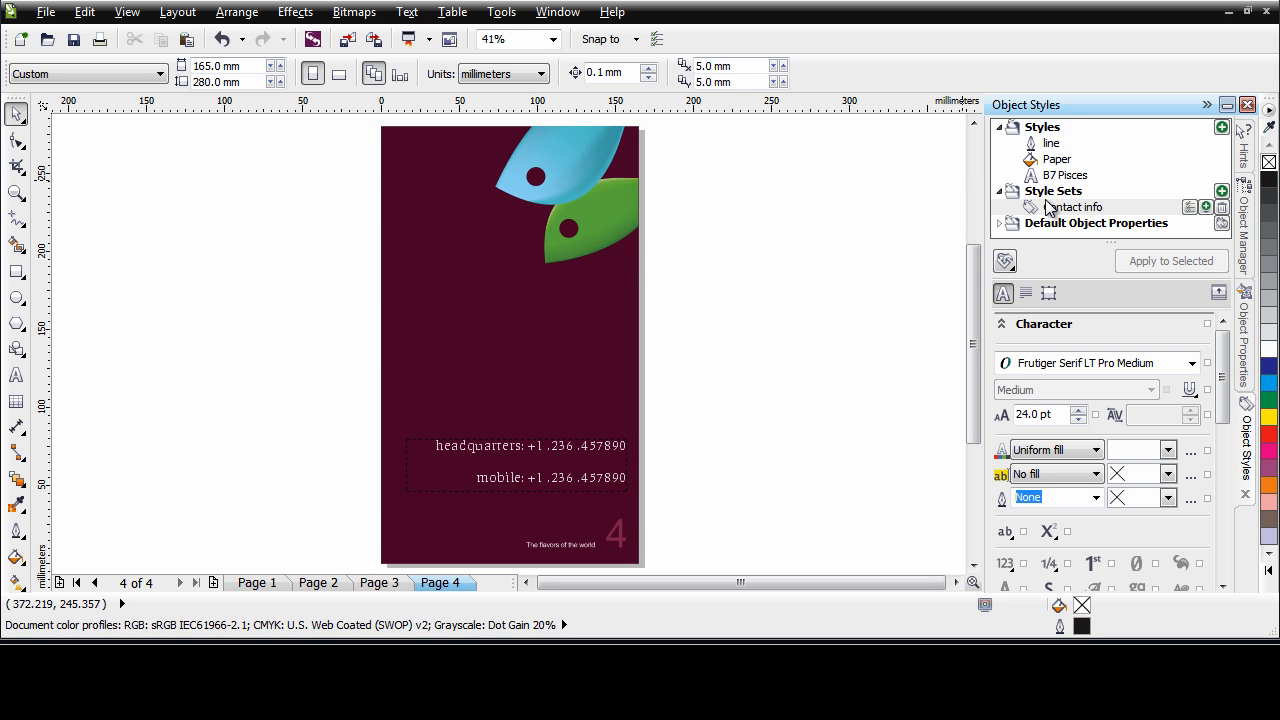
Export the document's styles and style sets as a style sheet file in the Working with Object Styles folder
left_click(1012, 270)
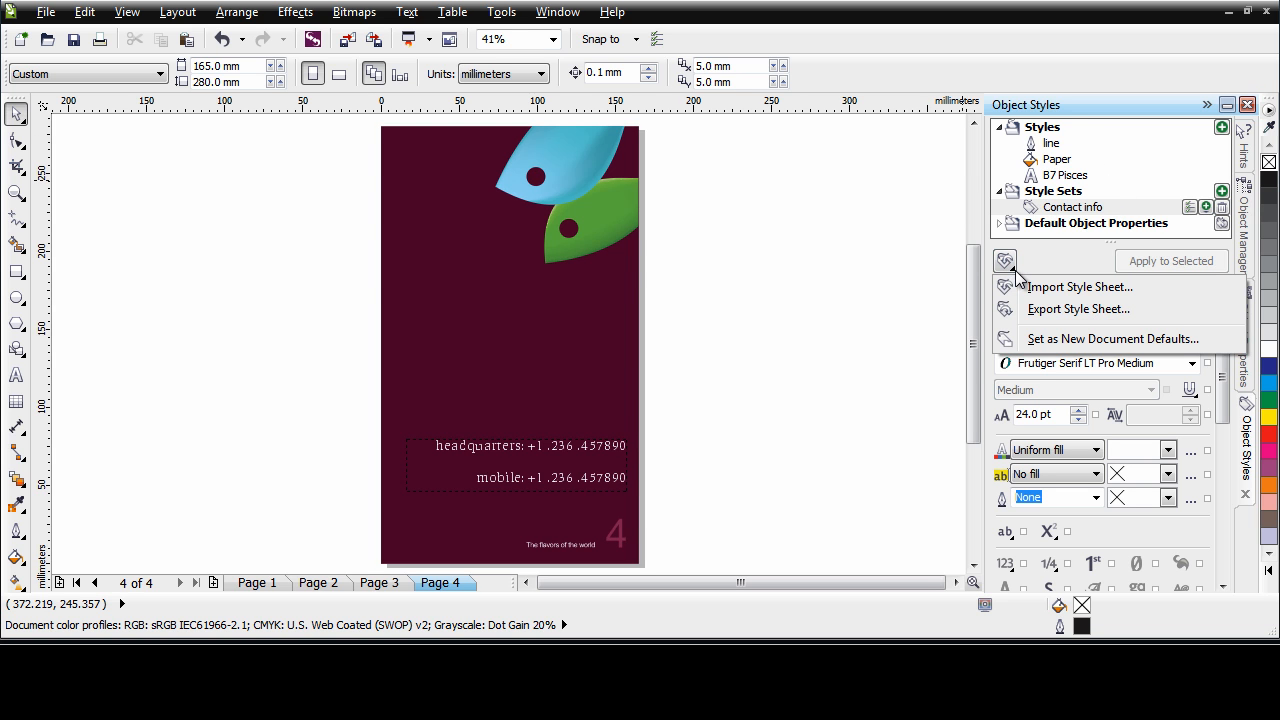
left_click(1108, 311)
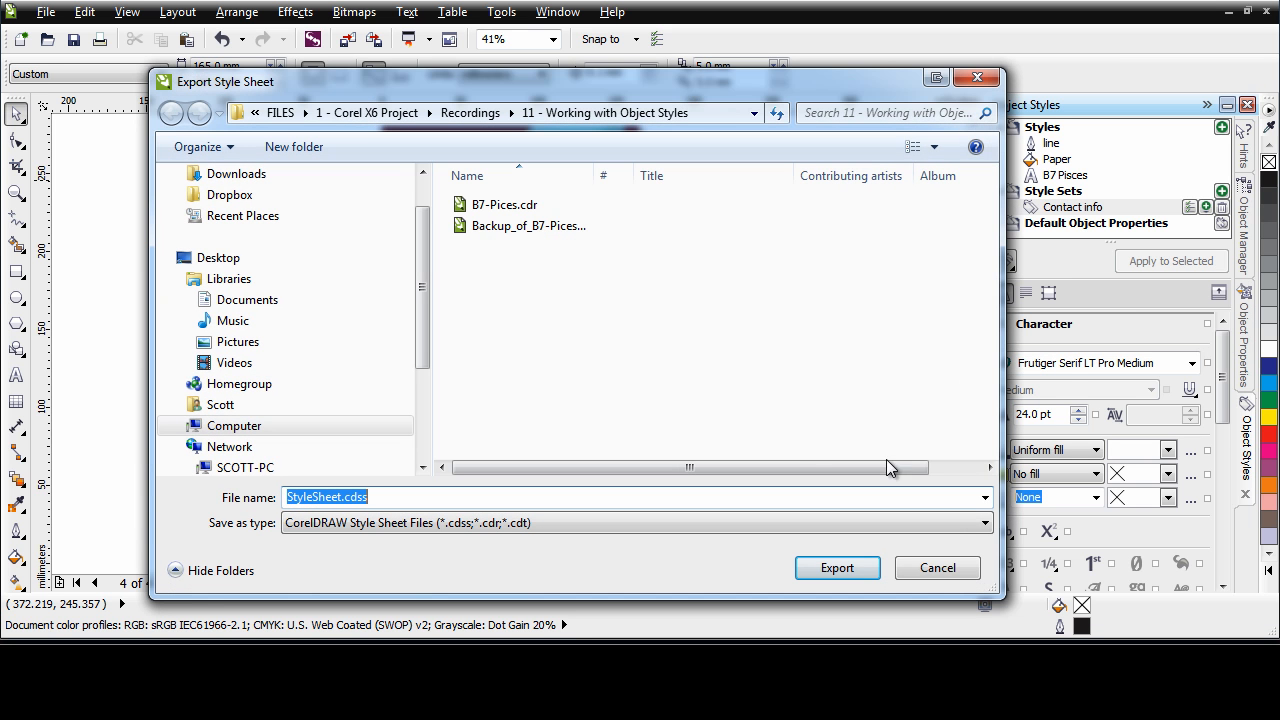
left_click(376, 498)
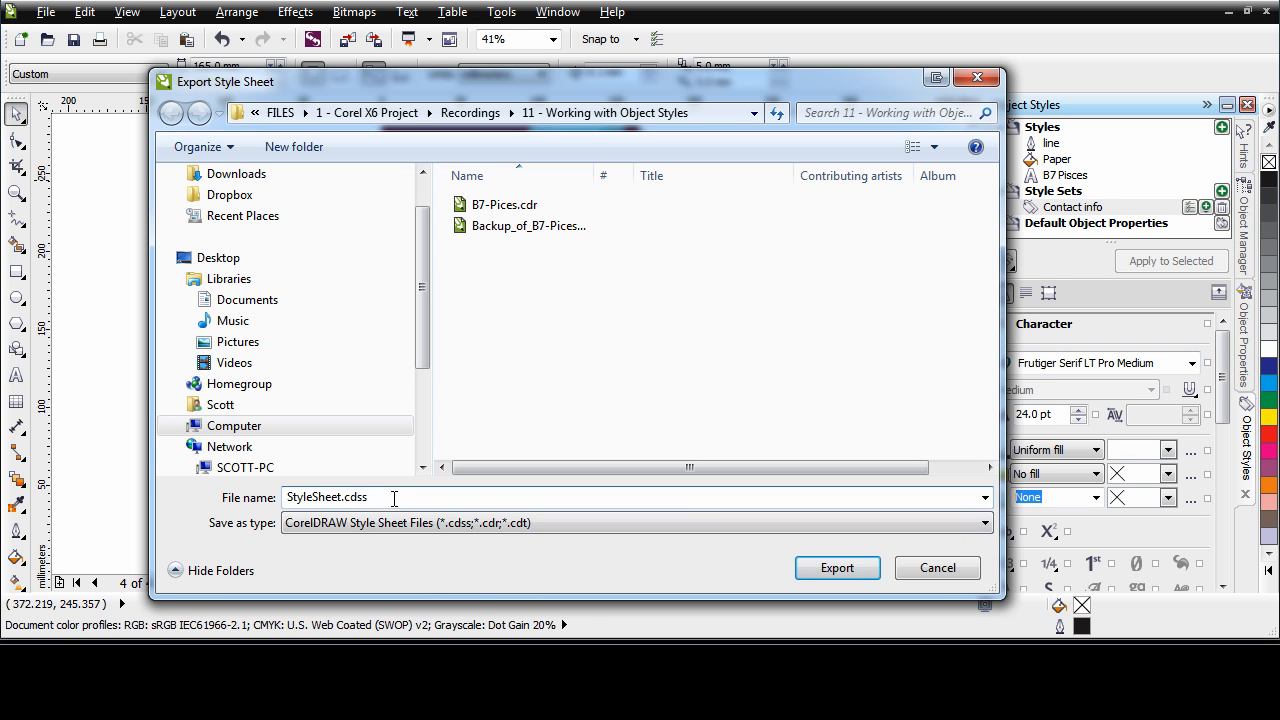
double_click(337, 497)
type("B7-Picses")
left_click(849, 566)
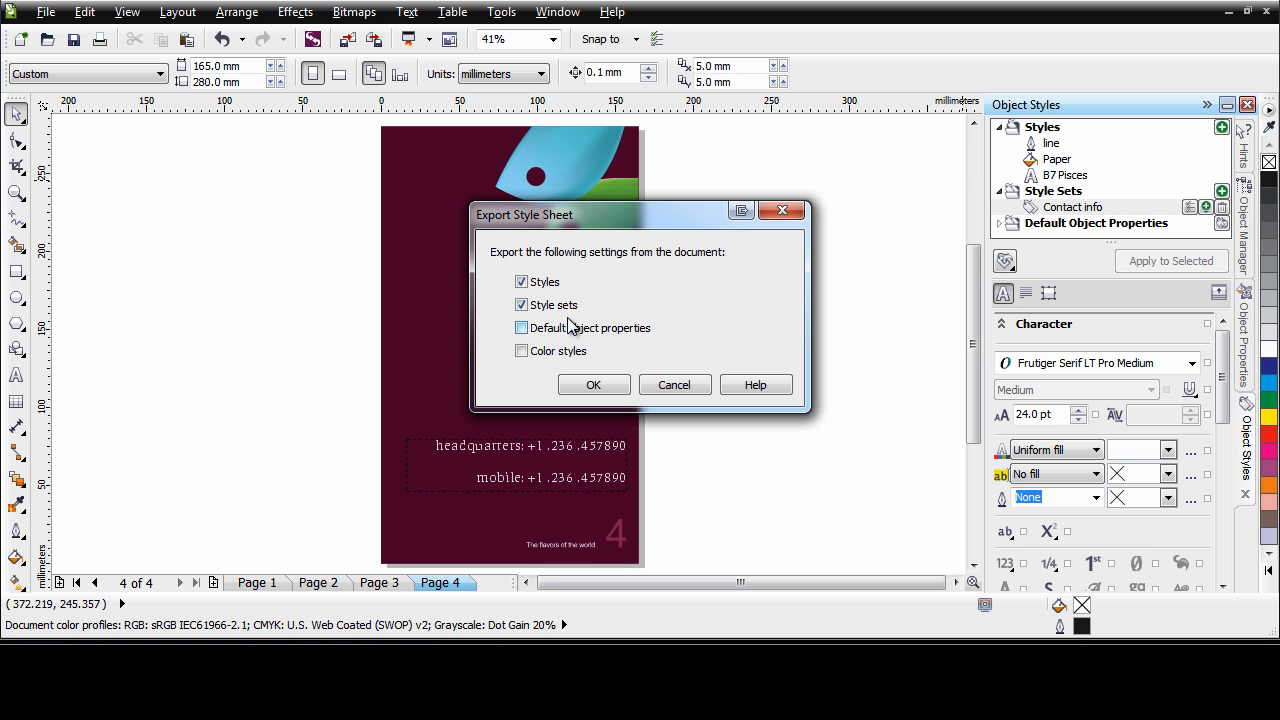
left_click(594, 386)
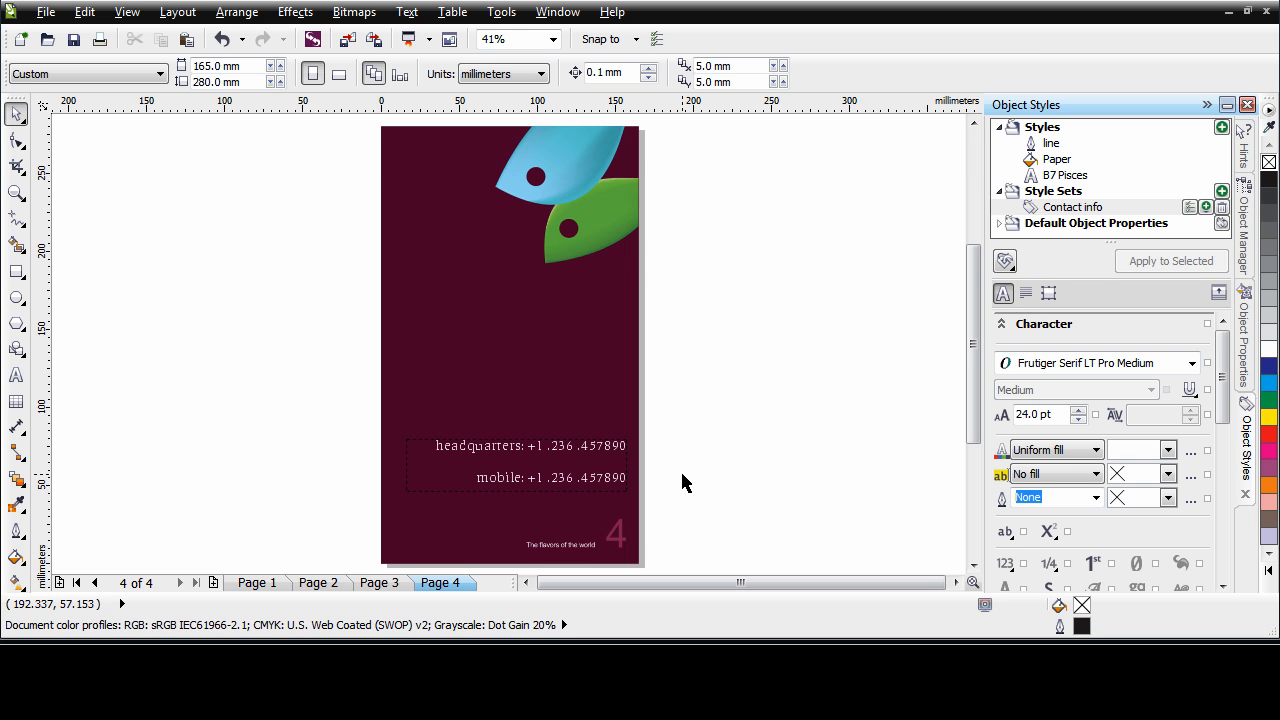
left_click(1005, 262)
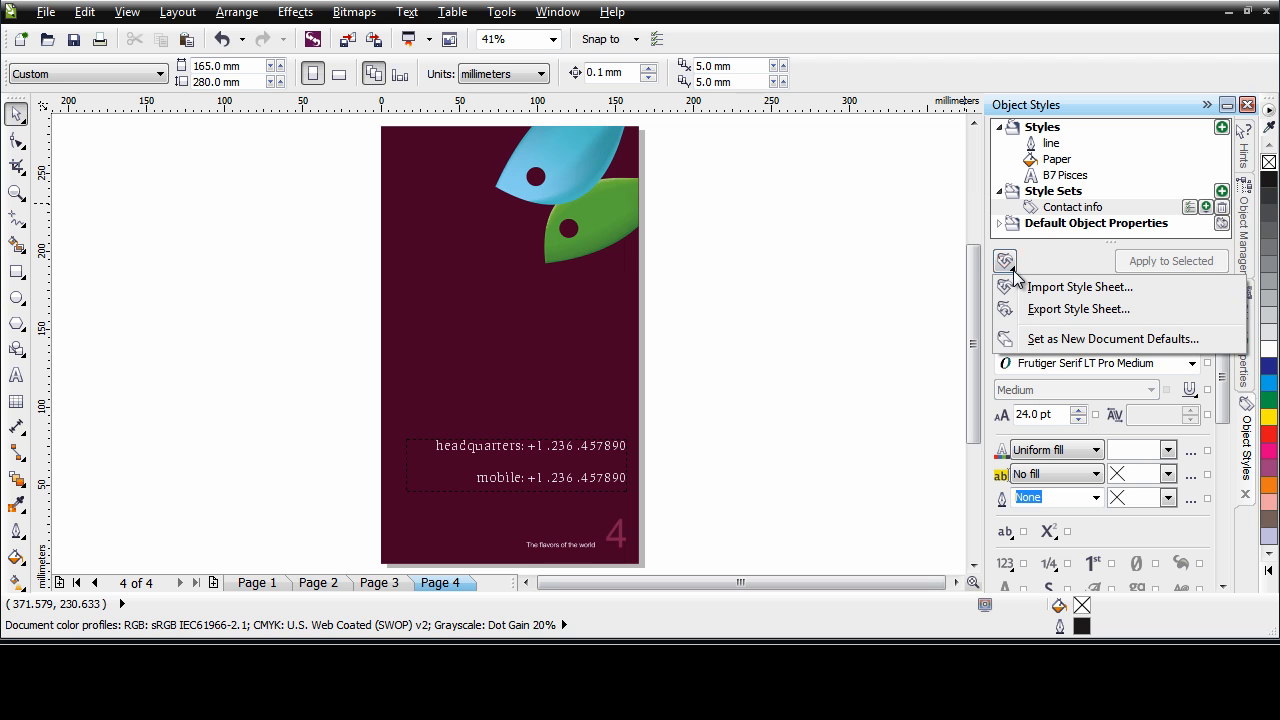
left_click(1066, 264)
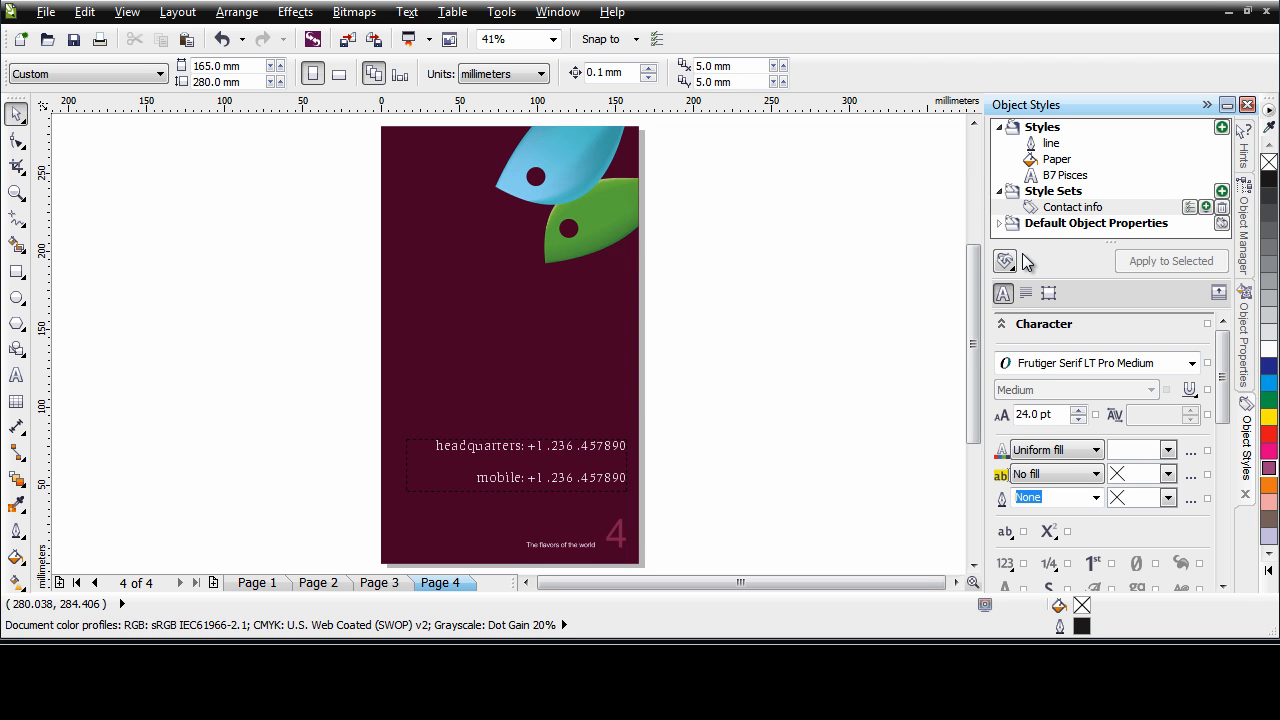
Show the Tray and open Packaging - Layout -1.cdr from its Packaging & business cards collection
left_click(557, 12)
mouse_move(619, 180)
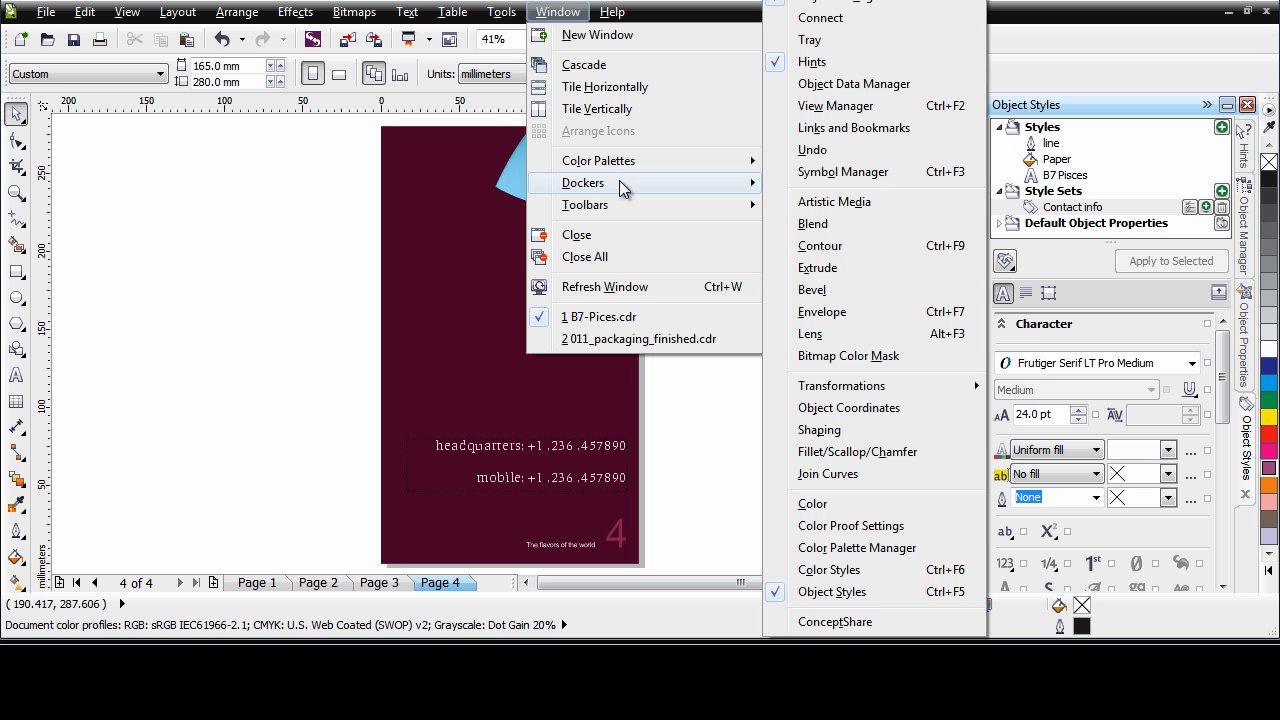
left_click(840, 42)
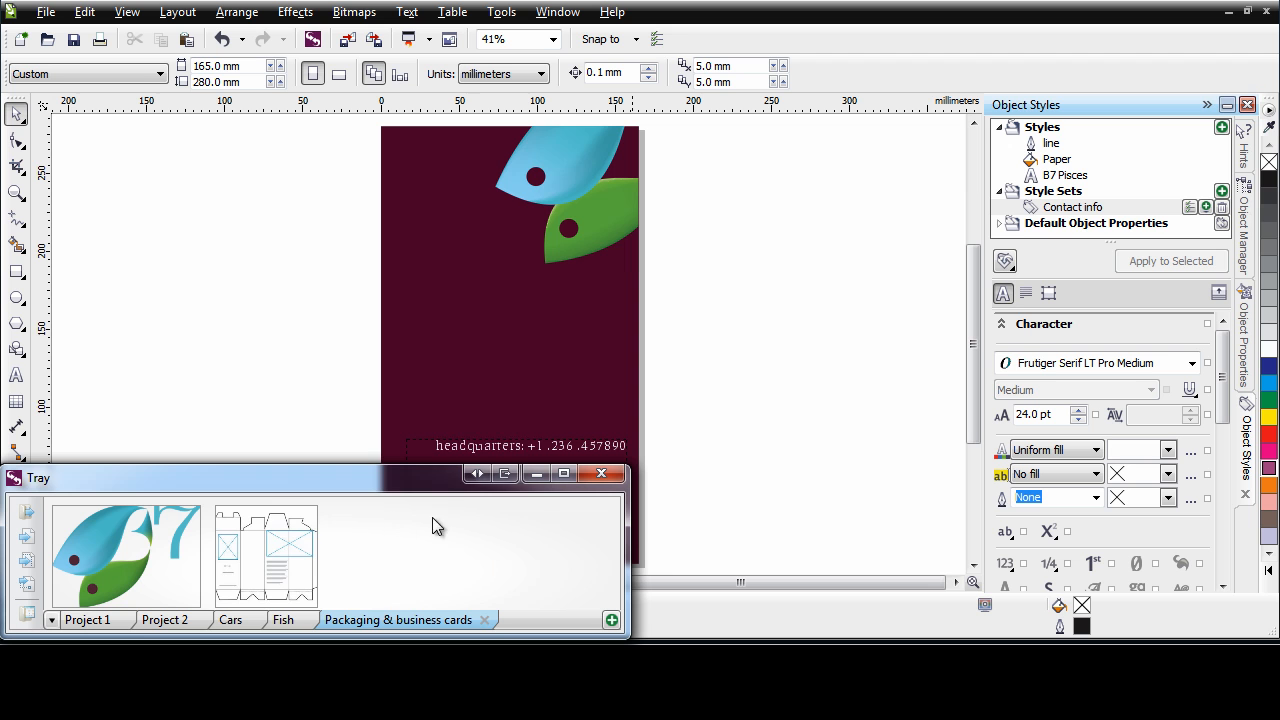
mouse_move(265, 566)
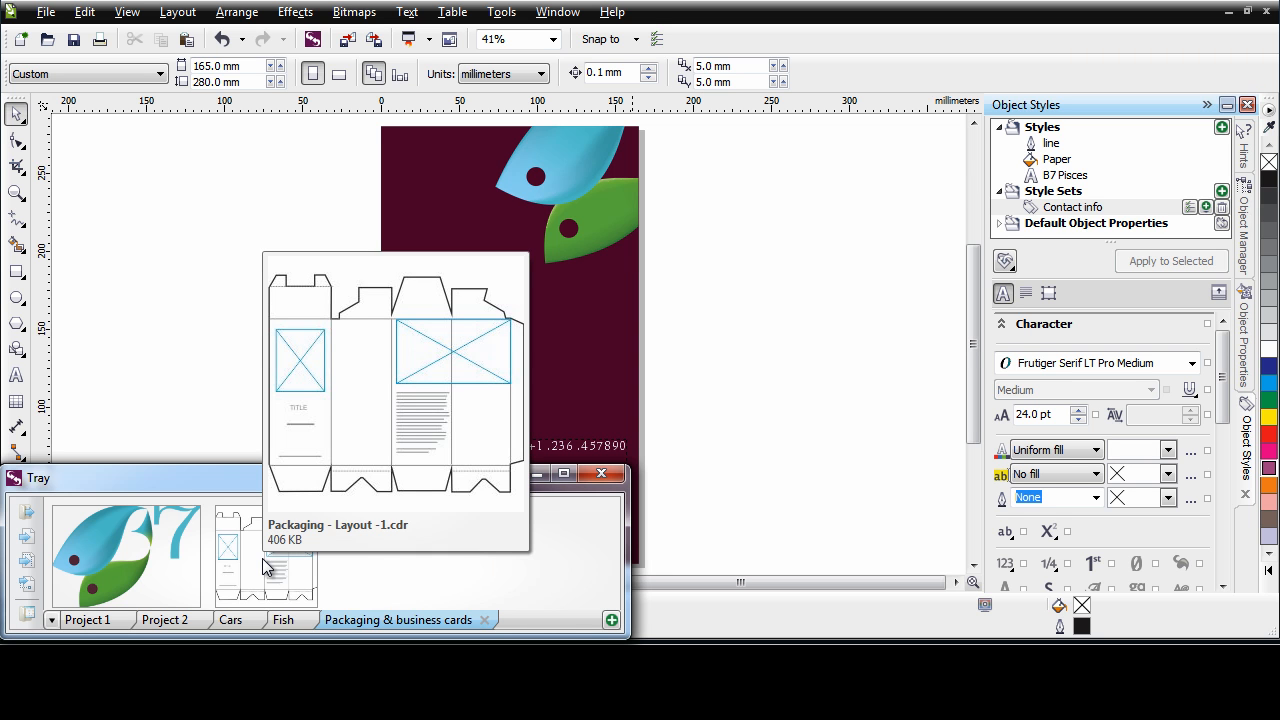
right_click(265, 566)
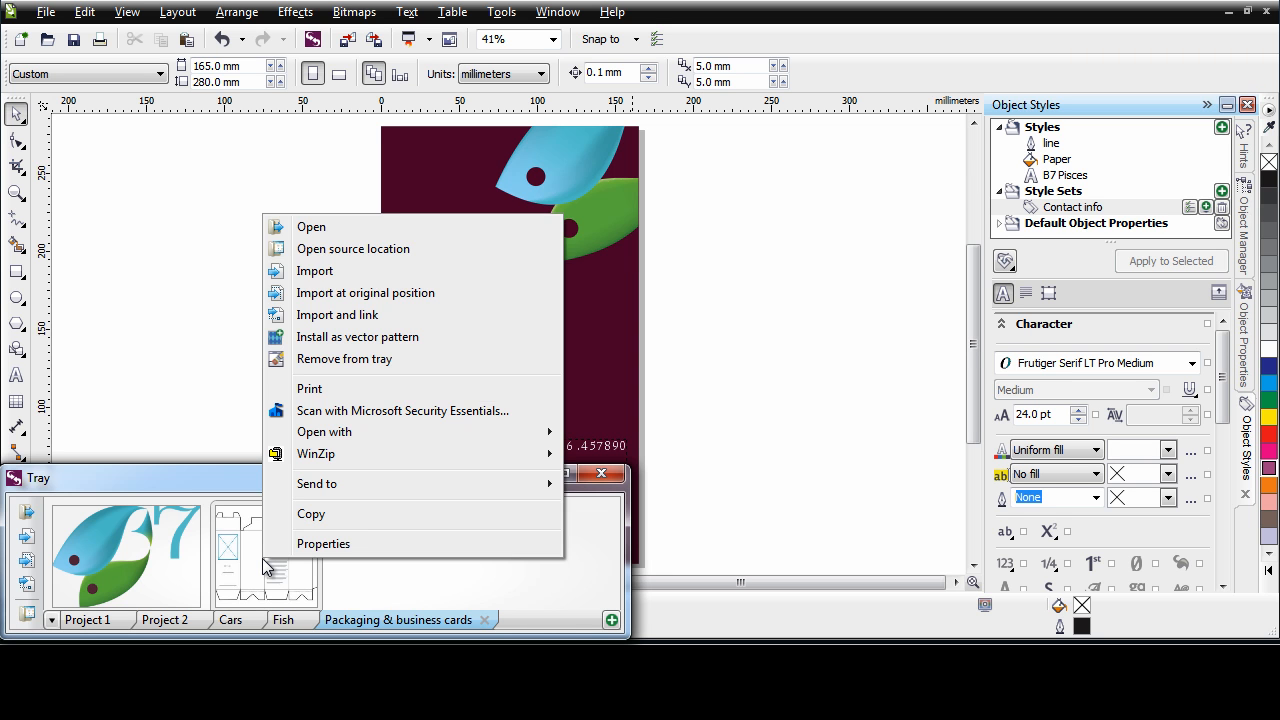
left_click(322, 238)
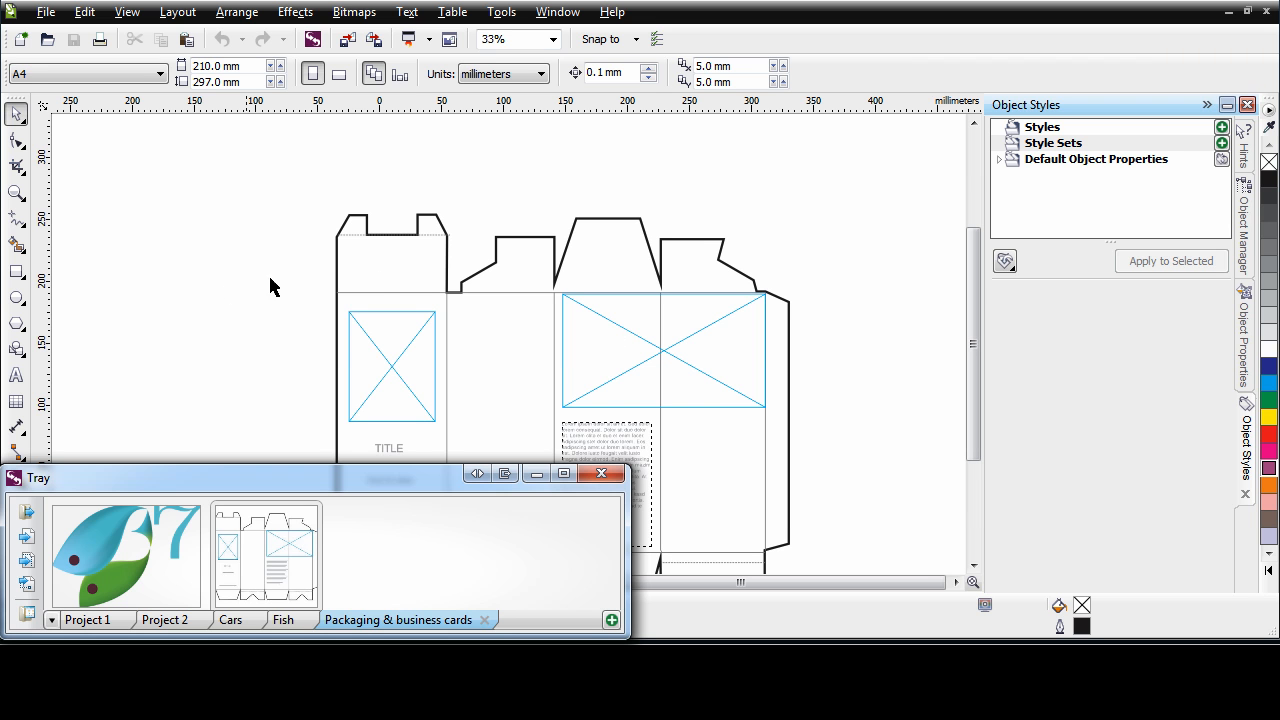
Place b7_pisces_logo.png from the Tray into both picture frames of the packaging layout
mouse_move(125, 572)
left_click_drag(114, 570, 405, 376)
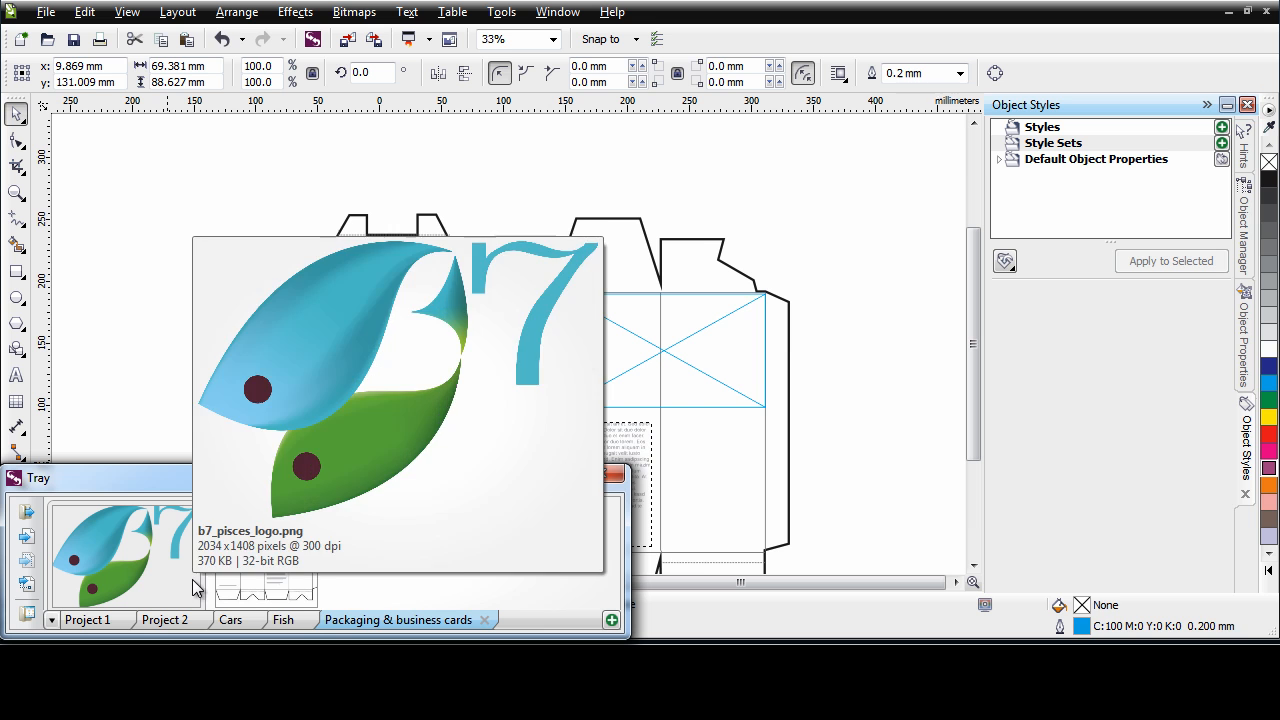
left_click_drag(193, 553, 692, 366)
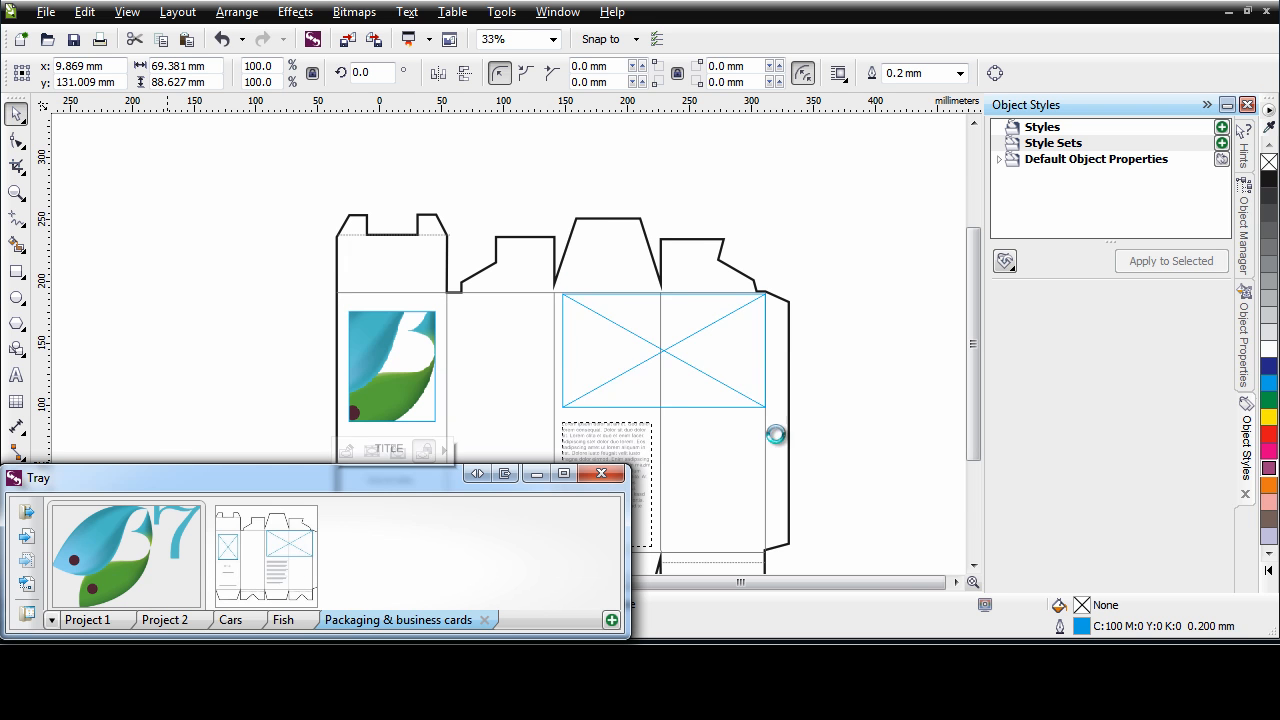
Close the Tray and clear the selection on the packaging layout
left_click(601, 476)
left_click(855, 481)
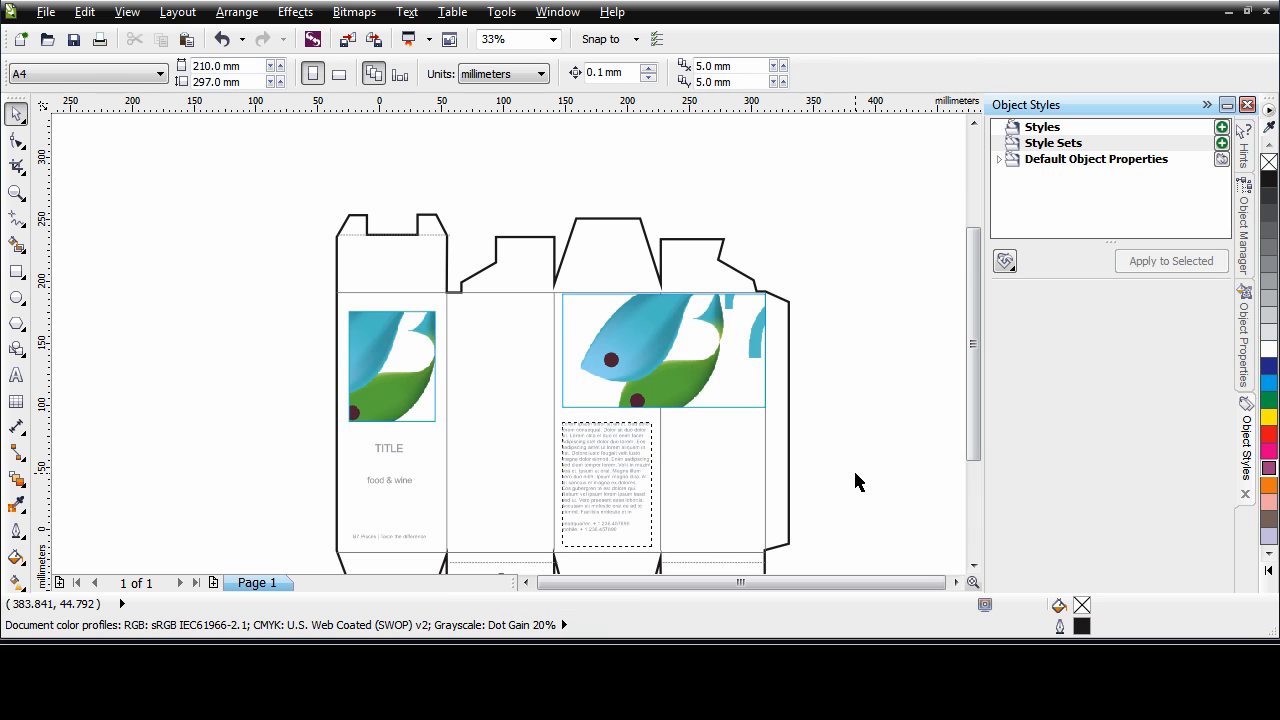
scroll(846, 478, "up", 1)
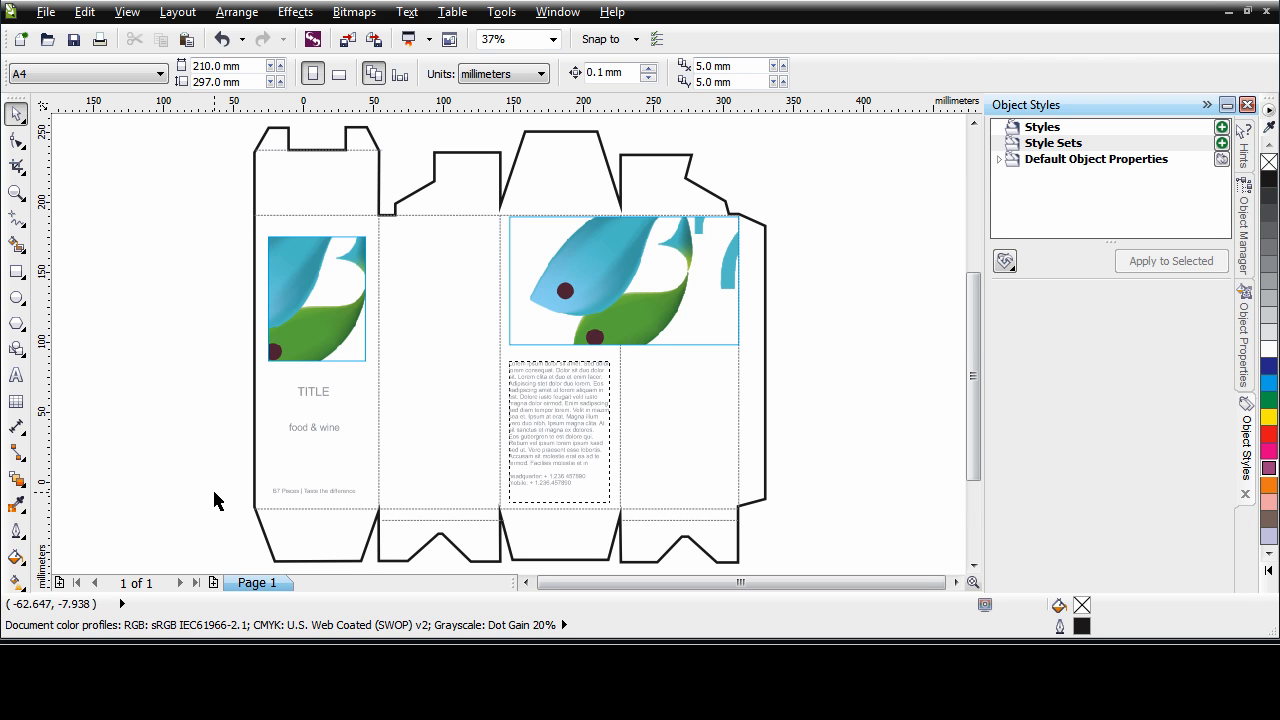
left_click(25, 229)
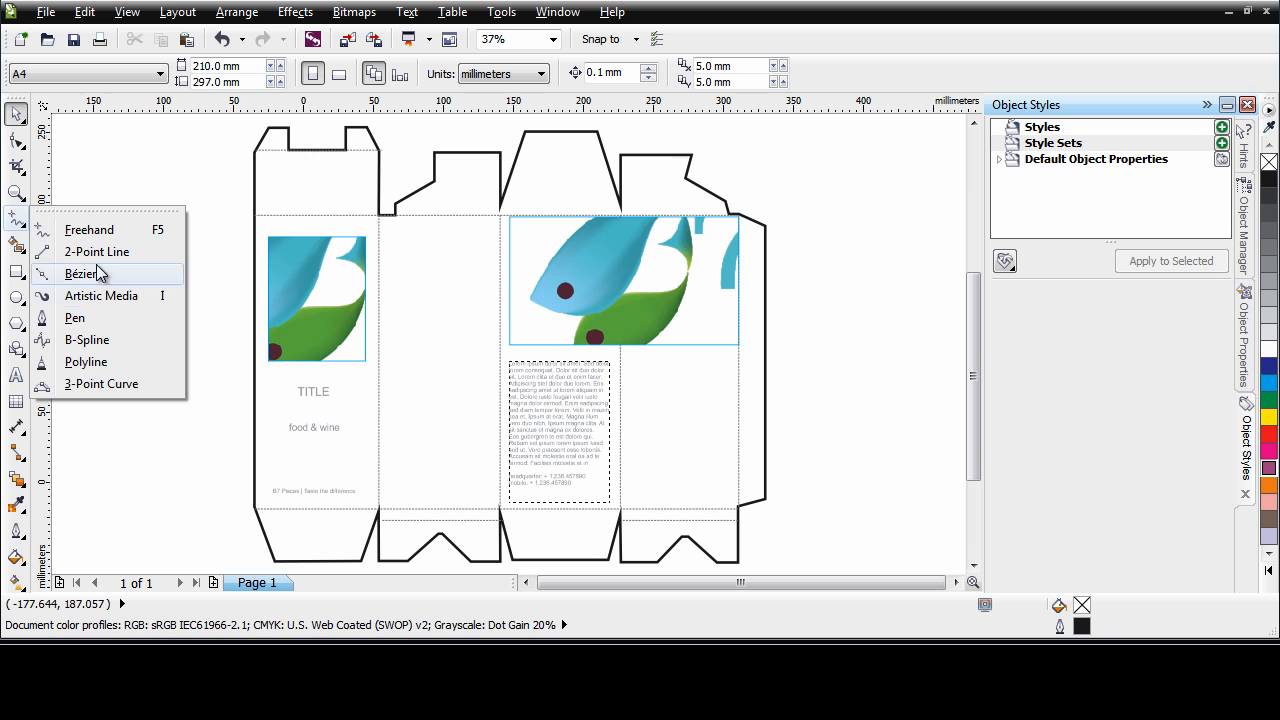
left_click(232, 318)
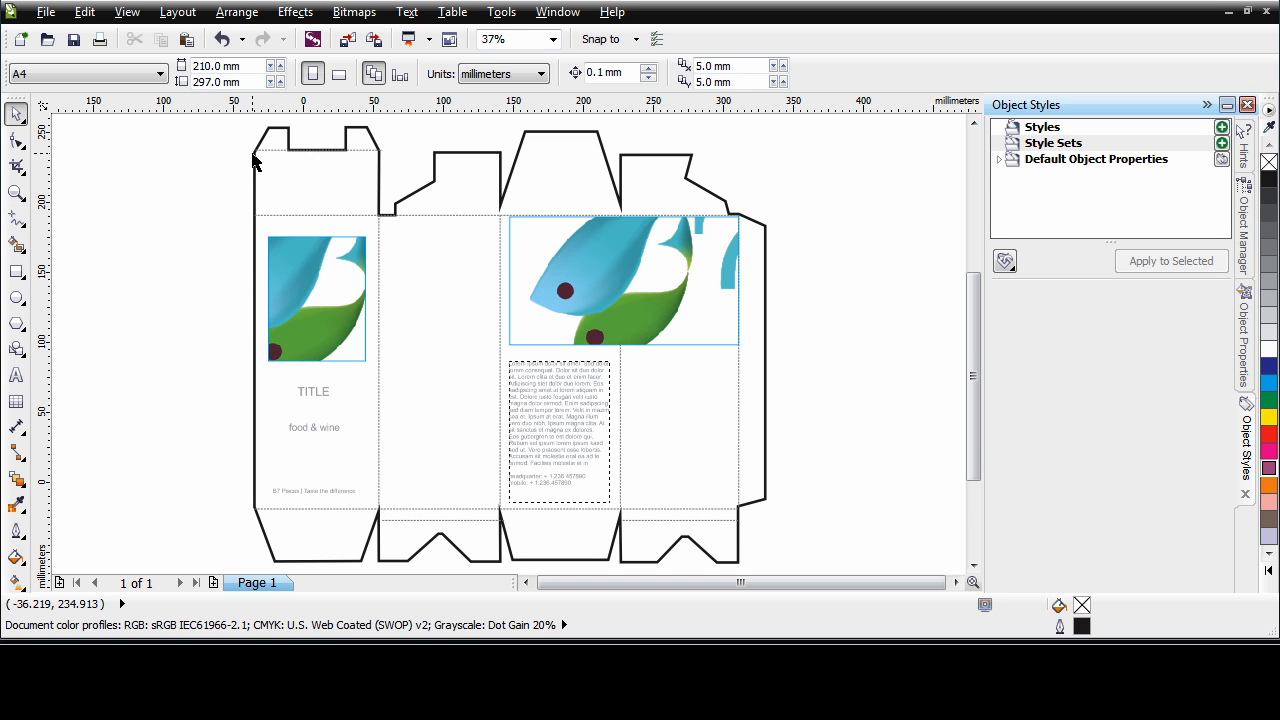
key("ctrl+z")
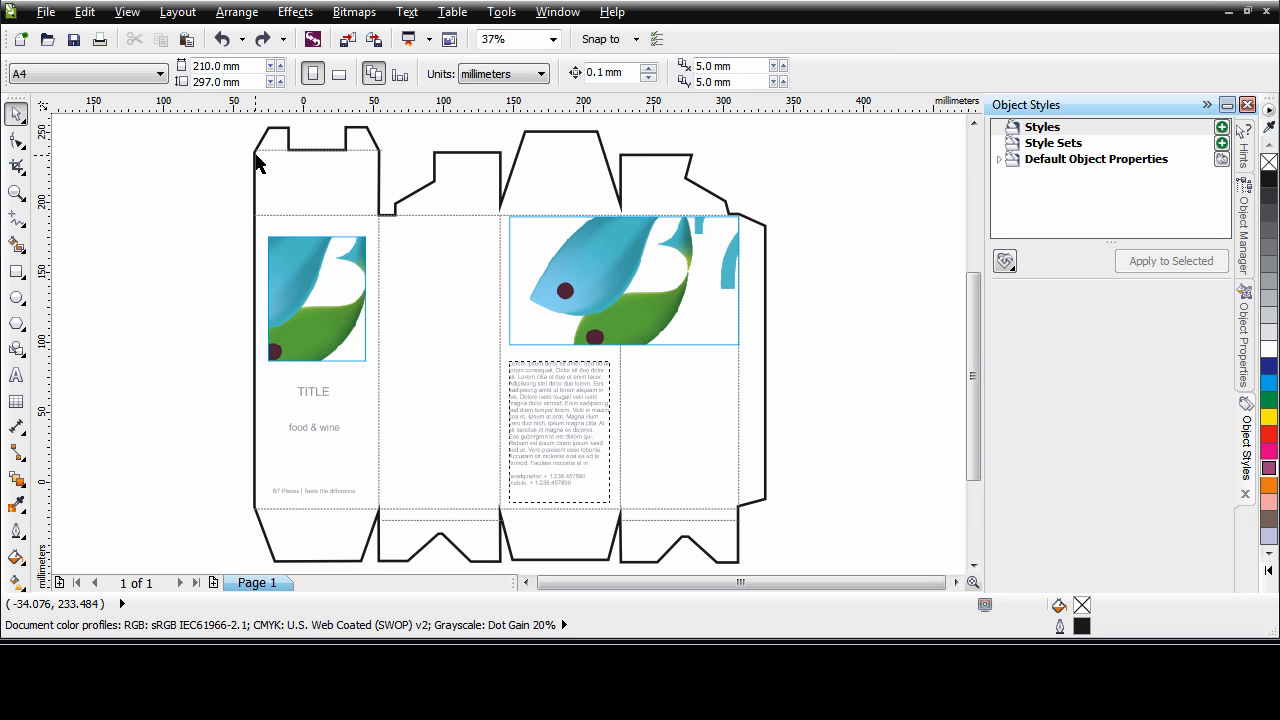
Import the styles and style sets from the B7-Picses.cdss style sheet into the packaging document
left_click(1005, 262)
left_click(1072, 290)
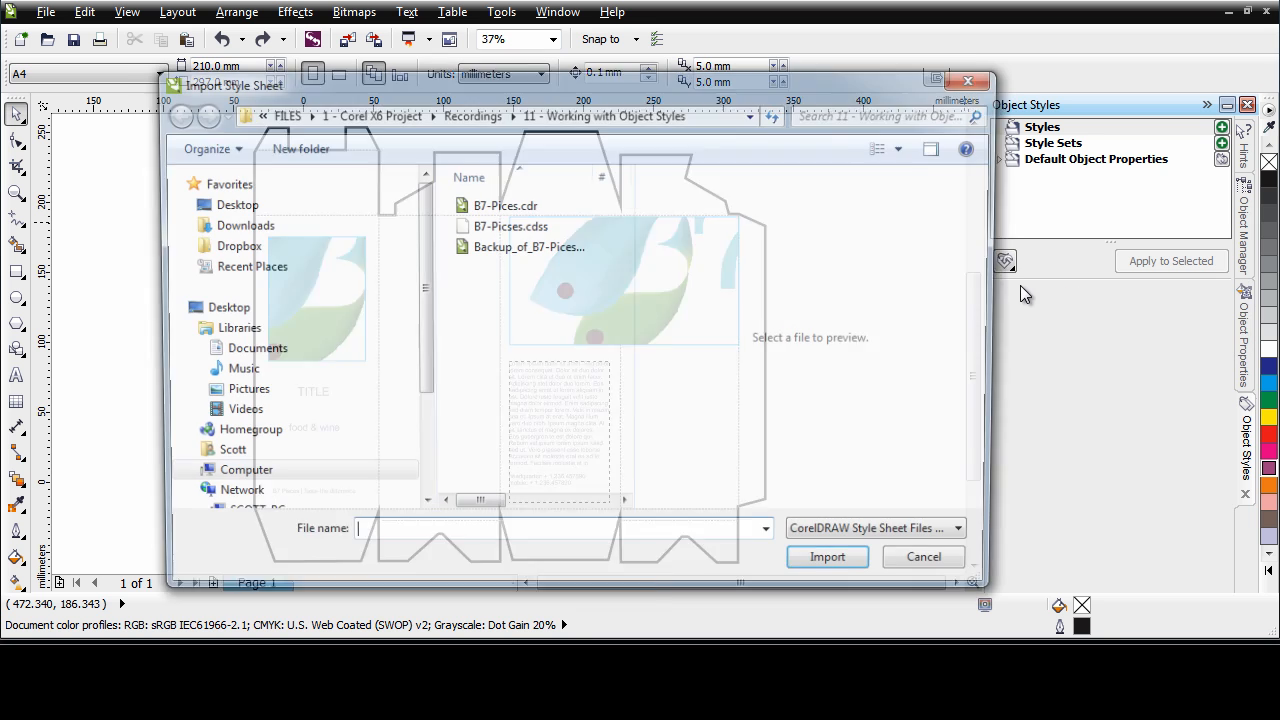
double_click(515, 230)
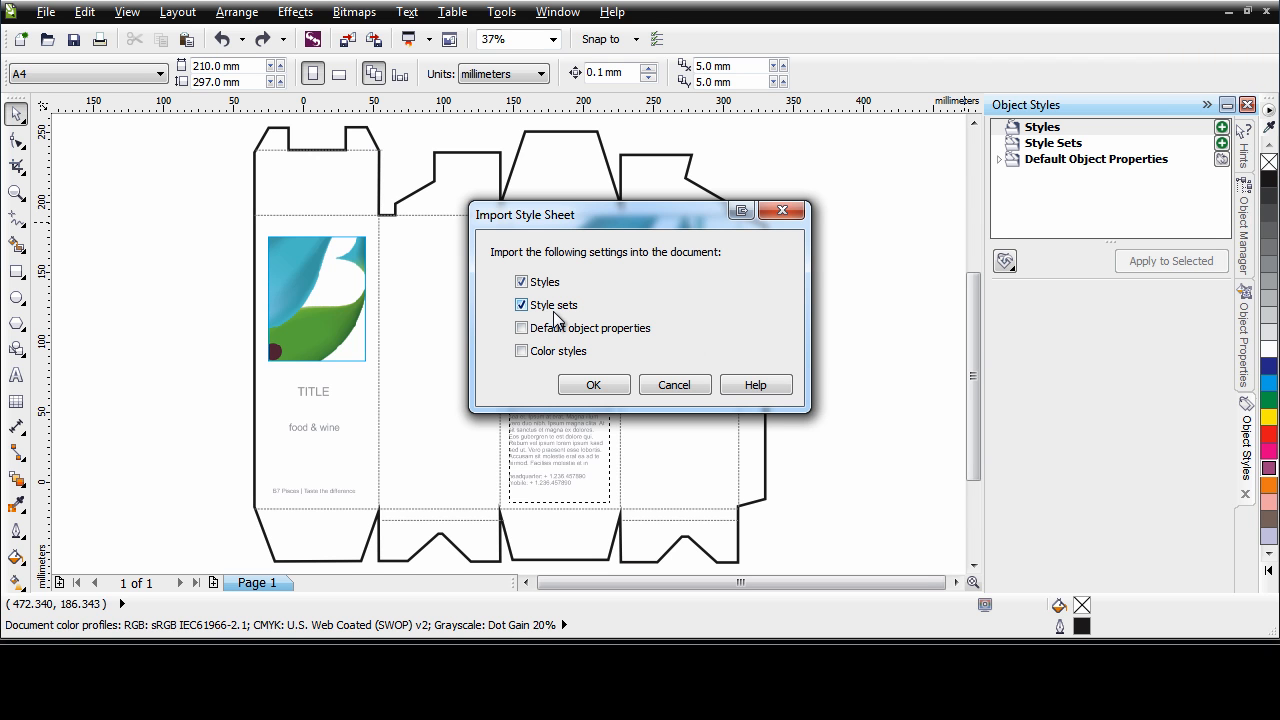
left_click(602, 391)
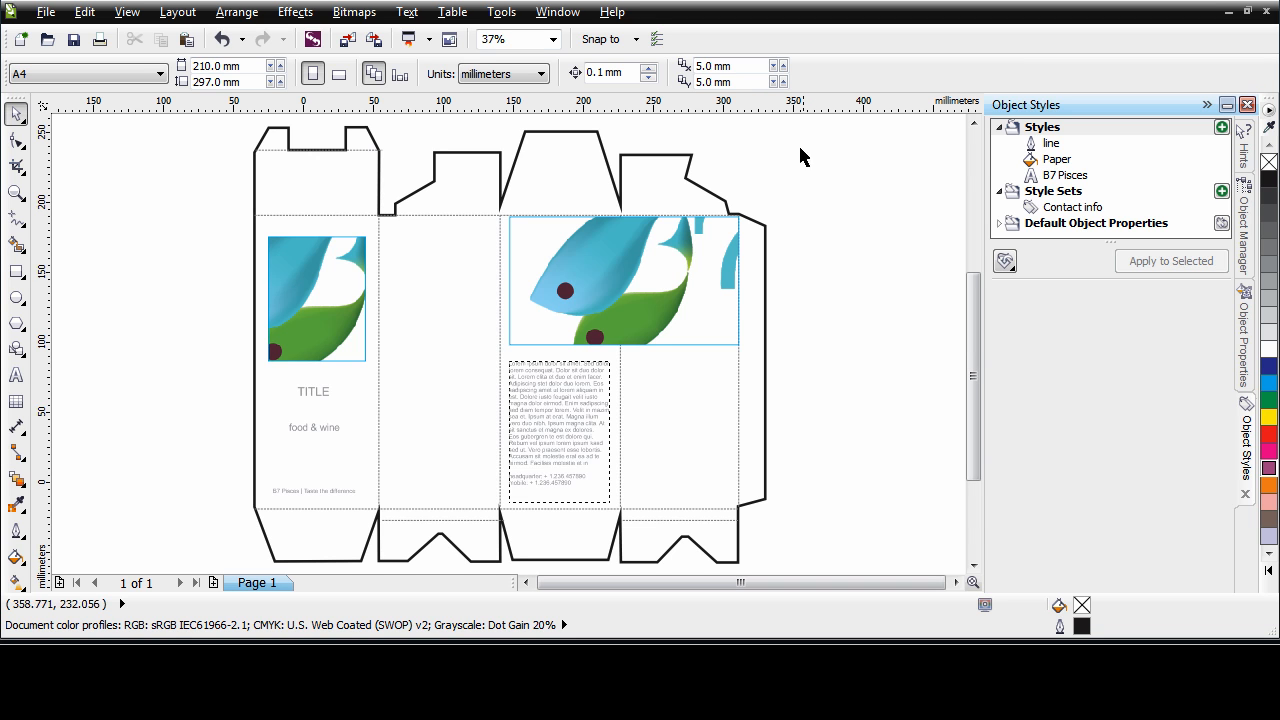
Apply the Paper fill style to the box template's outer outline
left_click(680, 158)
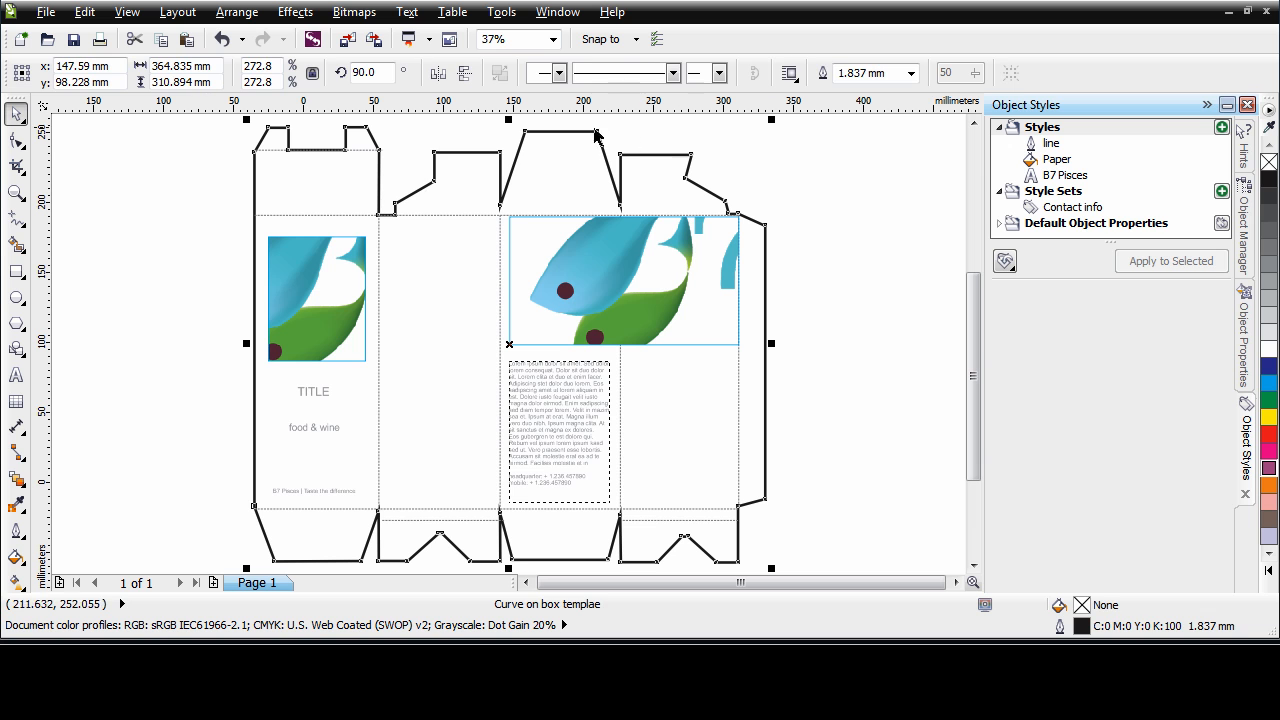
left_click(1054, 161)
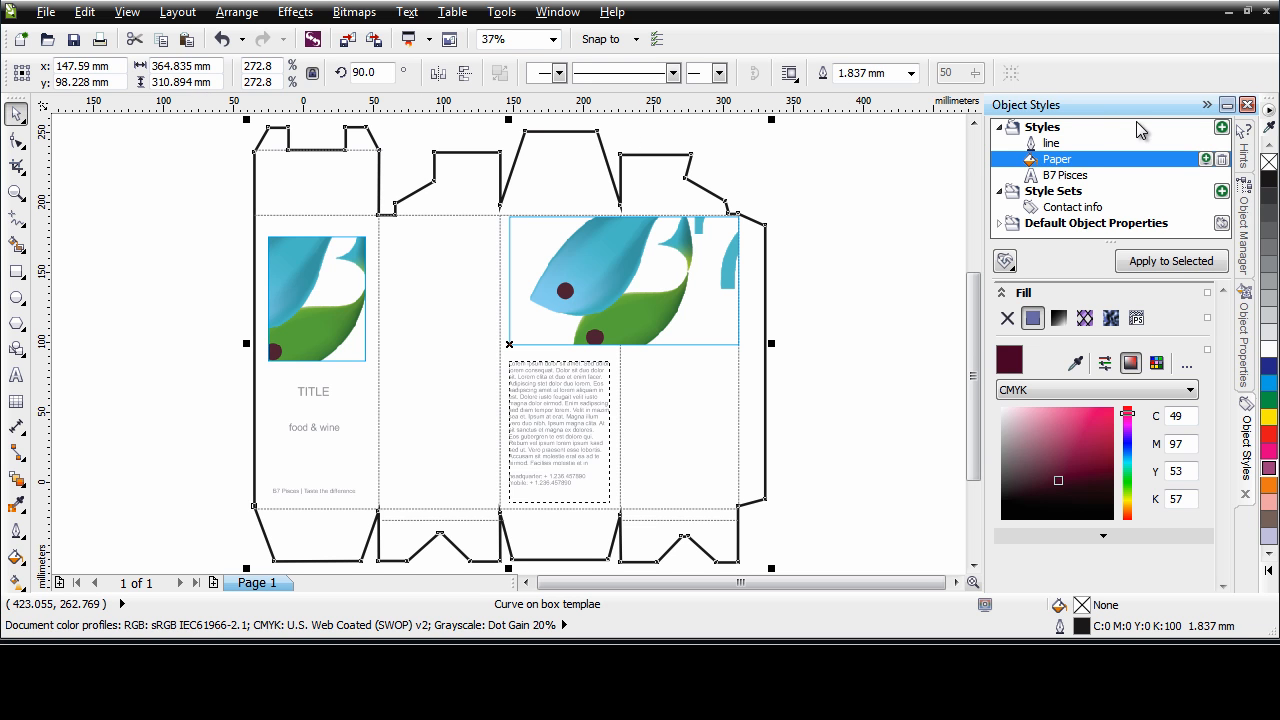
left_click(1170, 261)
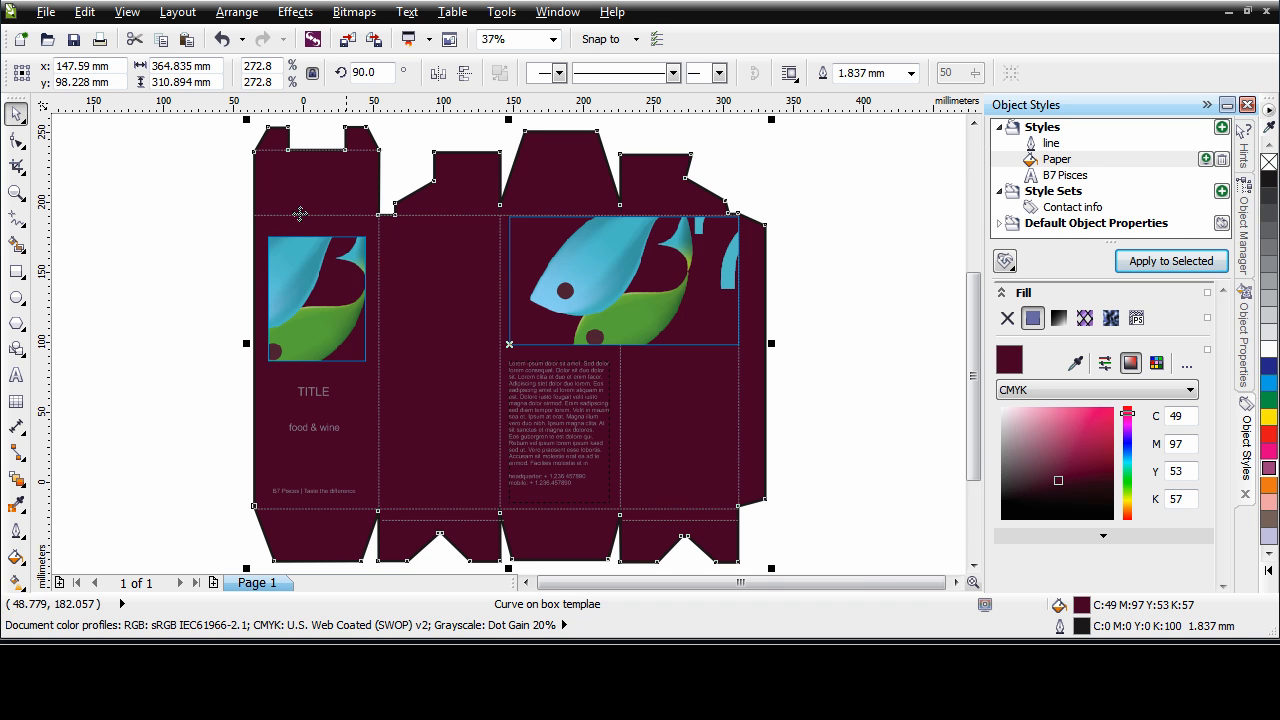
Draw a straight horizontal line about 69 mm long between the TITLE and food & wine texts using the Freehand tool
left_click(16, 193)
left_click_drag(222, 312, 623, 534)
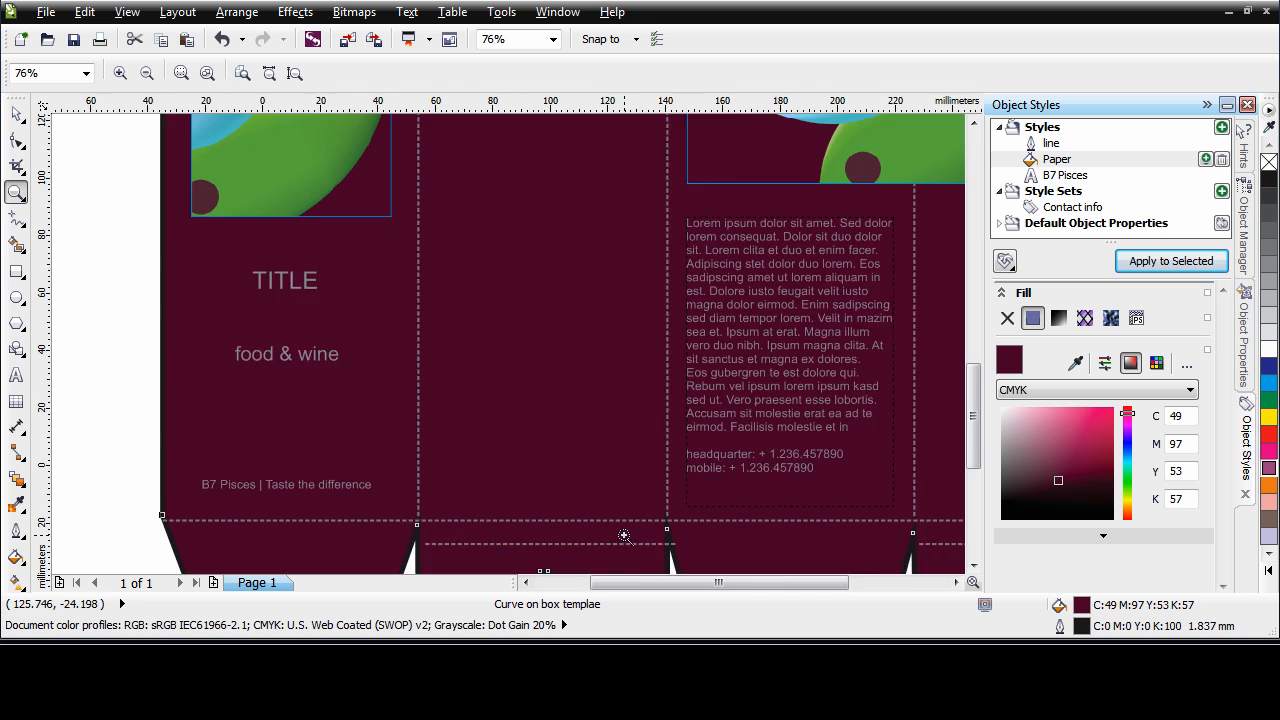
left_click(16, 117)
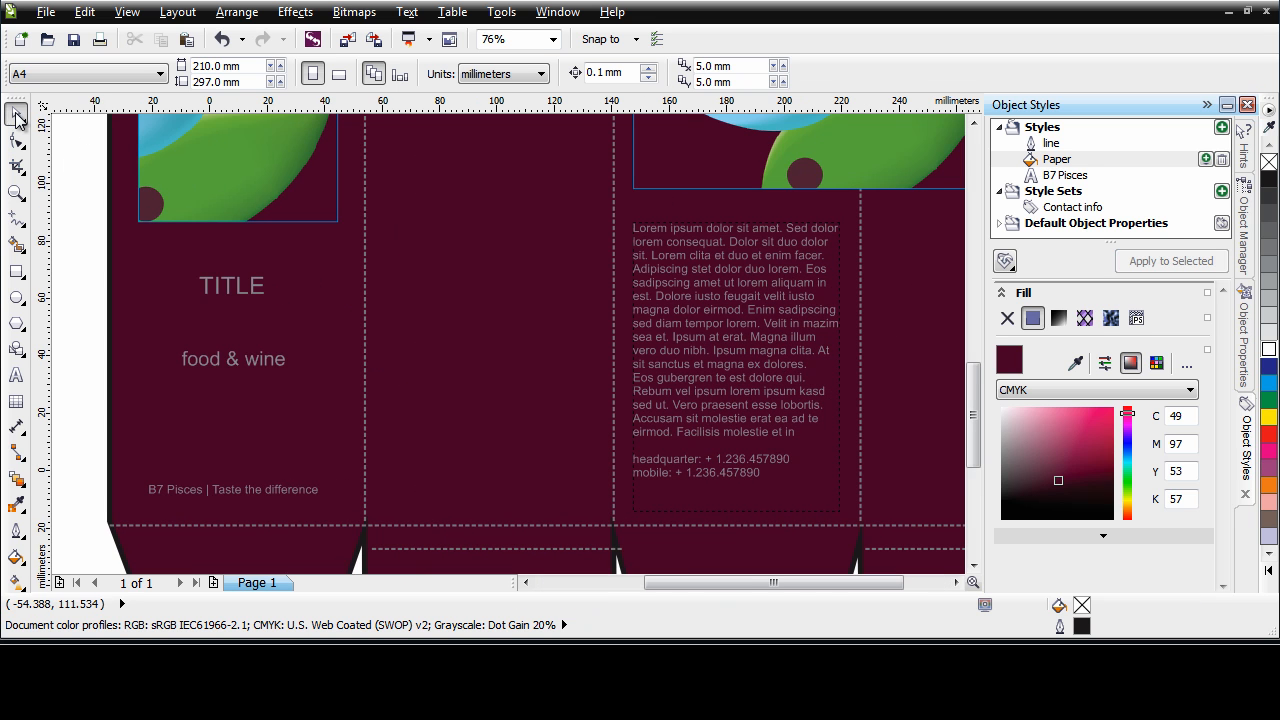
left_click(1051, 144)
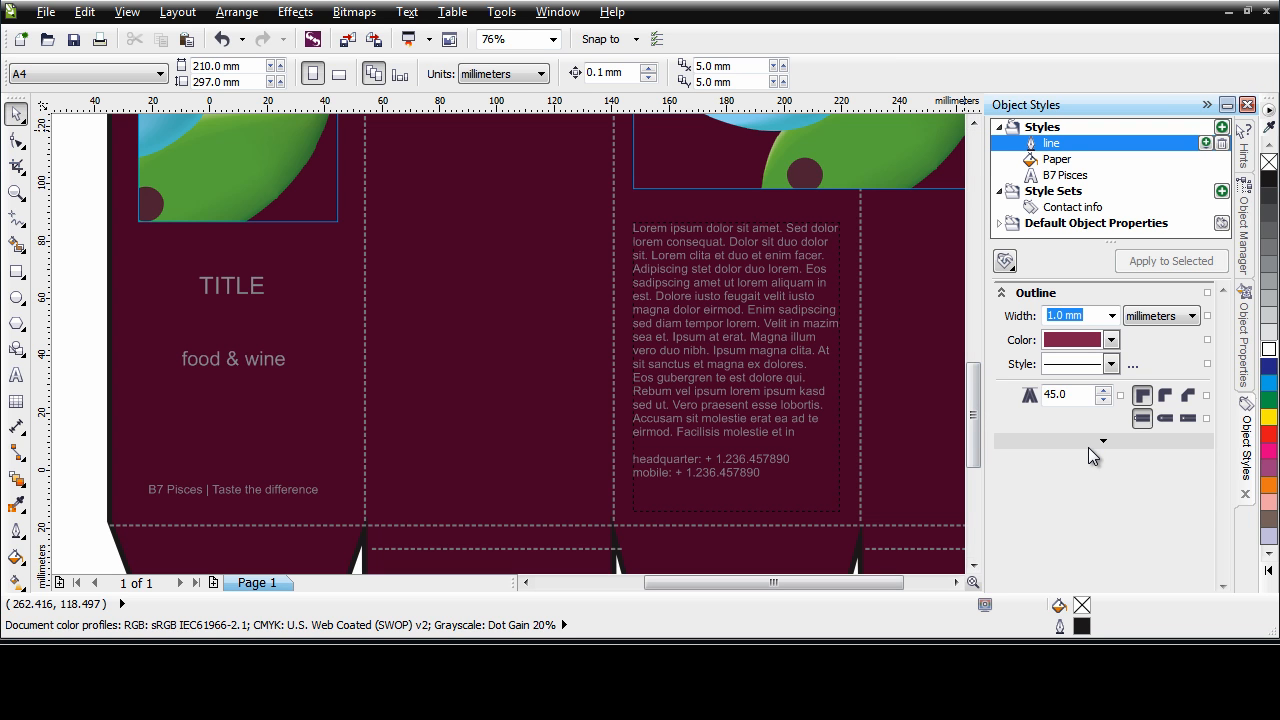
left_click(18, 220)
left_click(137, 319)
left_click(335, 319)
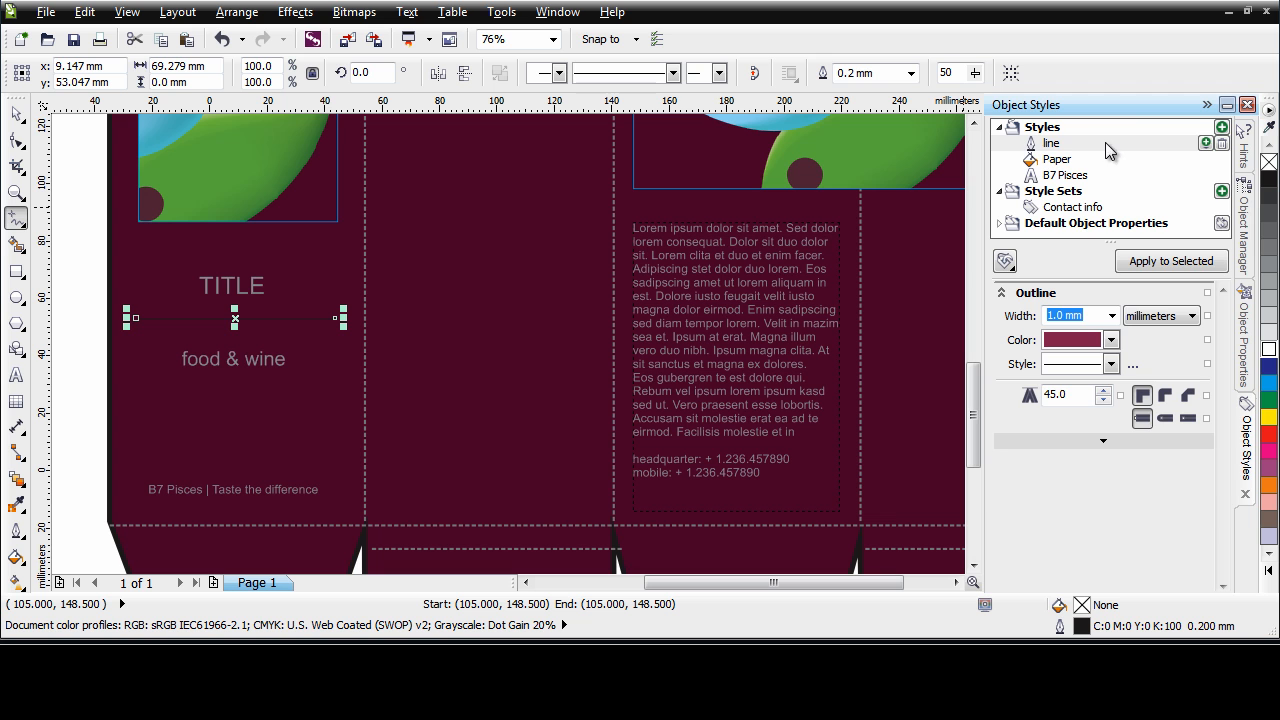
Check the new line's outline properties and apply the line style to it
left_click(1248, 378)
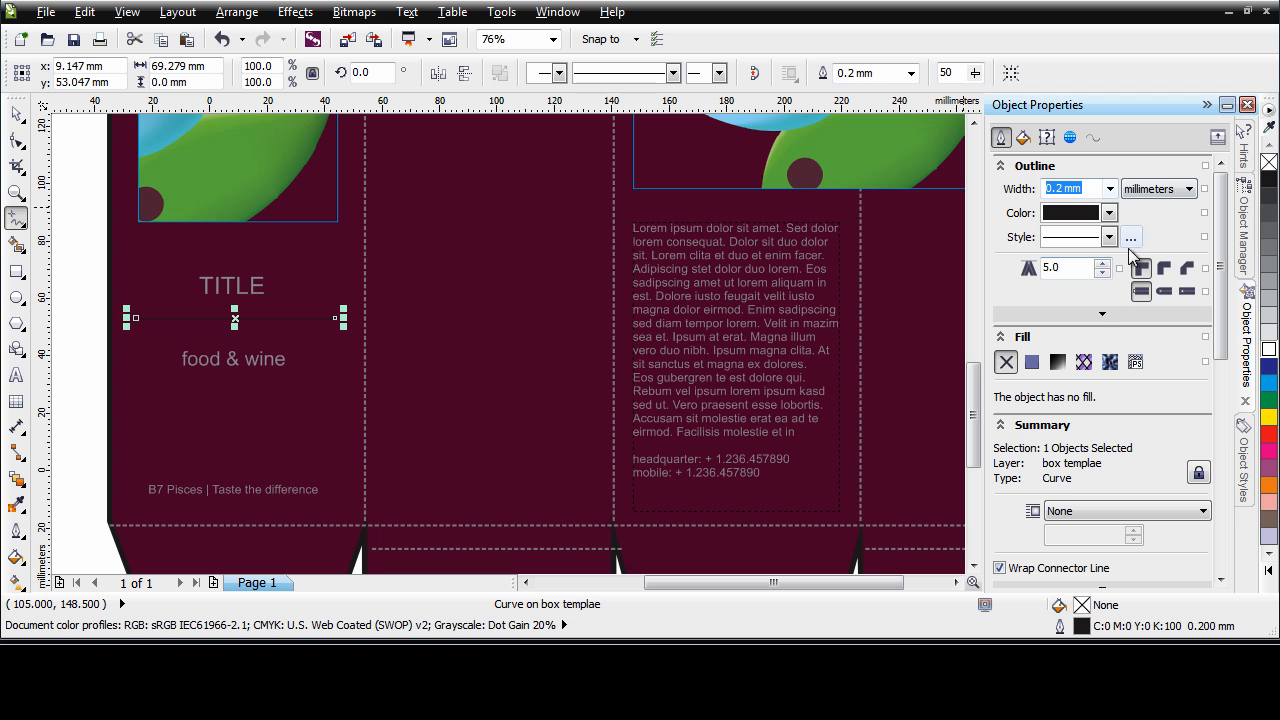
left_click(1251, 427)
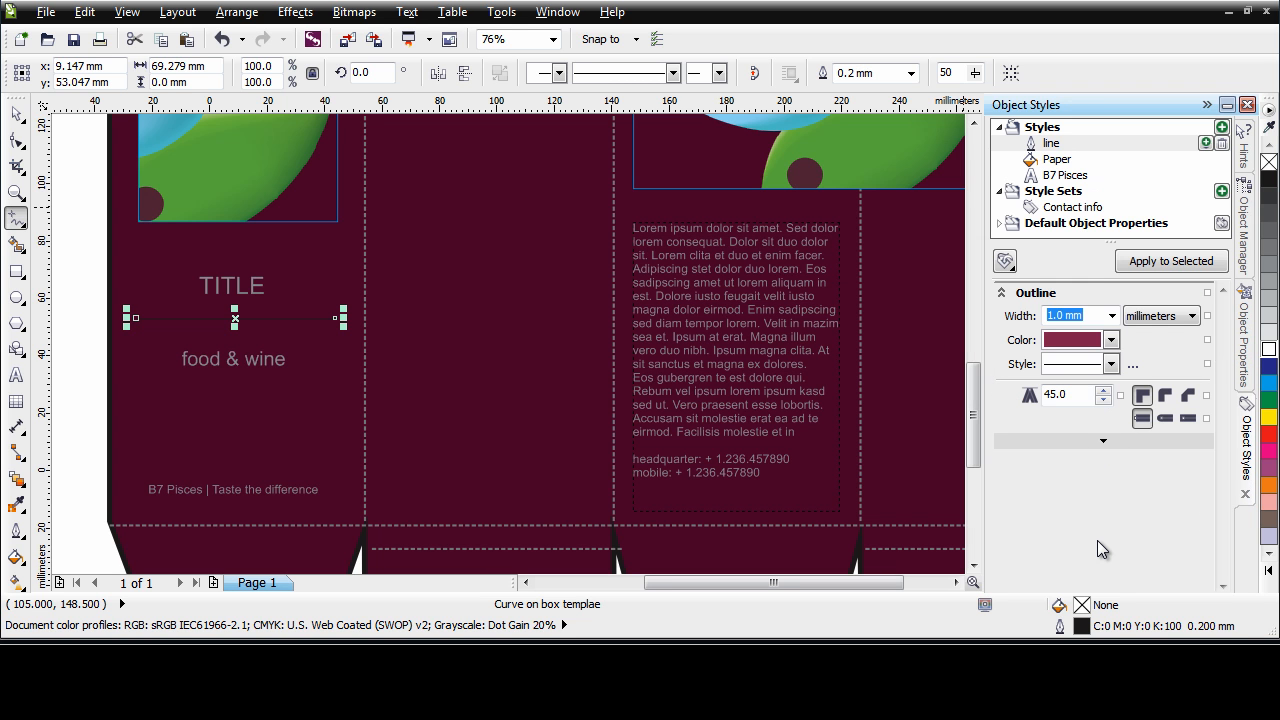
left_click(1163, 264)
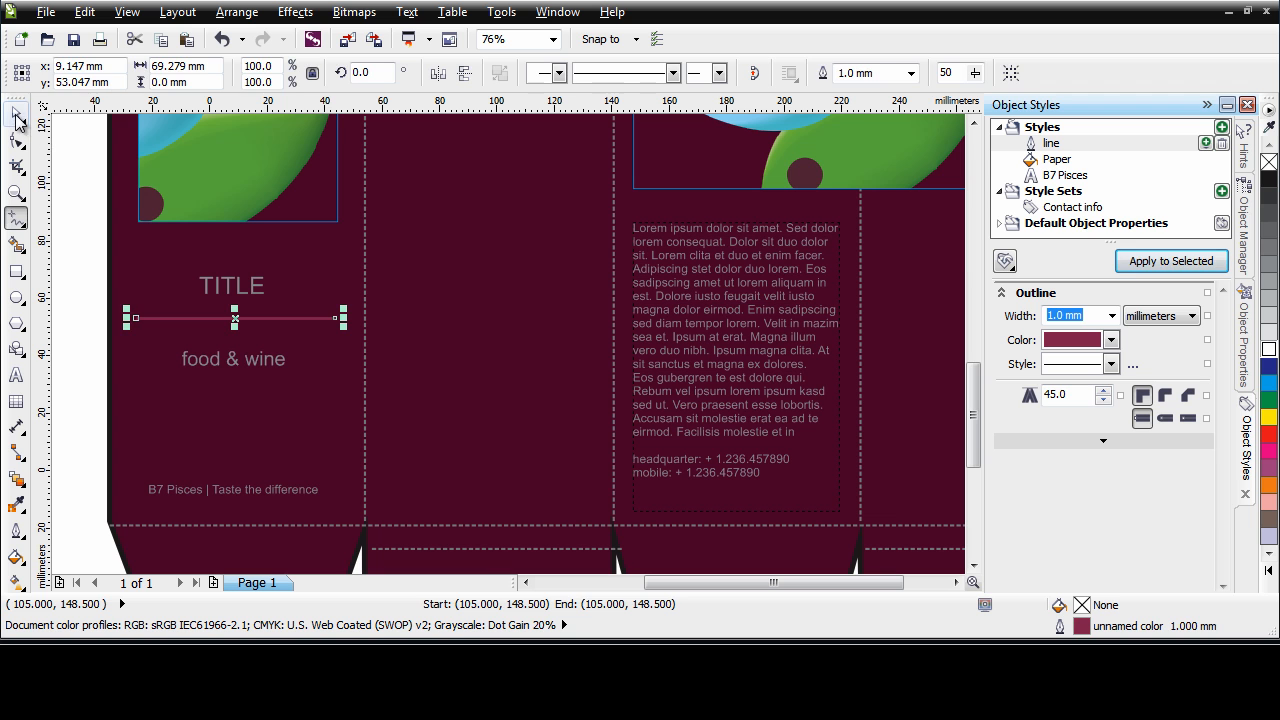
Replace the TITLE text on the box's front panel with B7 Pisces
left_click(17, 115)
double_click(231, 287)
left_click_drag(200, 287, 280, 288)
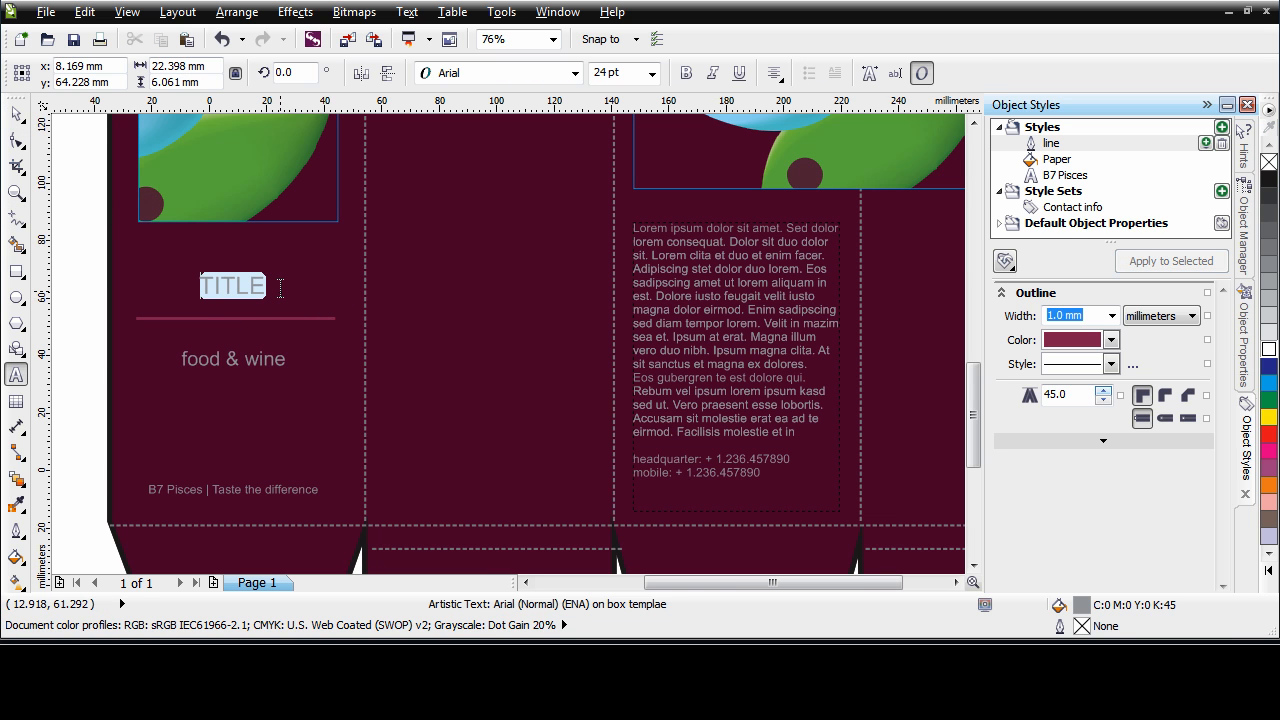
type("B7")
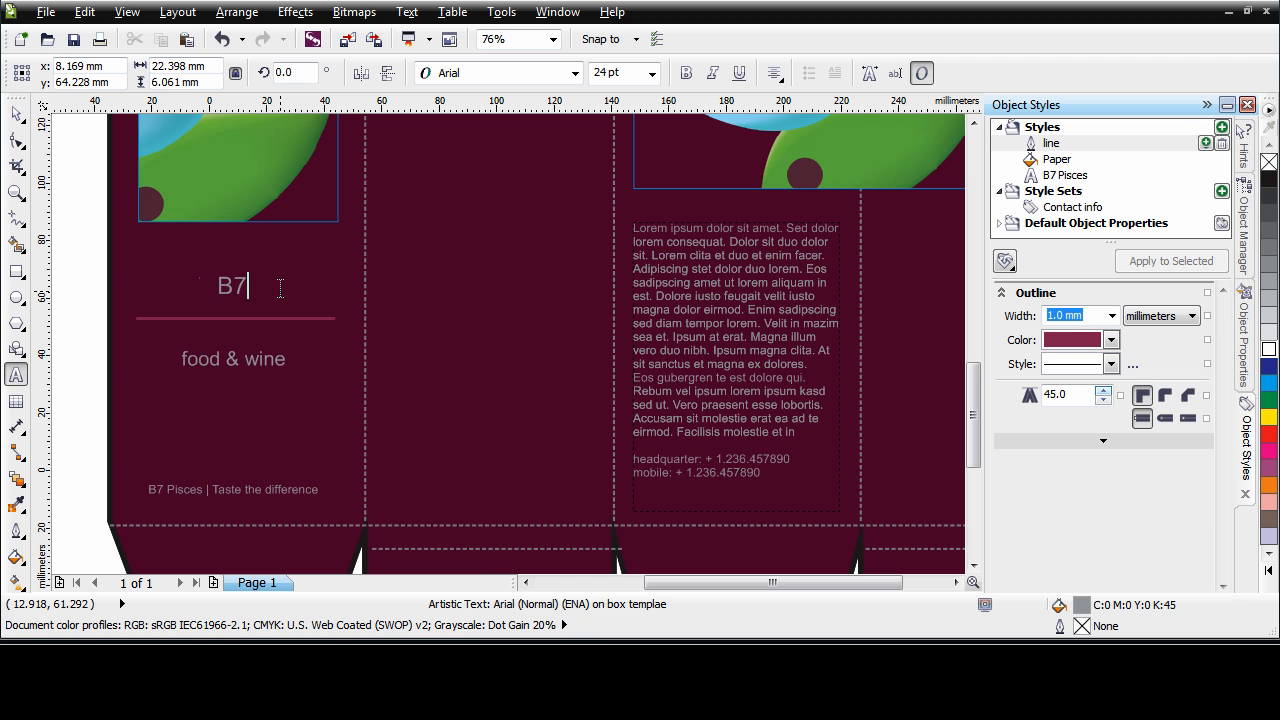
type(" Pic")
key("BackSpace")
type("sces")
left_click(16, 114)
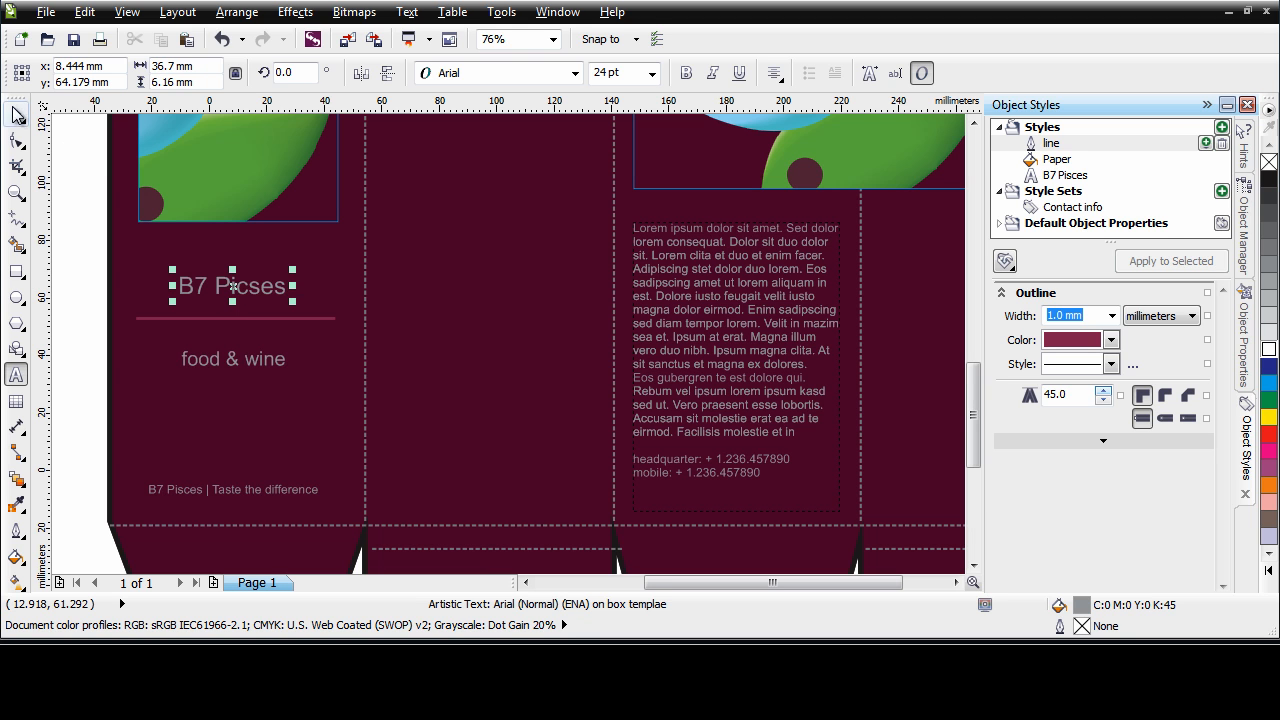
Apply the B7 Pisces character style to the title and set its font size to 24 pt
left_click(1066, 178)
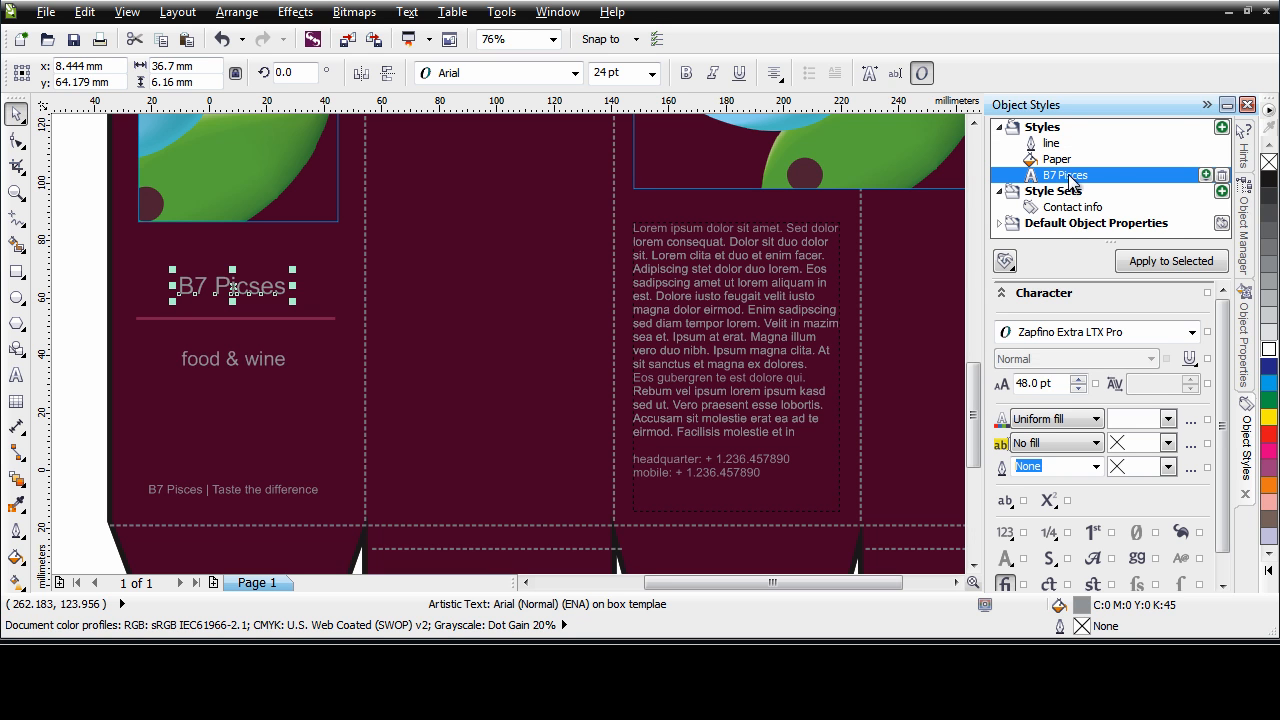
left_click(1159, 264)
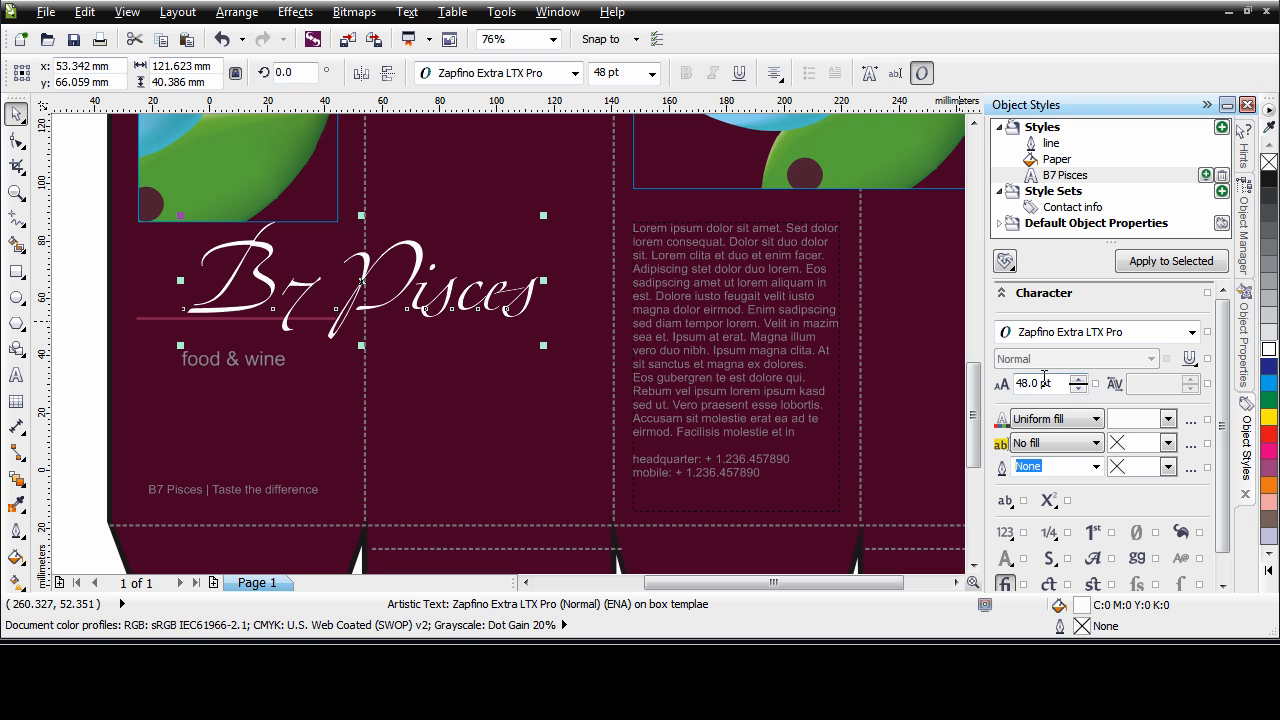
left_click(651, 74)
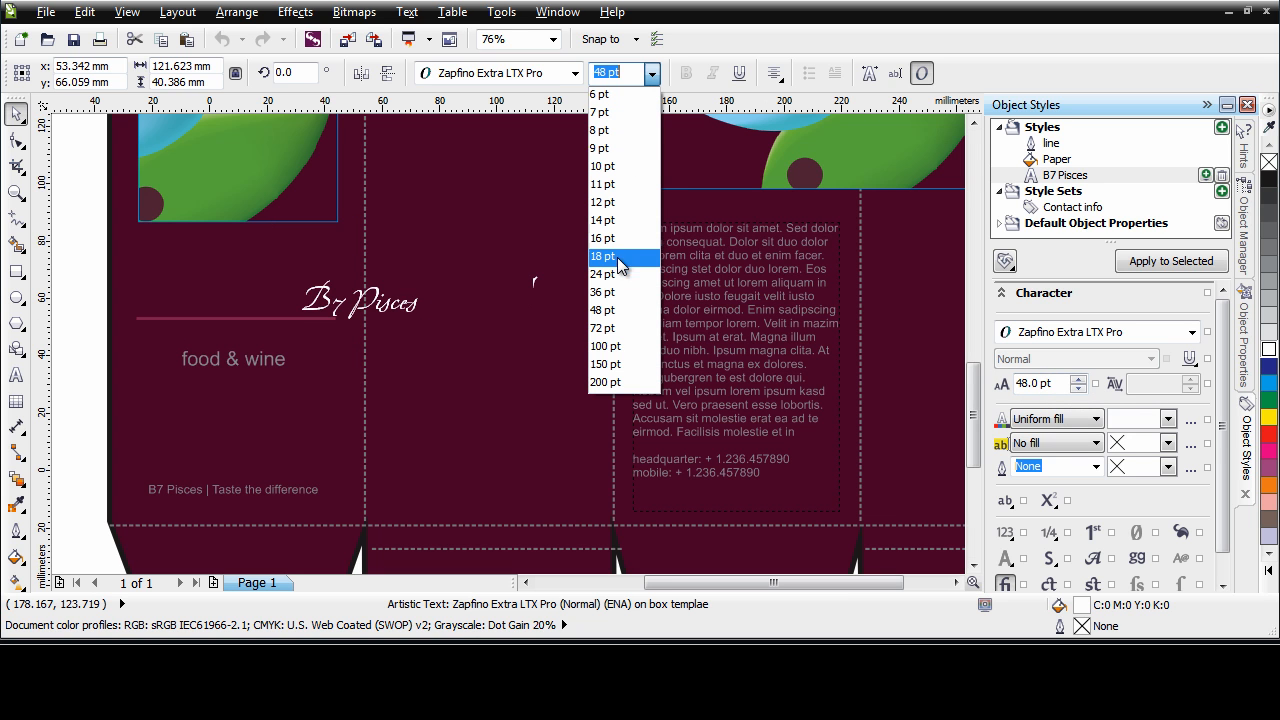
left_click(608, 274)
Turn on Alignment Guides and position the B7 Pisces title above the line on the front panel
left_click_drag(352, 290, 245, 280)
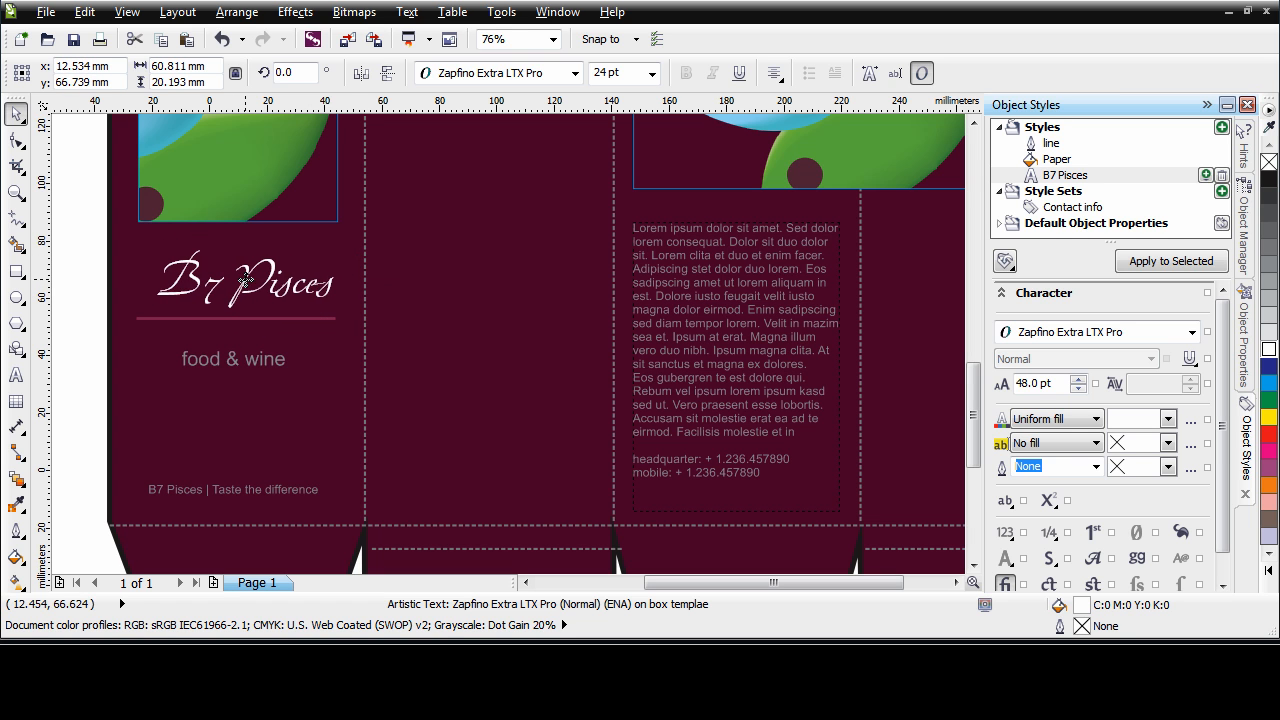
key("ctrl+z")
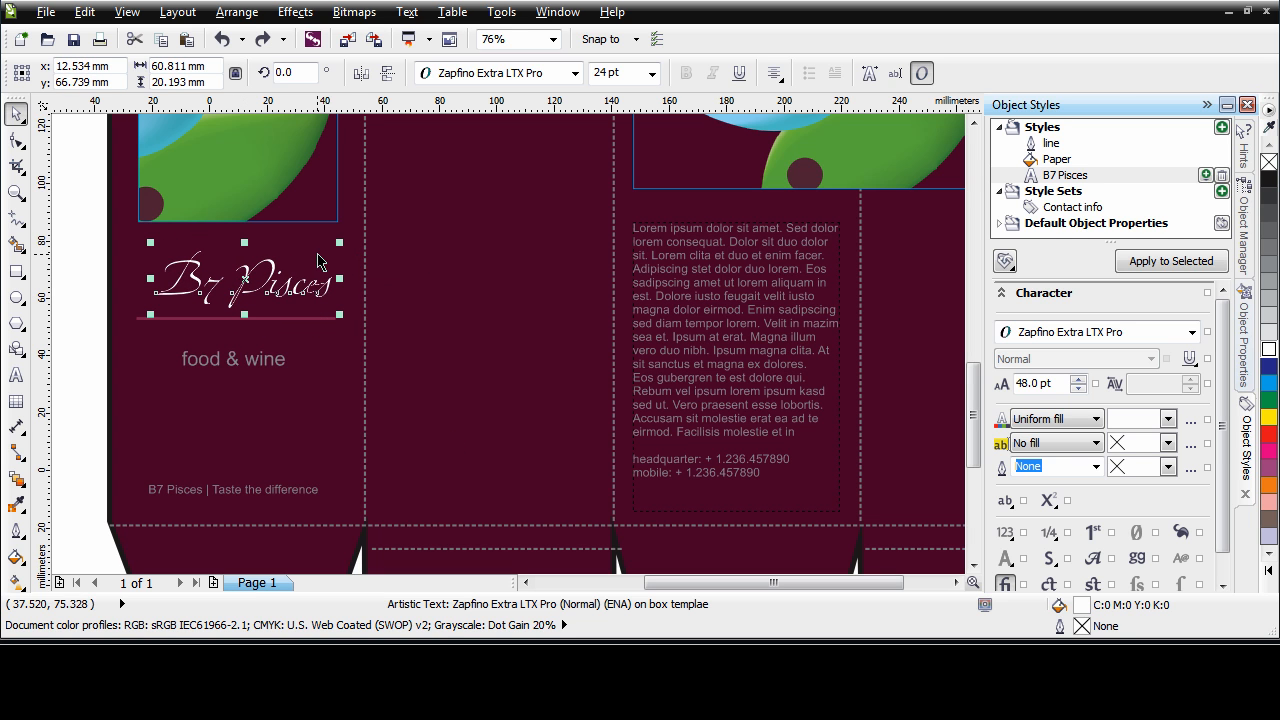
left_click(127, 12)
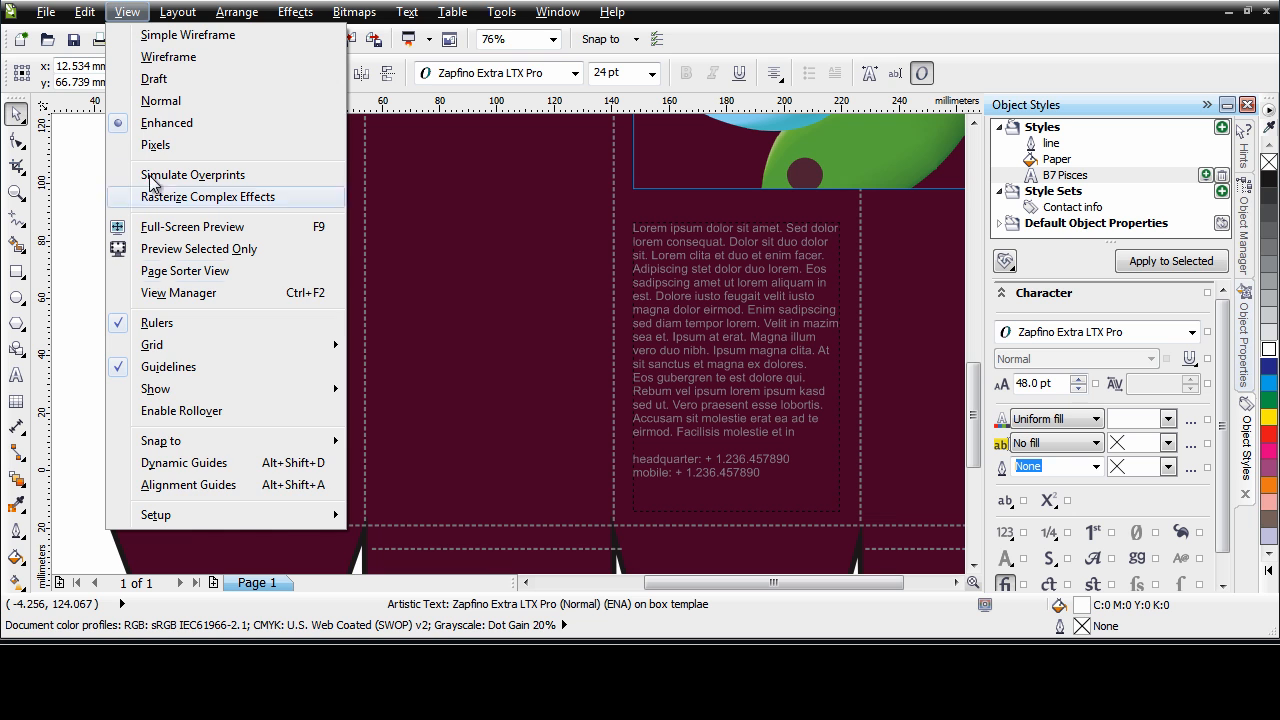
left_click(190, 485)
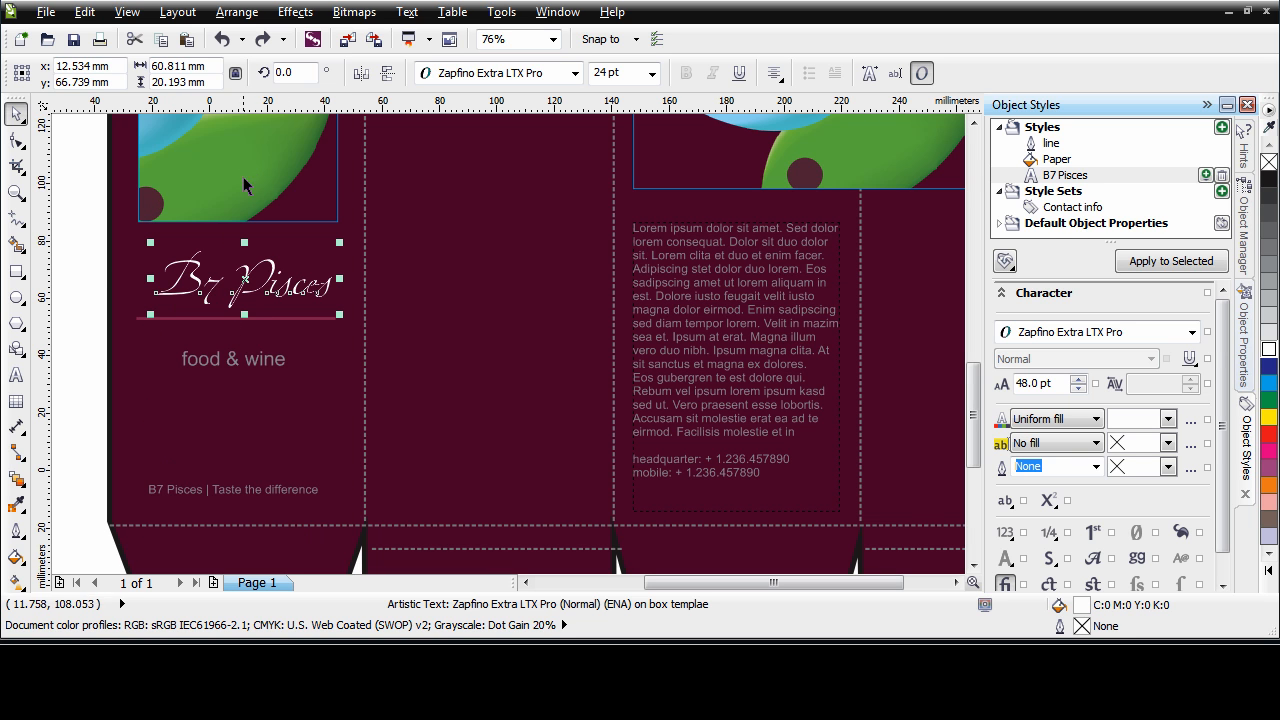
left_click_drag(248, 280, 243, 282)
Centre-align the line, the food & wine text and the tagline horizontally with the B7 Pisces title
left_click_drag(77, 290, 384, 550)
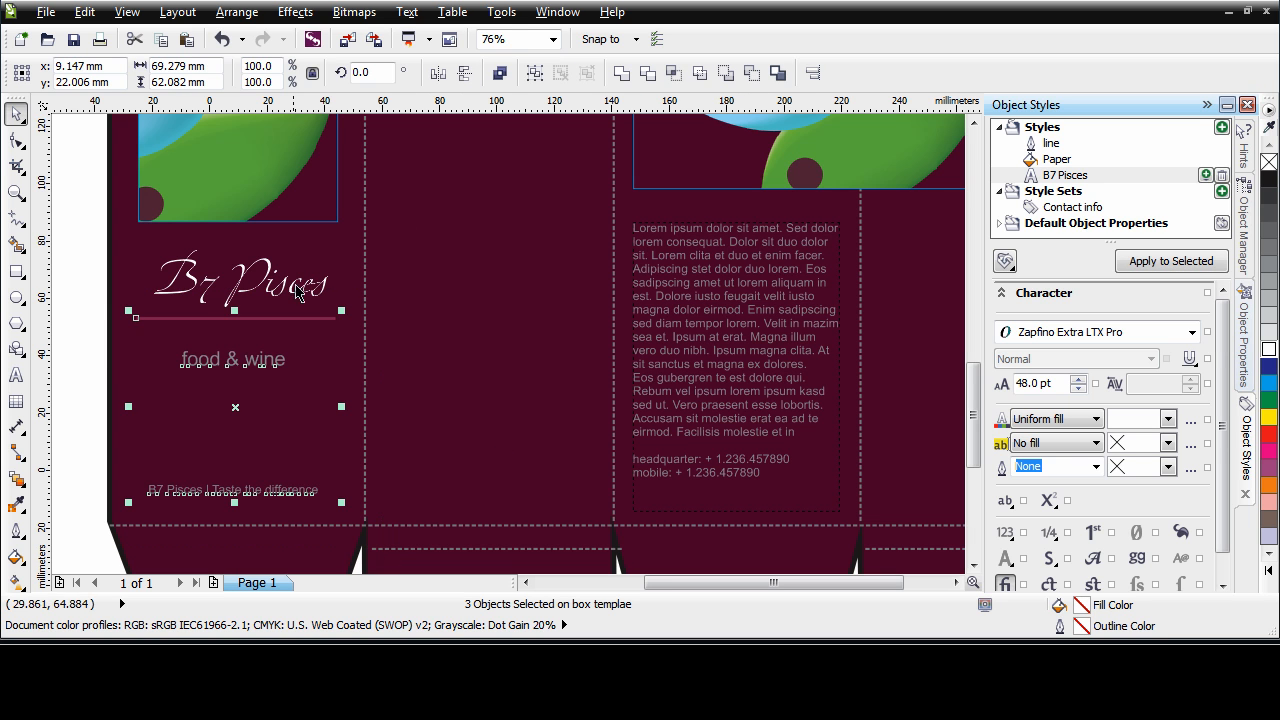
left_click(268, 268, "shift")
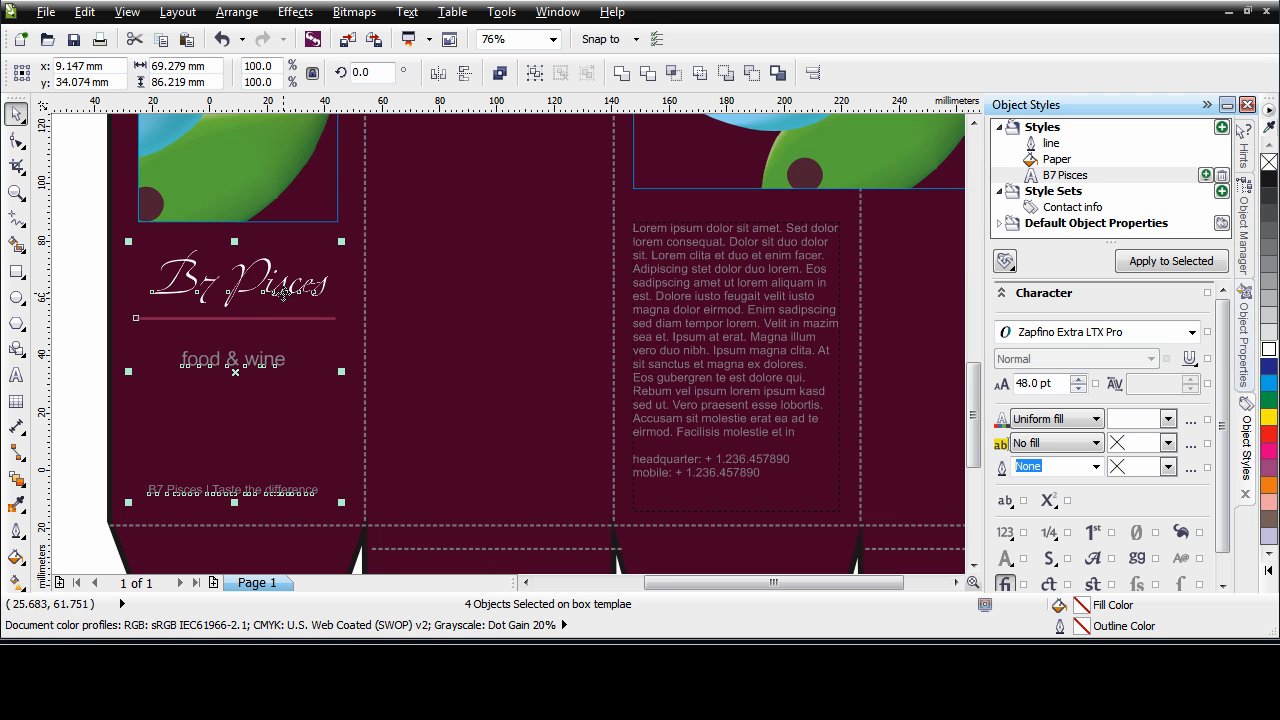
key("Right")
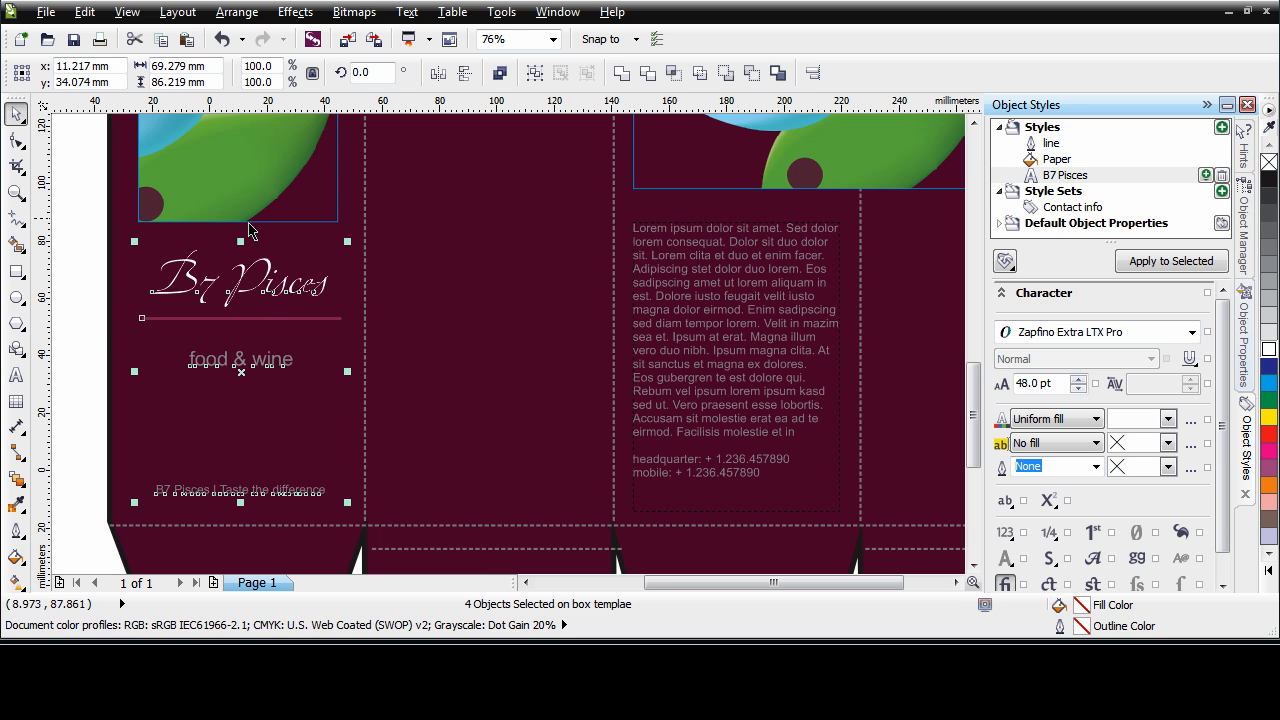
left_click(88, 311)
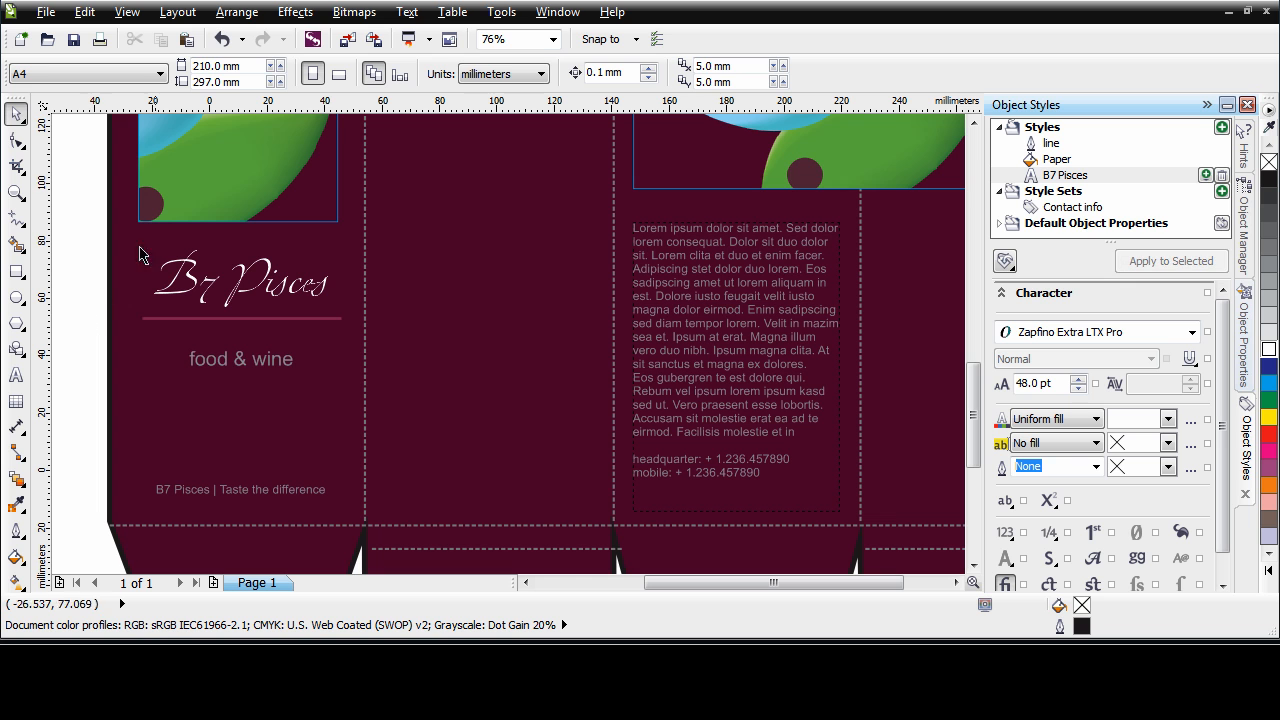
Apply the Contact info style set to the paragraph text below the large picture frame
left_click(692, 360)
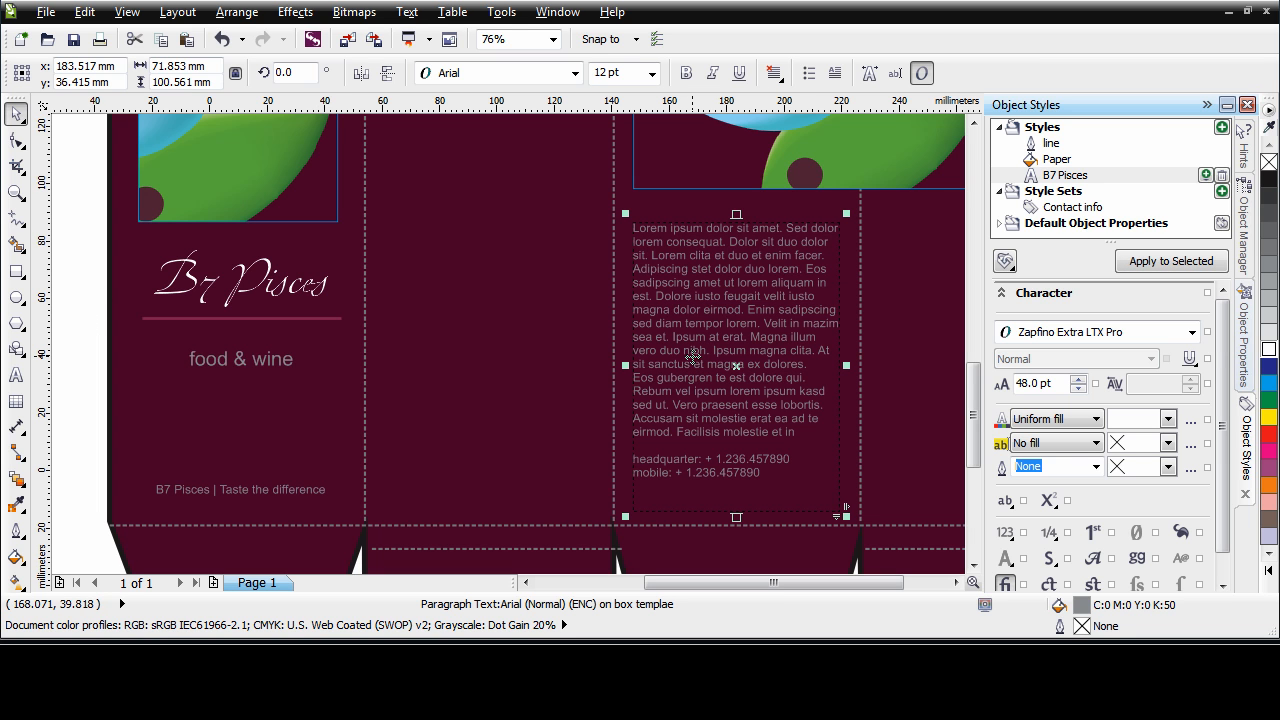
left_click(1076, 210)
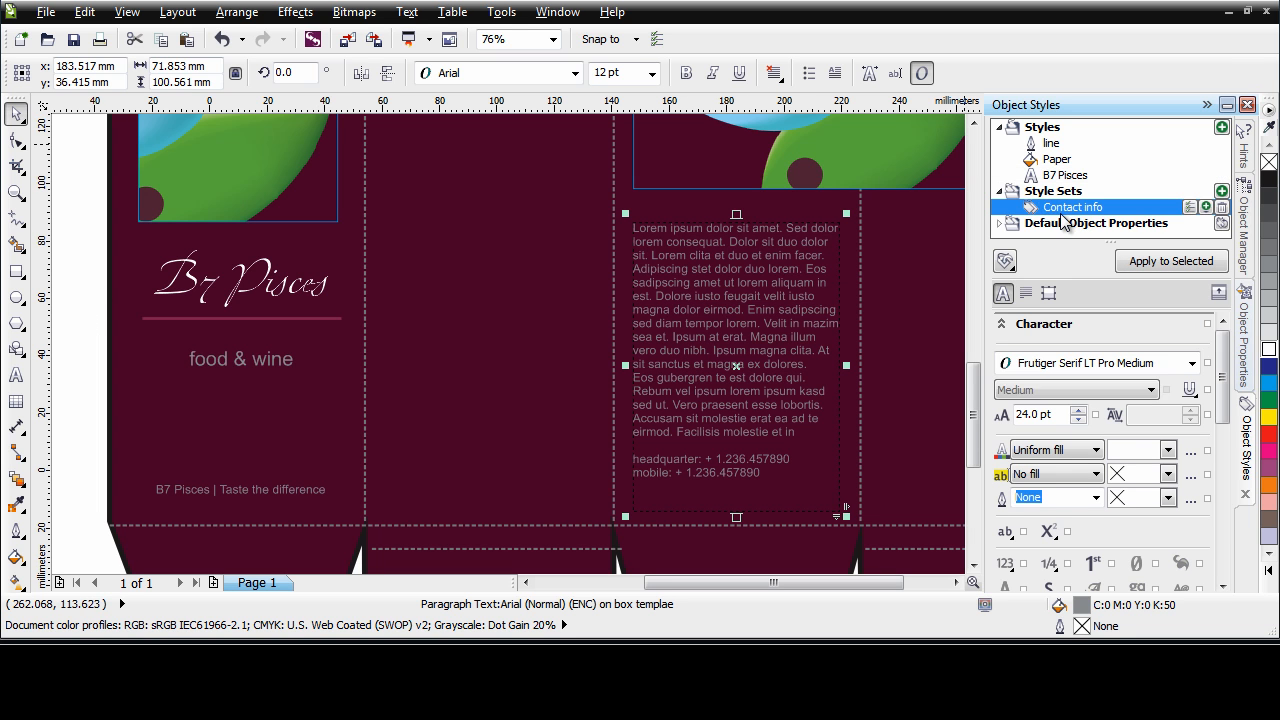
left_click(1173, 263)
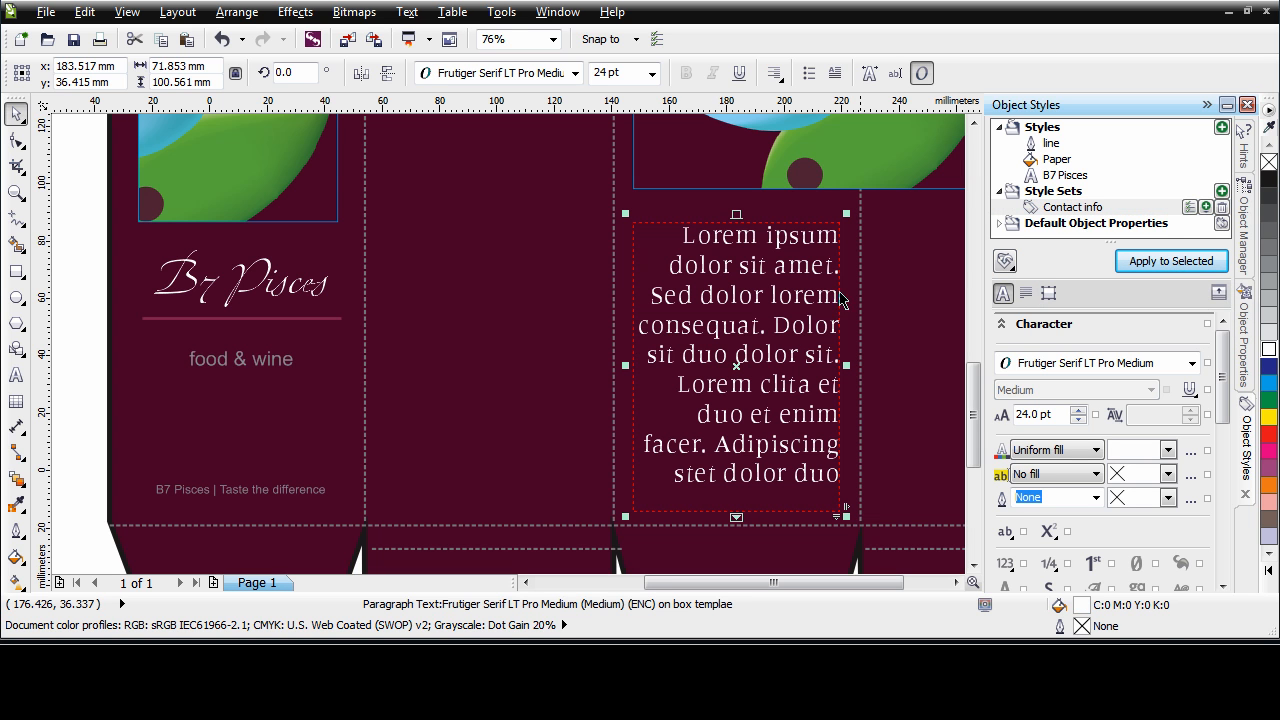
Set the font size of the paragraph text below the large picture frame to 11 pt
left_click(1244, 338)
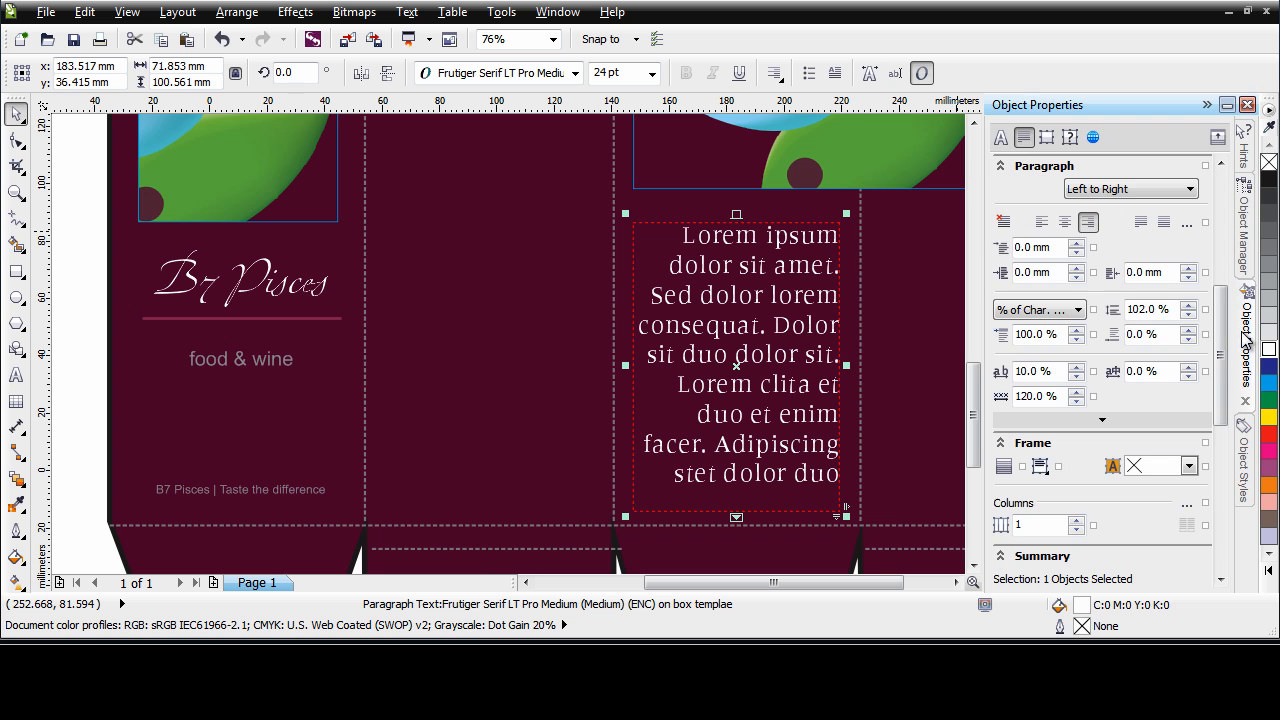
left_click_drag(1221, 300, 1222, 180)
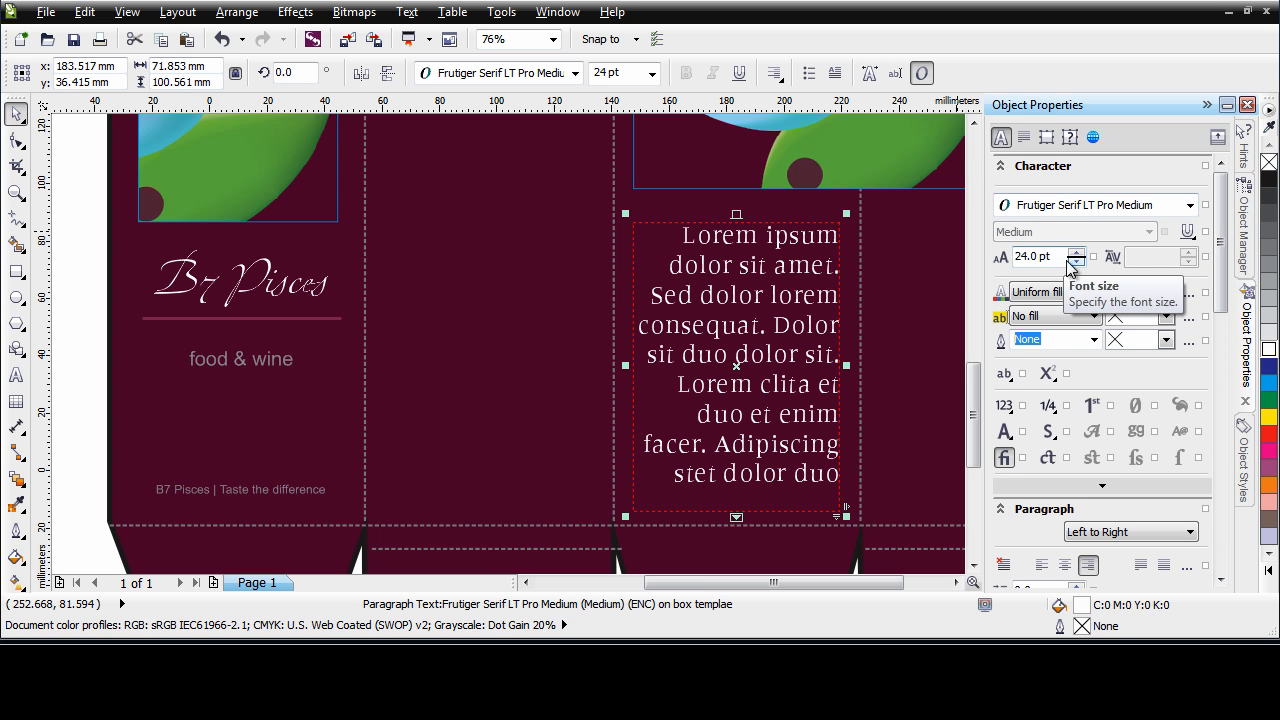
left_click_drag(1062, 258, 1000, 261)
type("12")
key("Return")
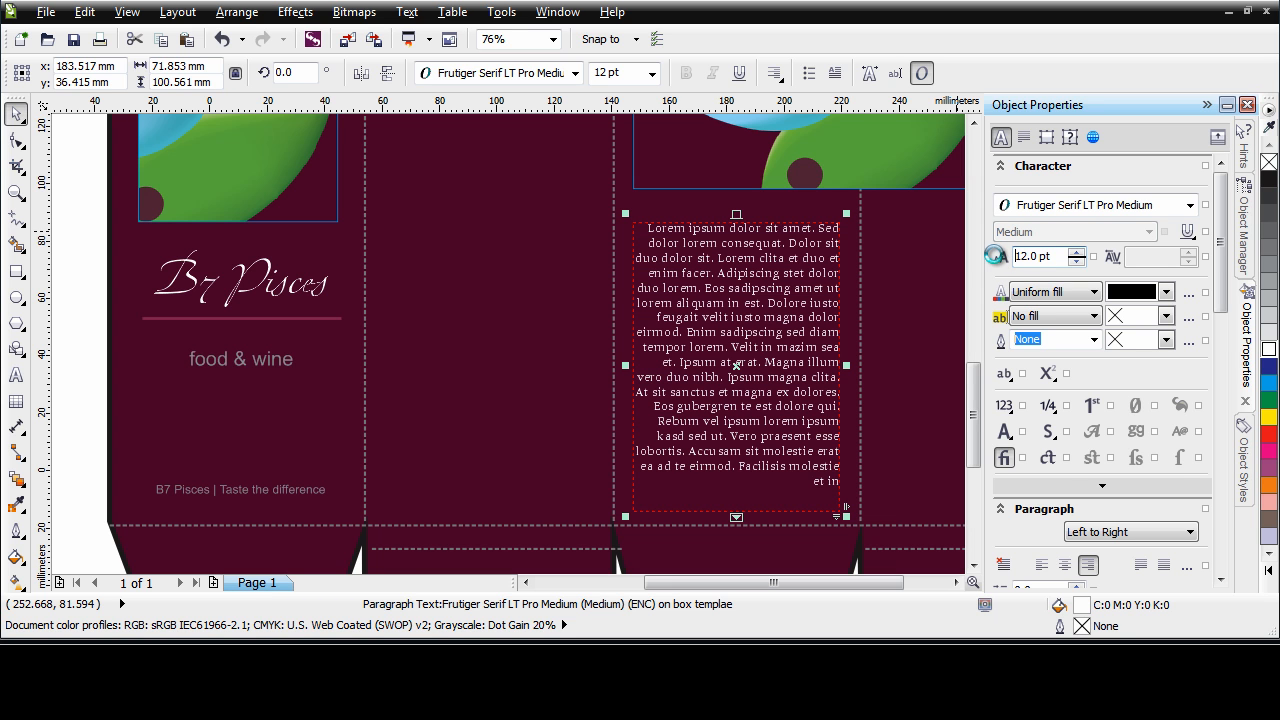
left_click_drag(1054, 256, 1000, 260)
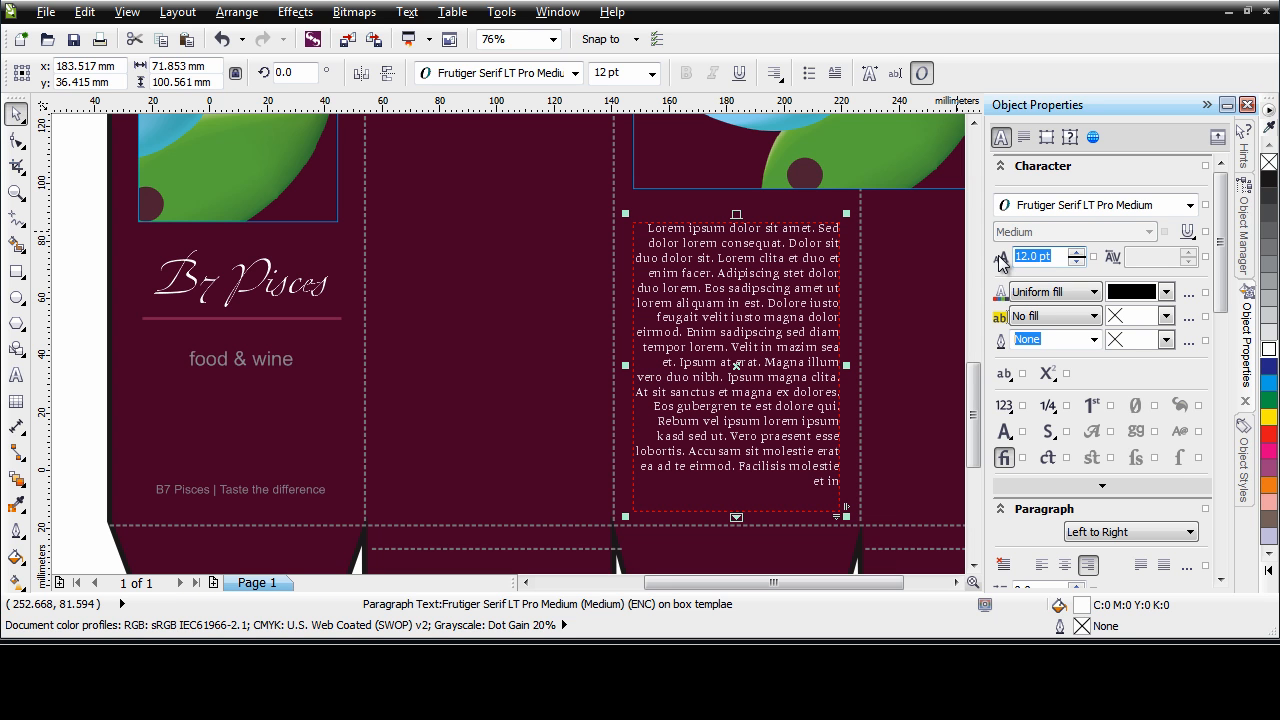
type("11")
key("Return")
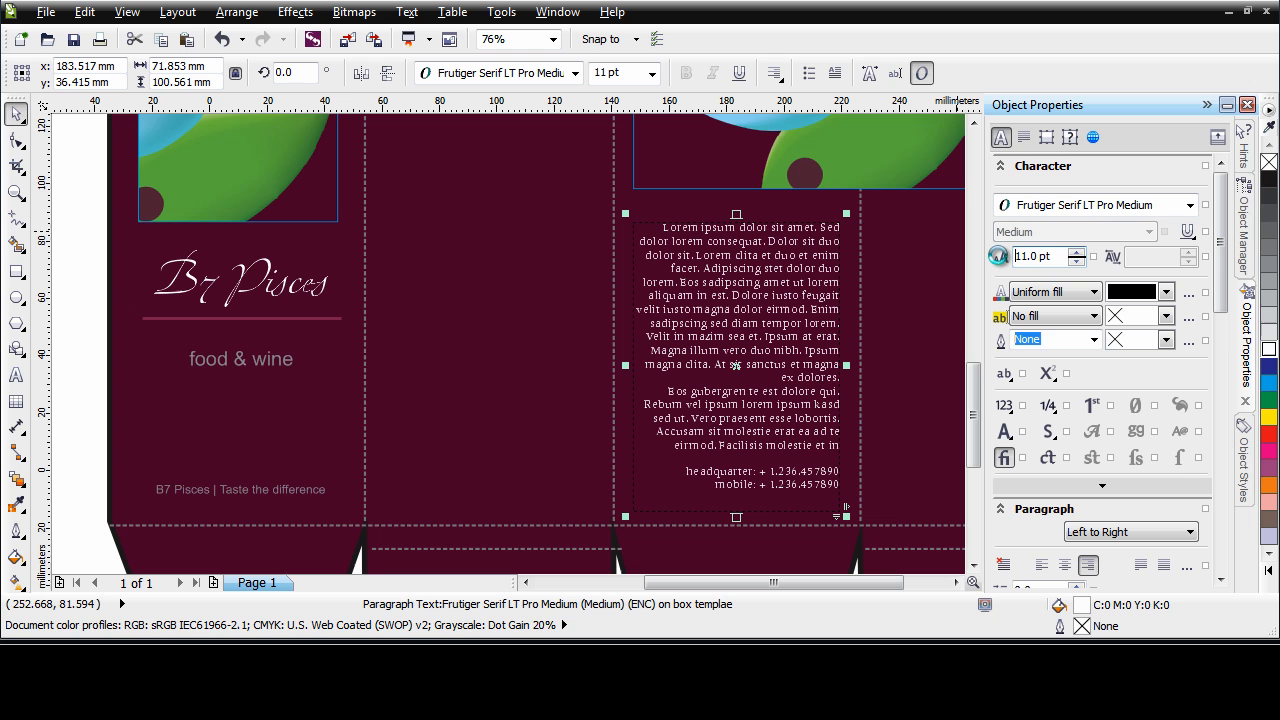
Left-align the paragraph text and set its line spacing to 109% of character height
left_click(1042, 566)
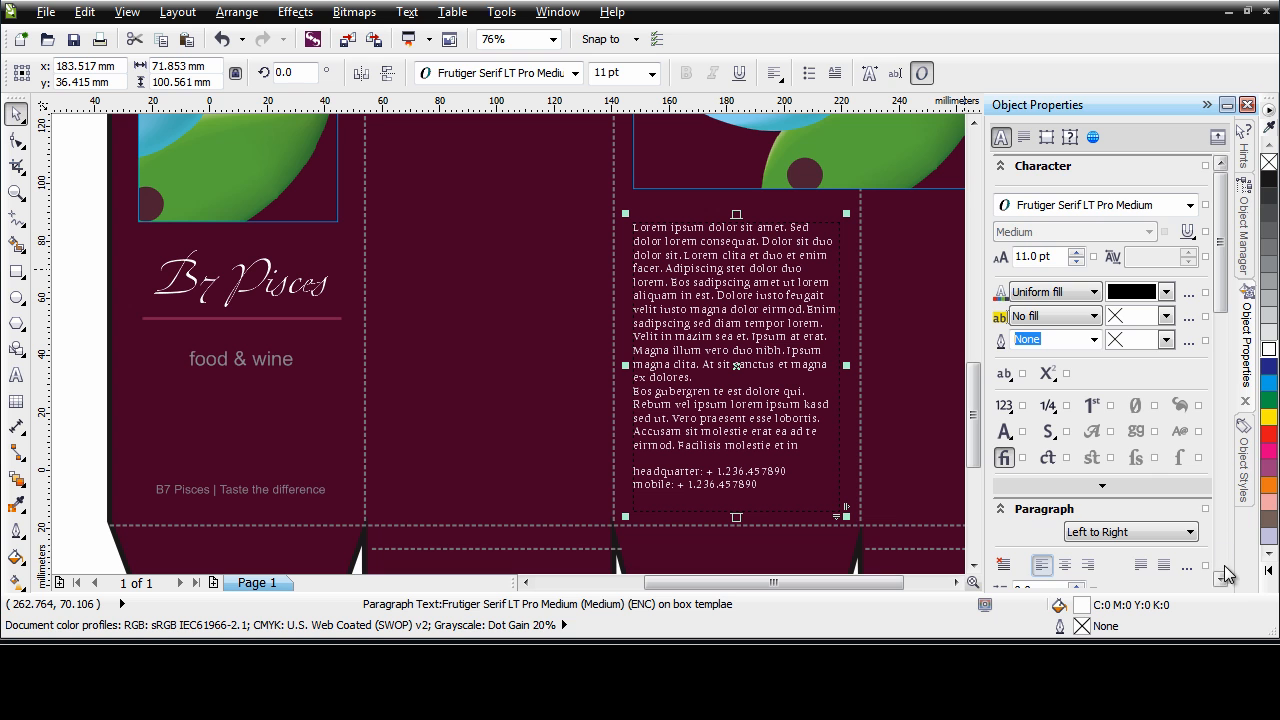
left_click_drag(1221, 292, 1224, 400)
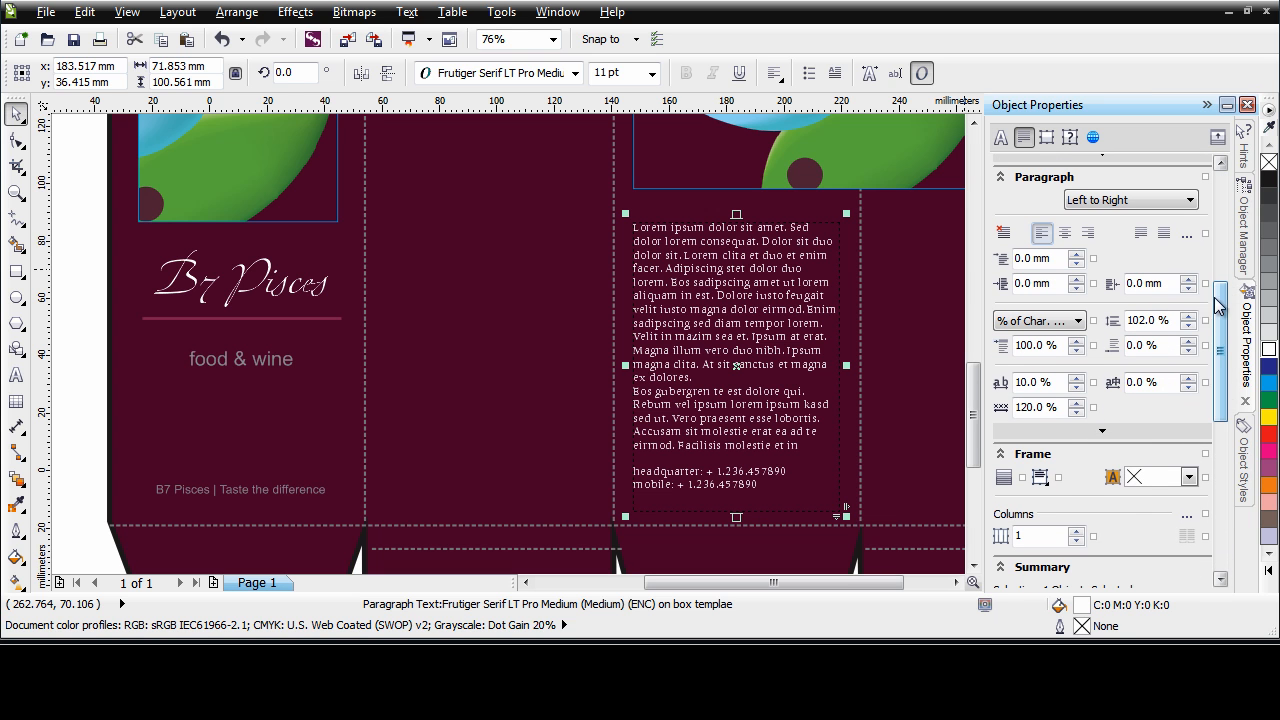
left_click(1188, 317)
left_click(1188, 317)
left_click(1188, 317)
left_click(1188, 317)
left_click(1188, 317)
left_click(1188, 317)
left_click(1188, 317)
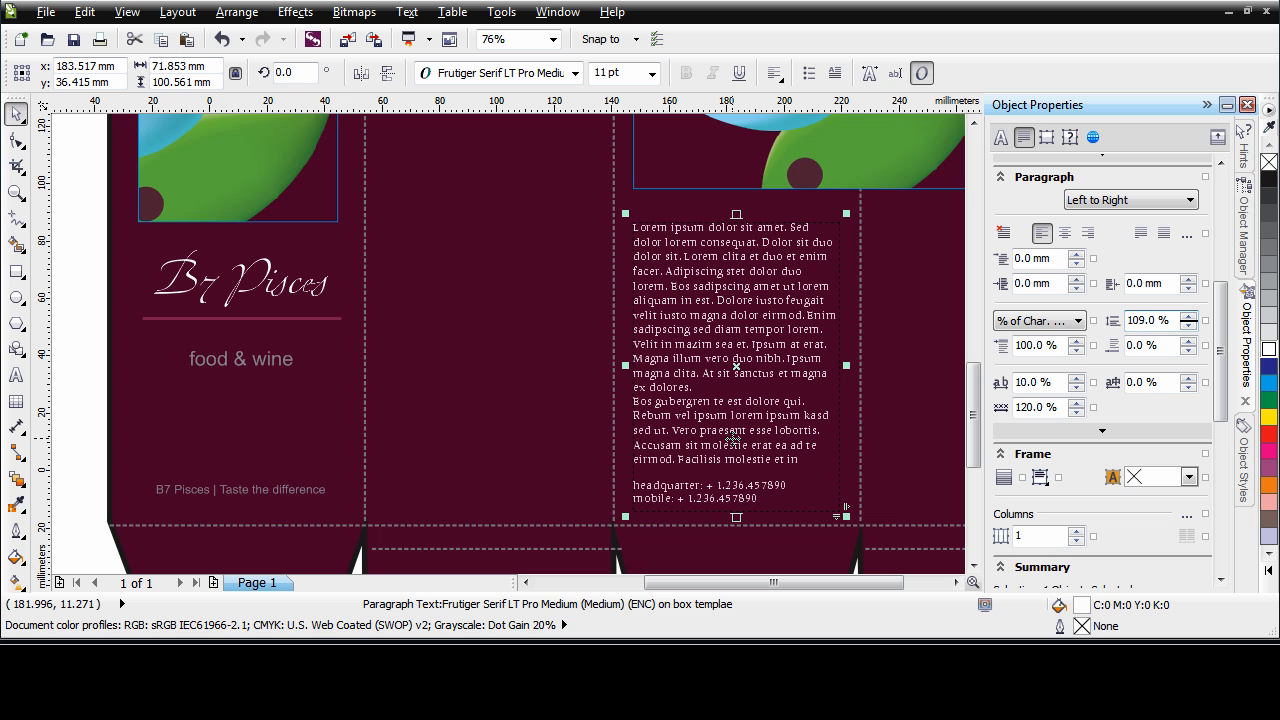
Fill the food & wine text and the tagline on the front panel with white
left_click(255, 366)
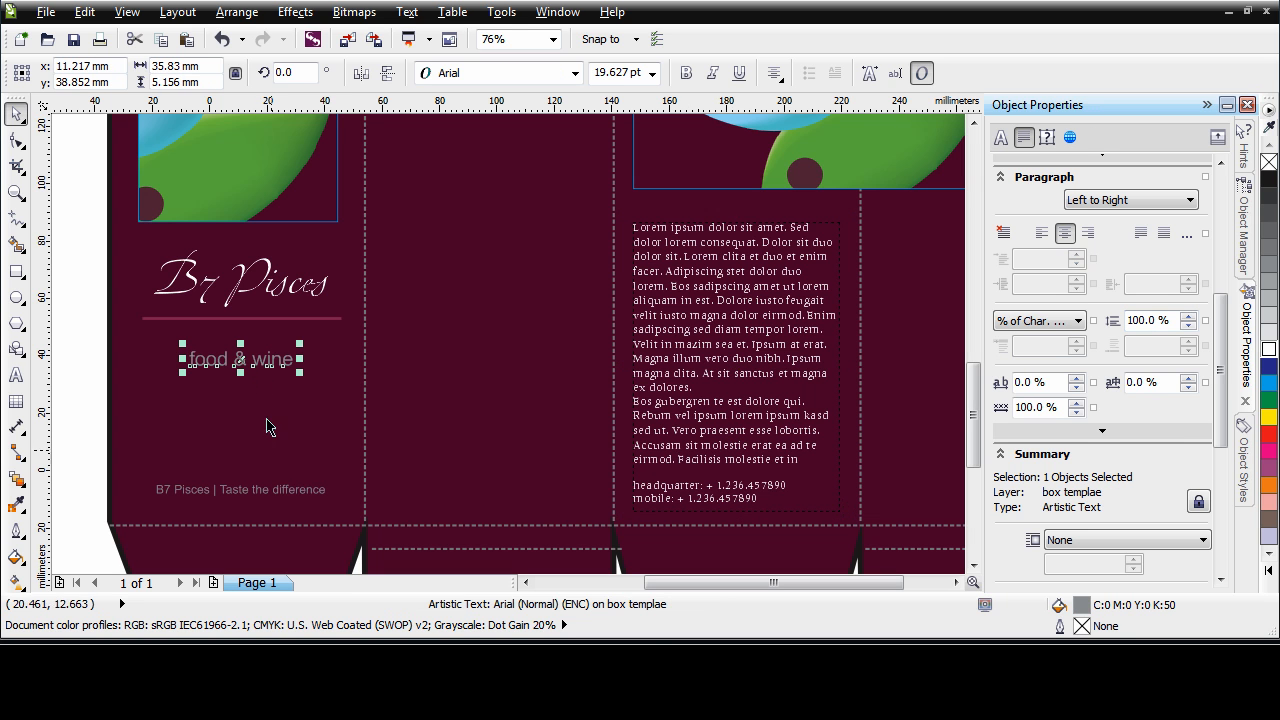
left_click(282, 492, "shift")
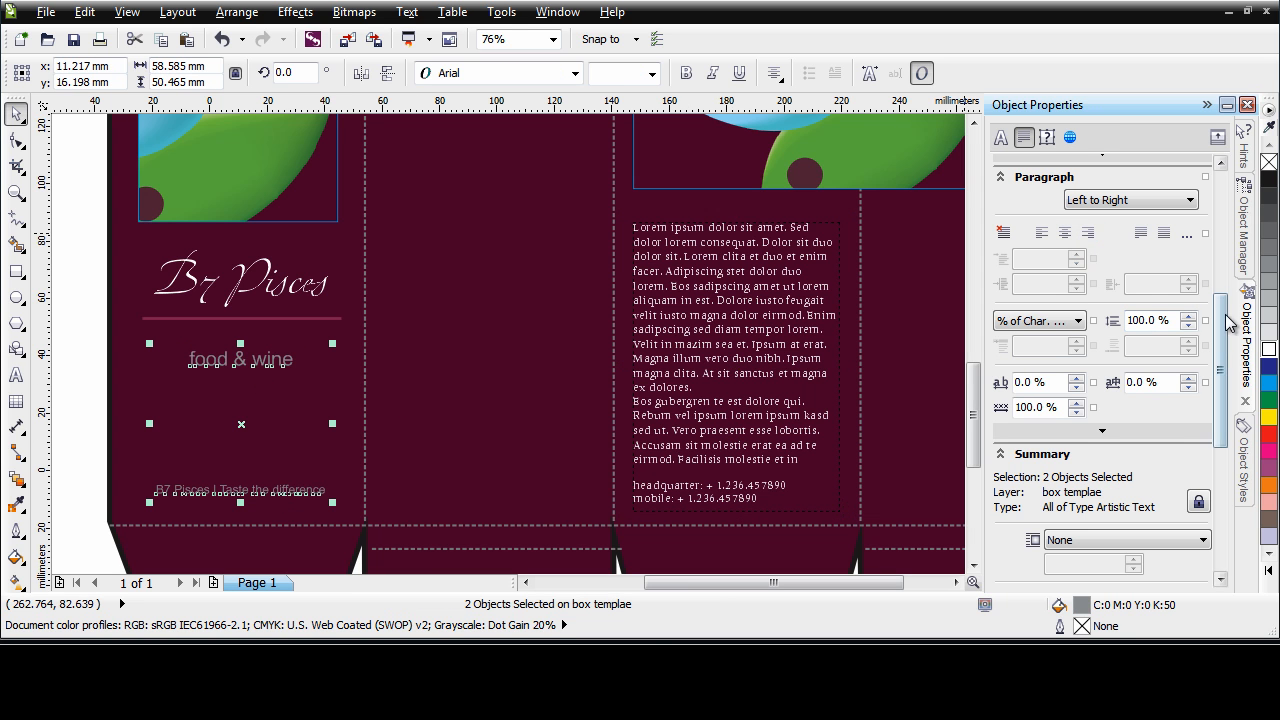
left_click(1268, 352)
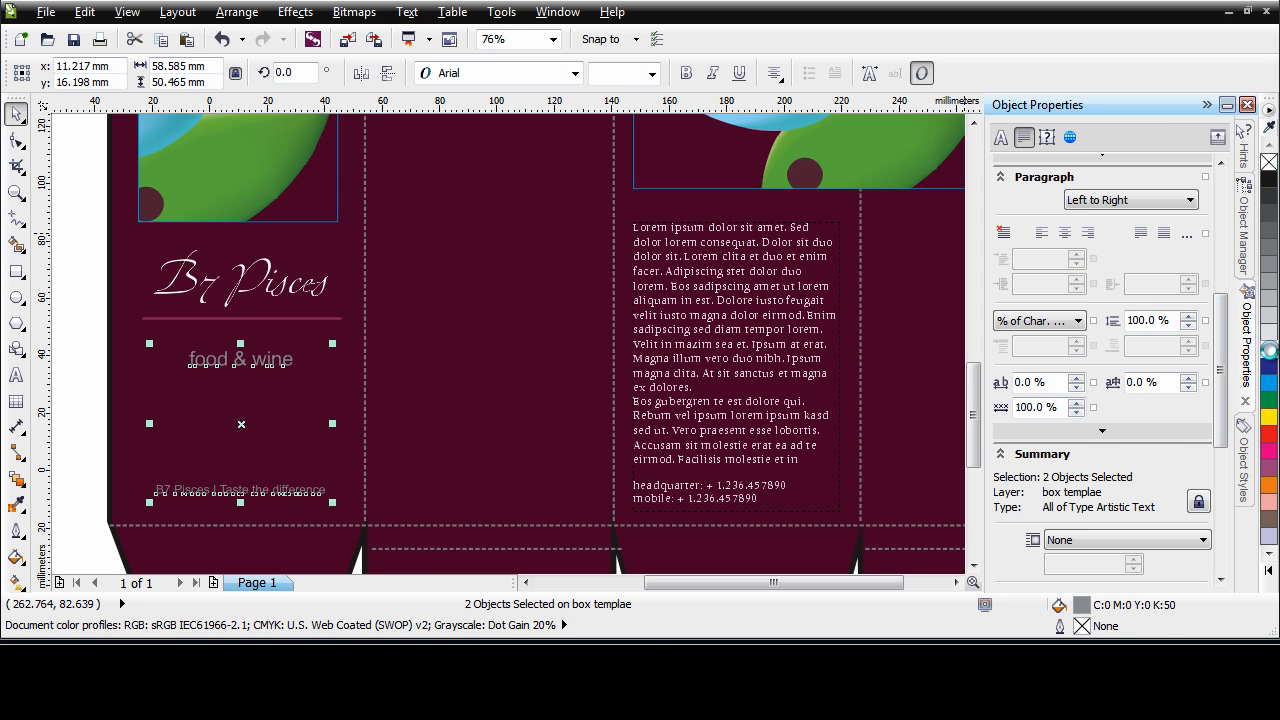
left_click(86, 400)
key("F4")
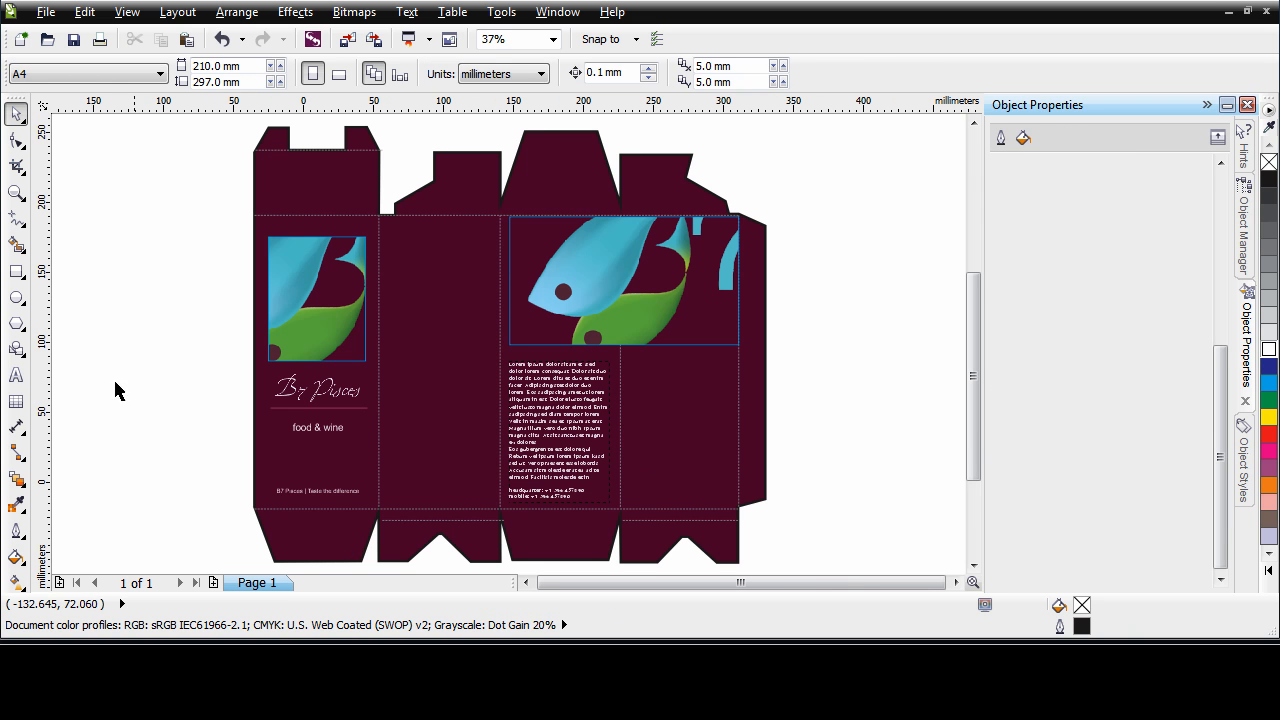
Edit the large PowerClip frame's contents, scaling the fish bitmap to about 90.7%, rotating it to about 350.9° and repositioning it to show the whole 7
double_click(652, 325)
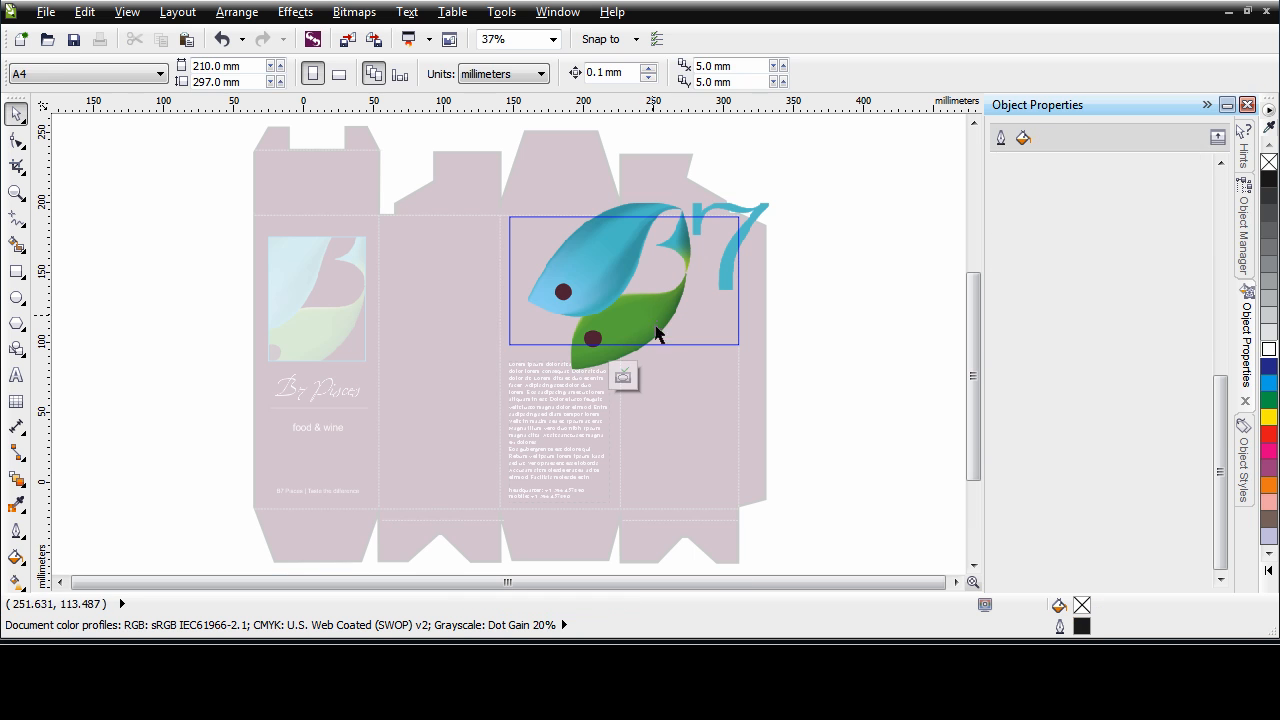
left_click(617, 360)
left_click_drag(639, 312, 634, 311)
left_click(634, 311)
mouse_move(760, 194)
left_mouse_down()
mouse_move(770, 210)
mouse_move(757, 184)
mouse_move(740, 200)
left_mouse_up()
left_click(722, 258)
left_click_drag(620, 312, 617, 313)
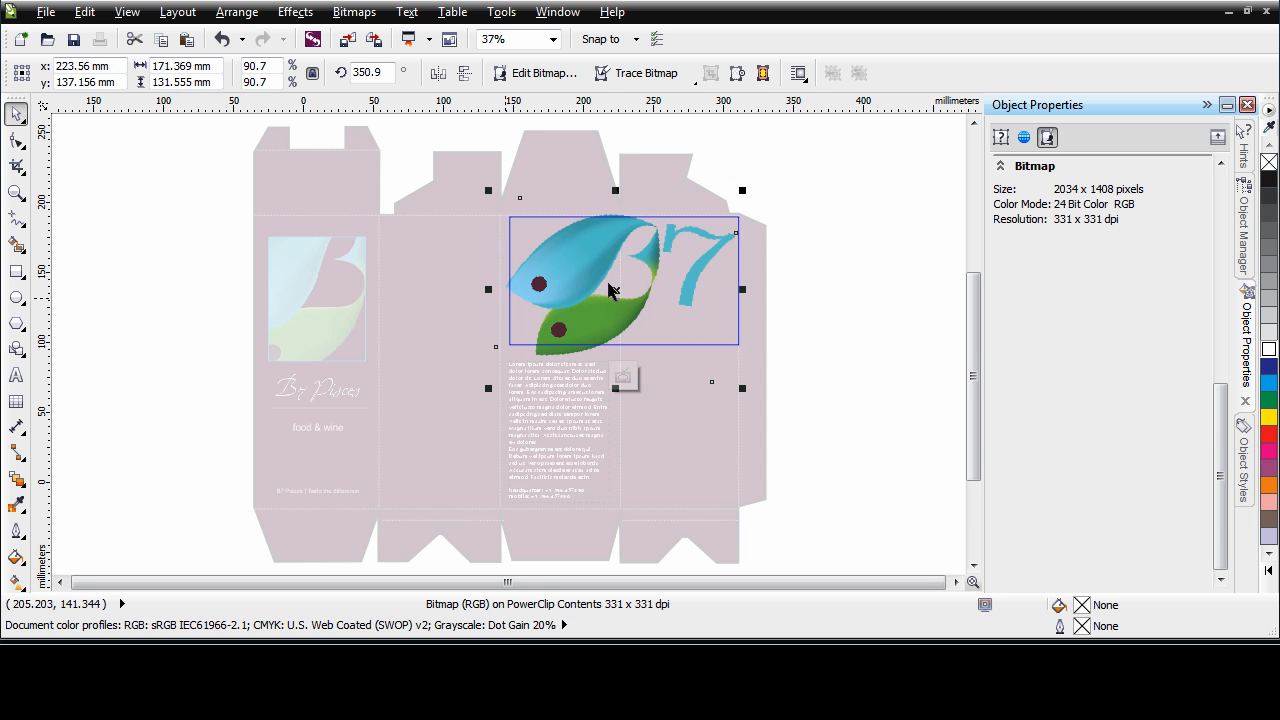
left_click(622, 378)
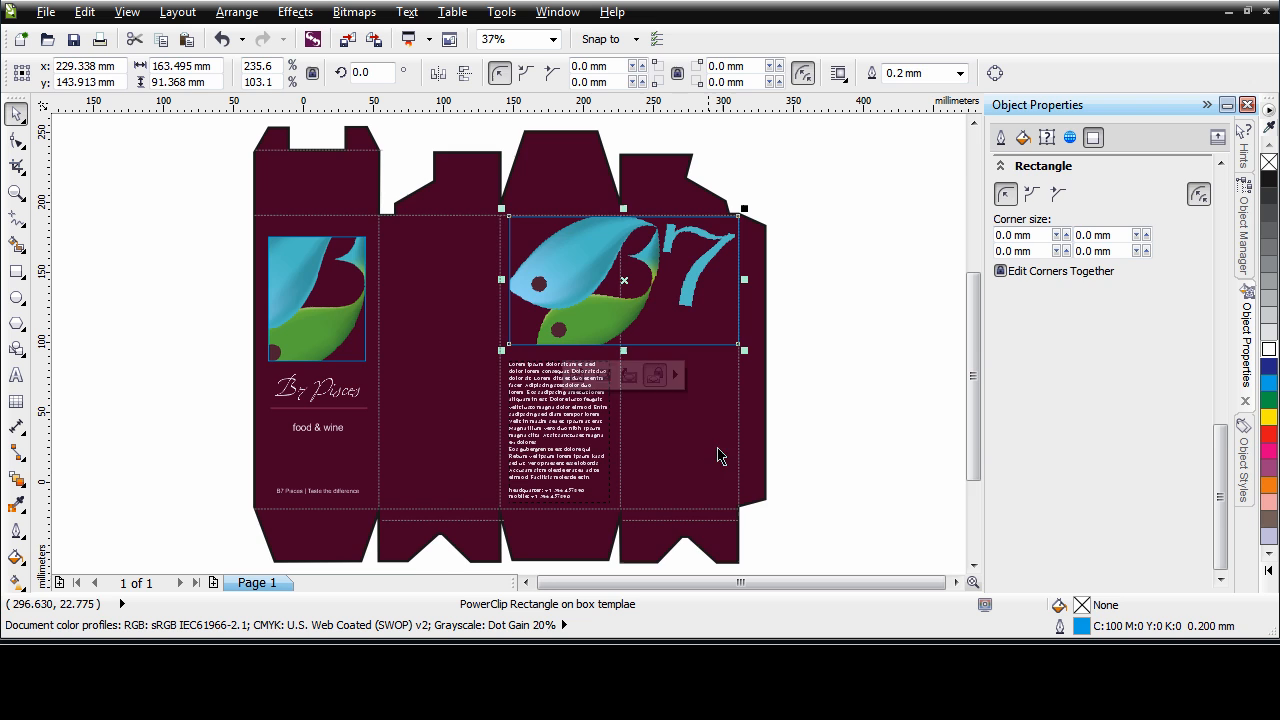
Fit the front panel PowerClip frame's contents proportionally inside the frame
left_click(330, 337, "ctrl")
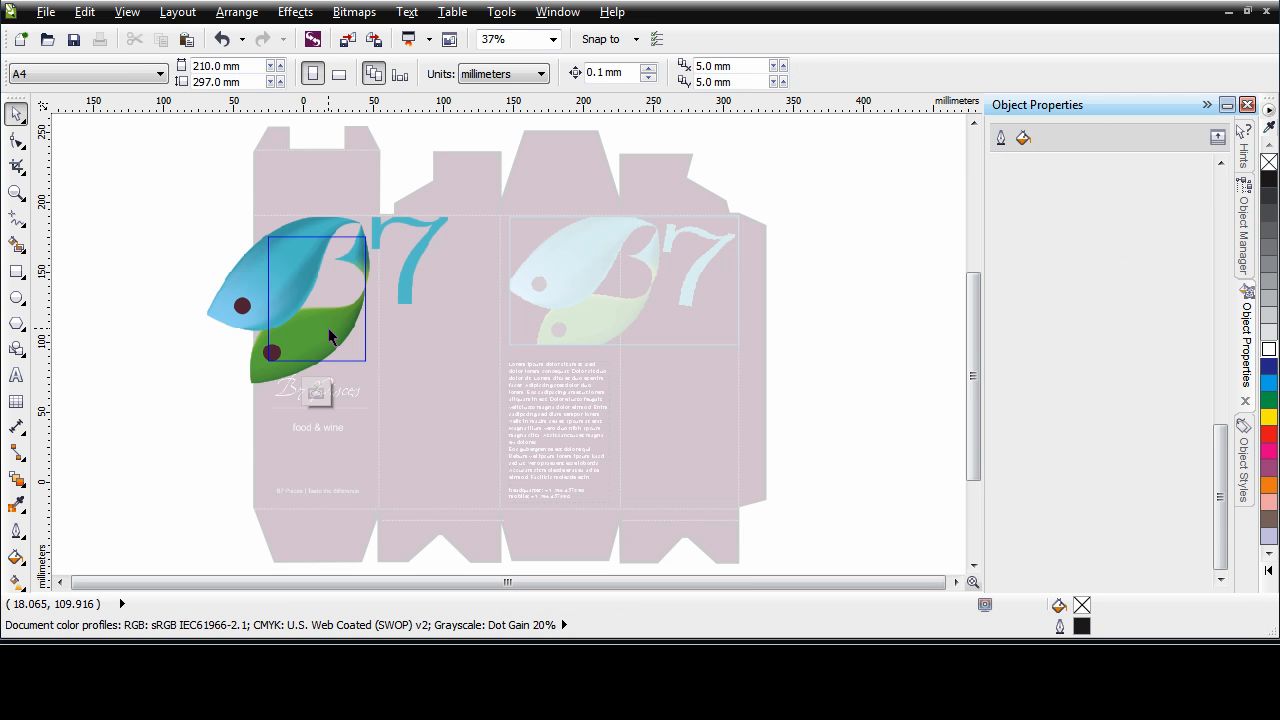
left_click(316, 393)
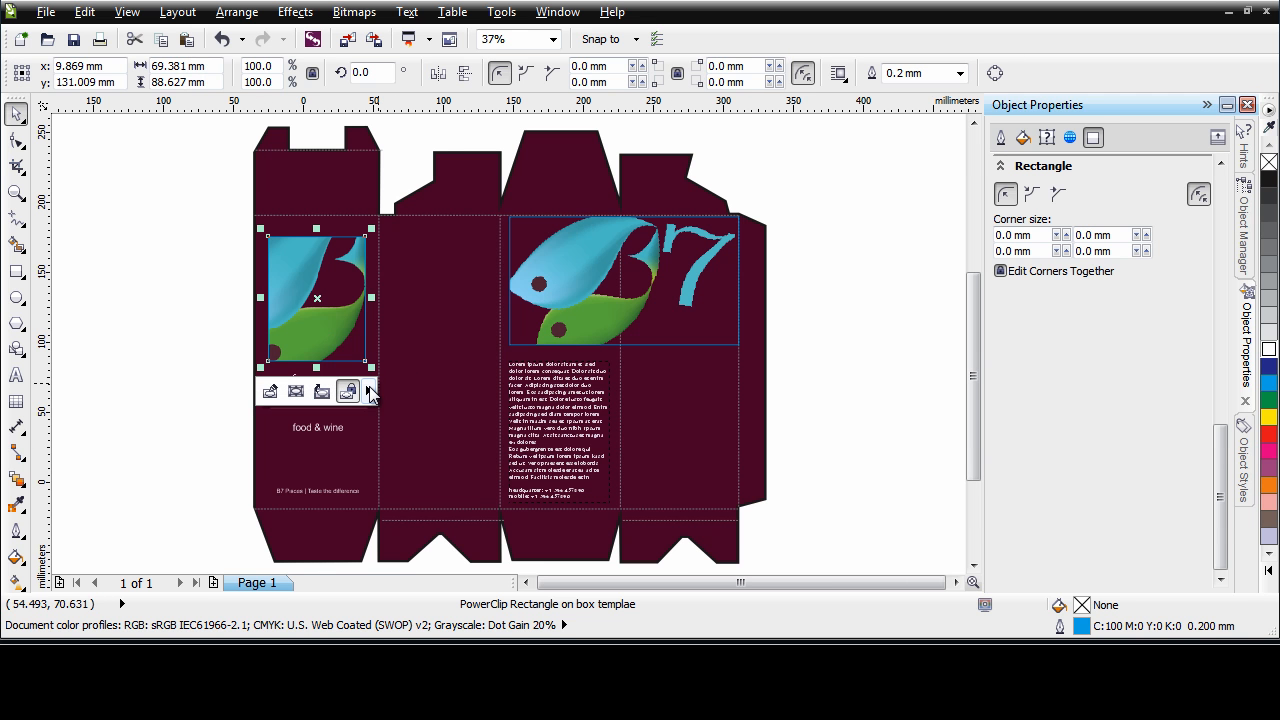
left_click(368, 392)
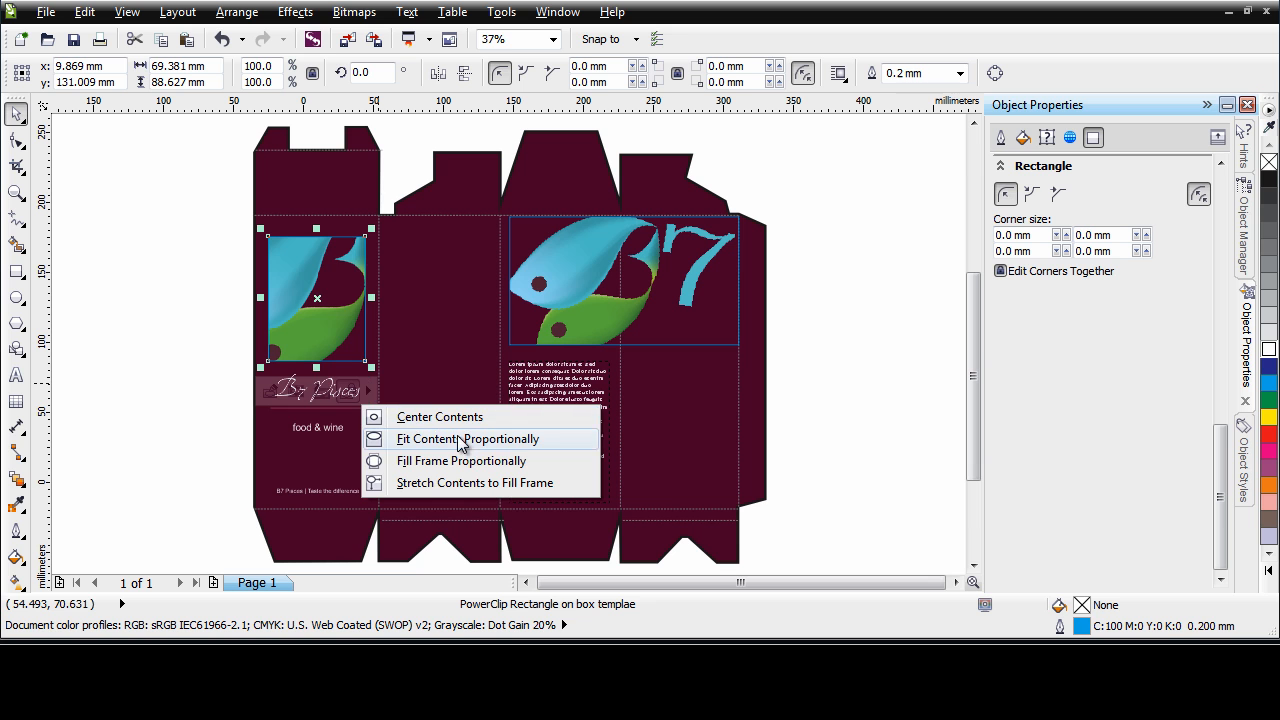
left_click(490, 445)
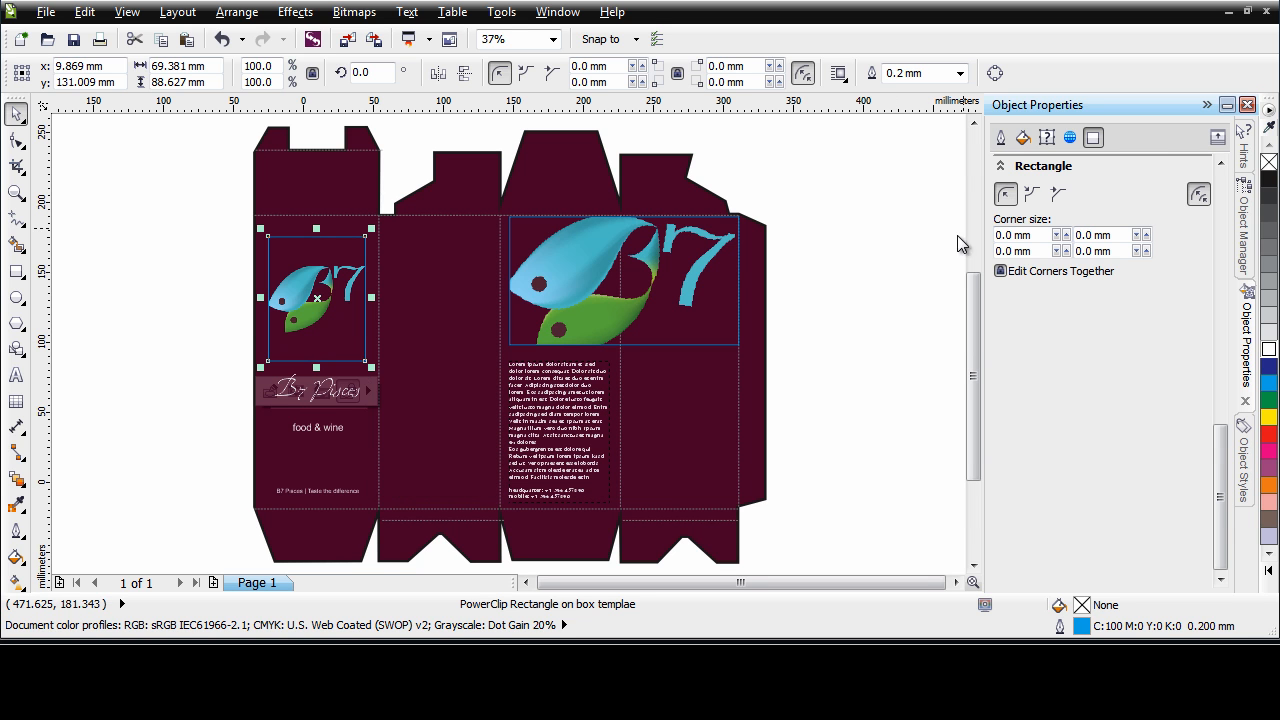
Remove the outlines from the front panel picture frame and the large picture frame
right_click(1267, 162)
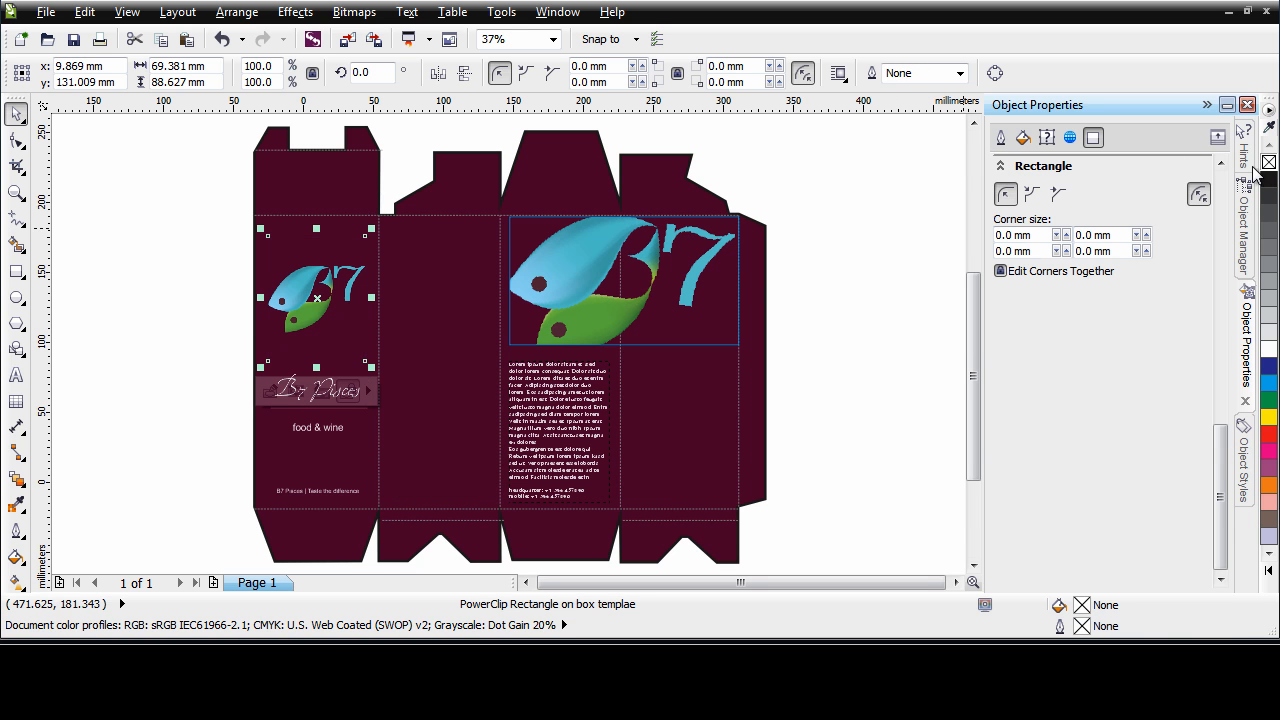
left_click(716, 262)
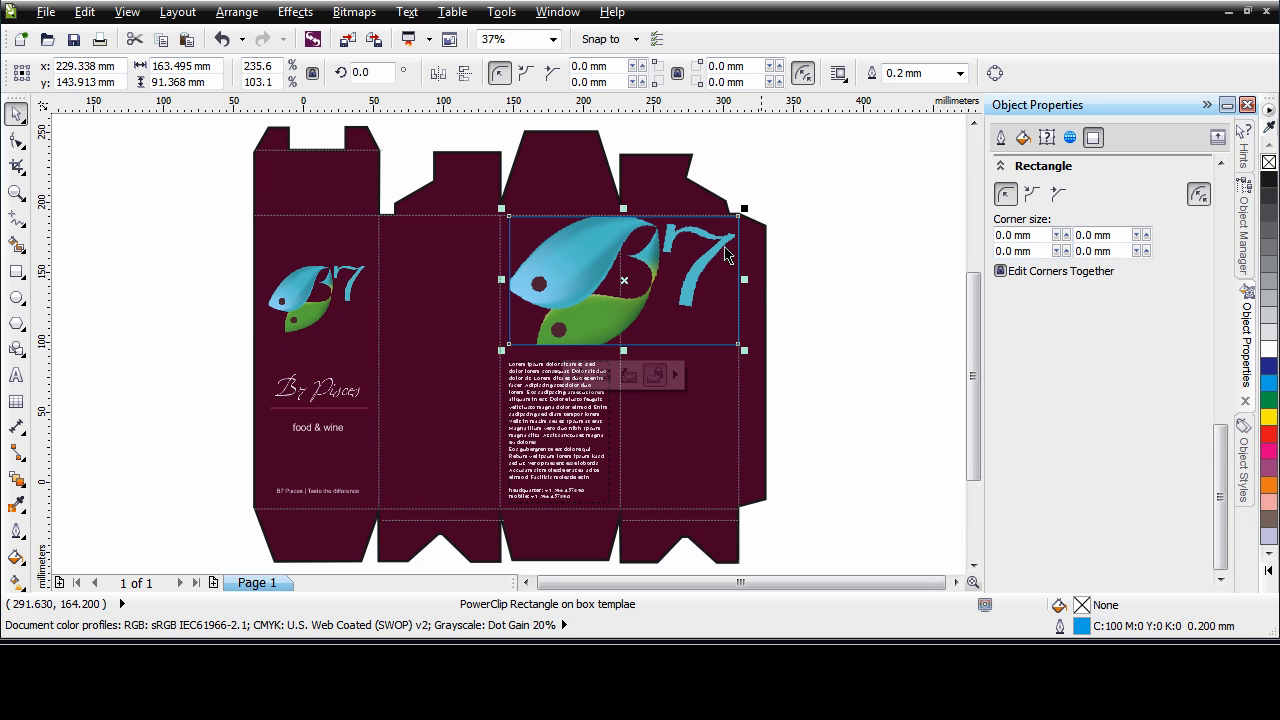
right_click(1268, 164)
left_click(895, 512)
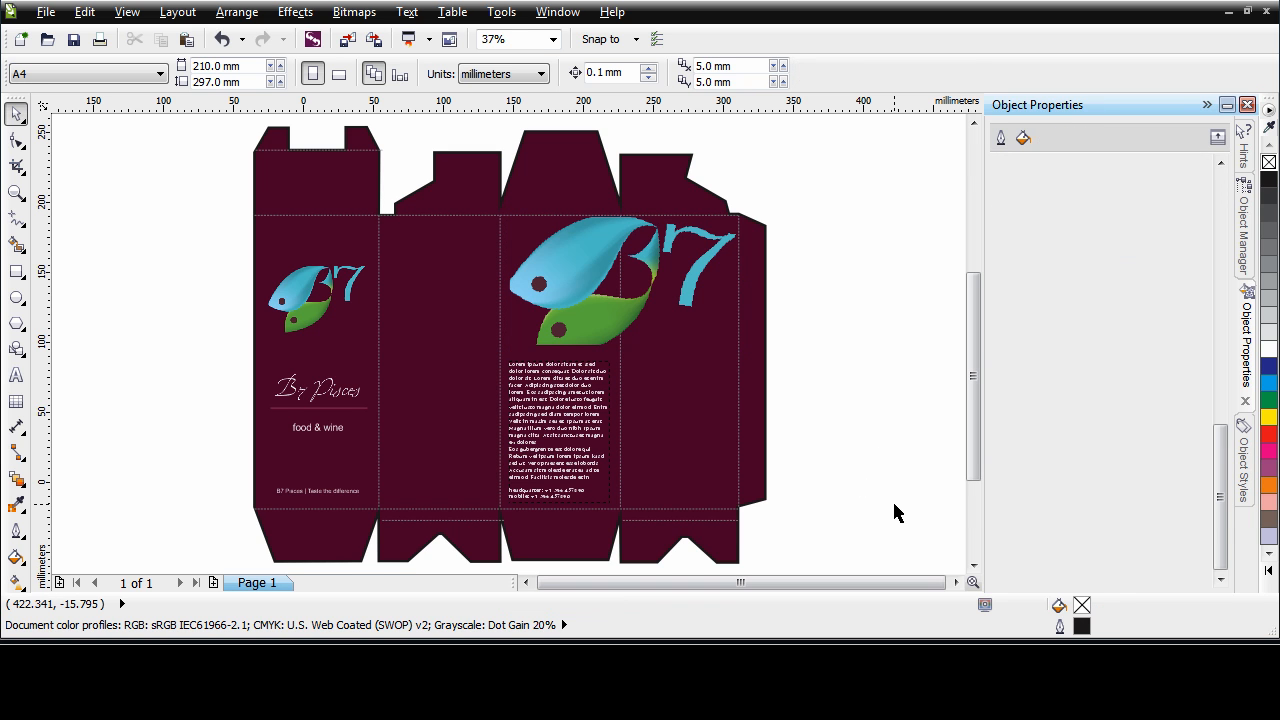